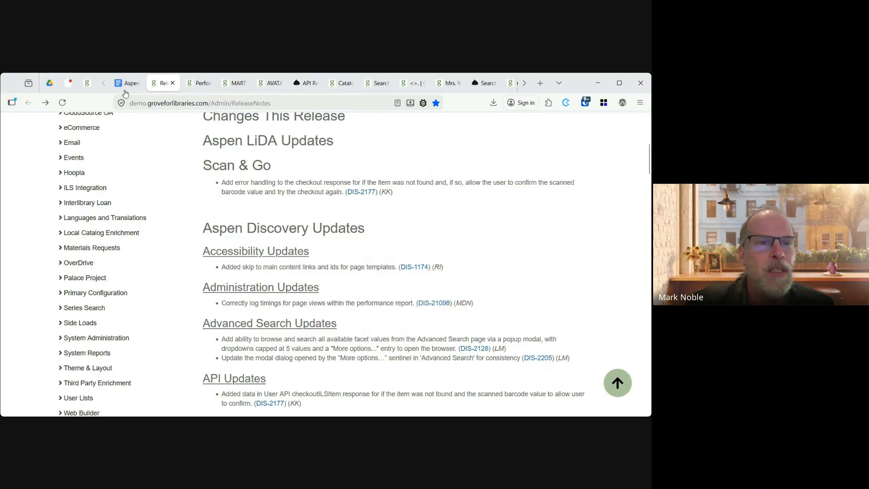
Open and refresh the Performance Dashboard, and examine the Pages Load Times table by module and action.
{"action": "left_click", "coordinate": [189, 87]}
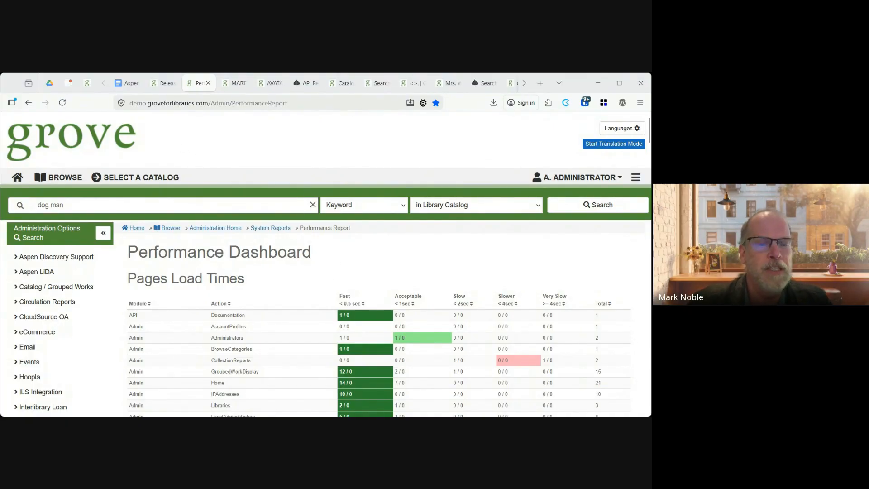
{"action": "left_click", "coordinate": [63, 103]}
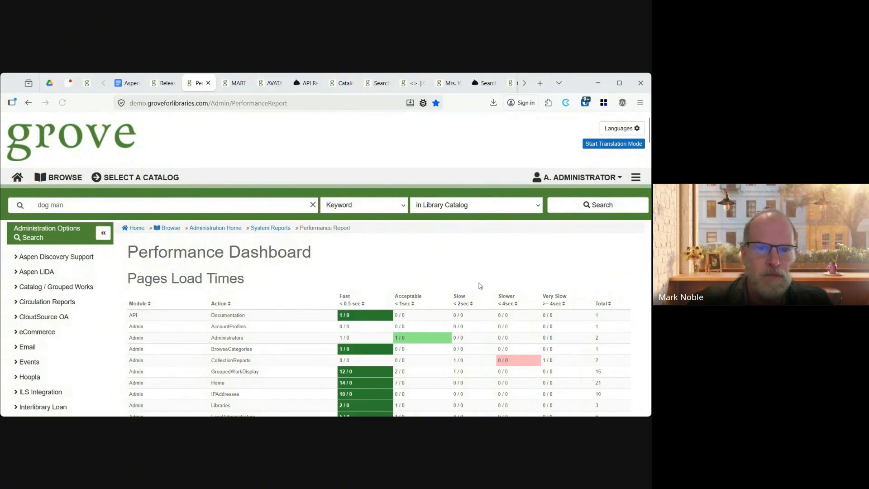
{"action": "scroll", "coordinate": [481, 286], "scroll_direction": "down", "scroll_amount": 1}
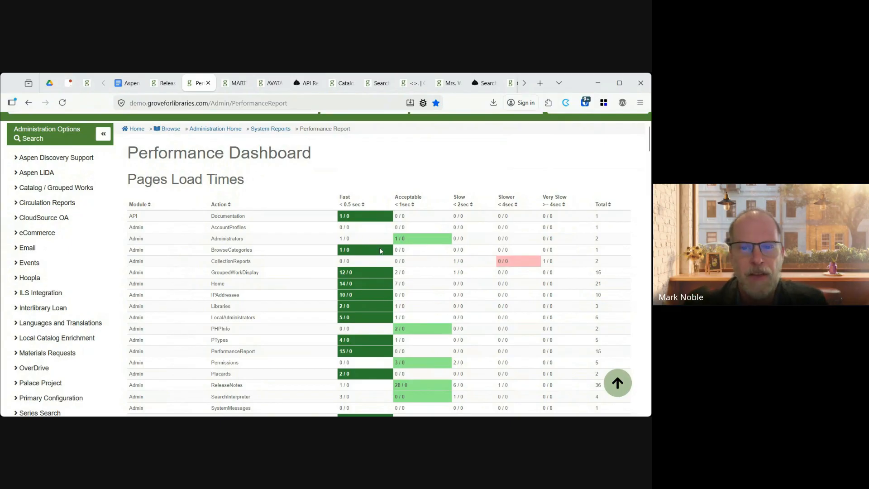
{"action": "scroll", "coordinate": [491, 301], "scroll_direction": "down", "scroll_amount": 1}
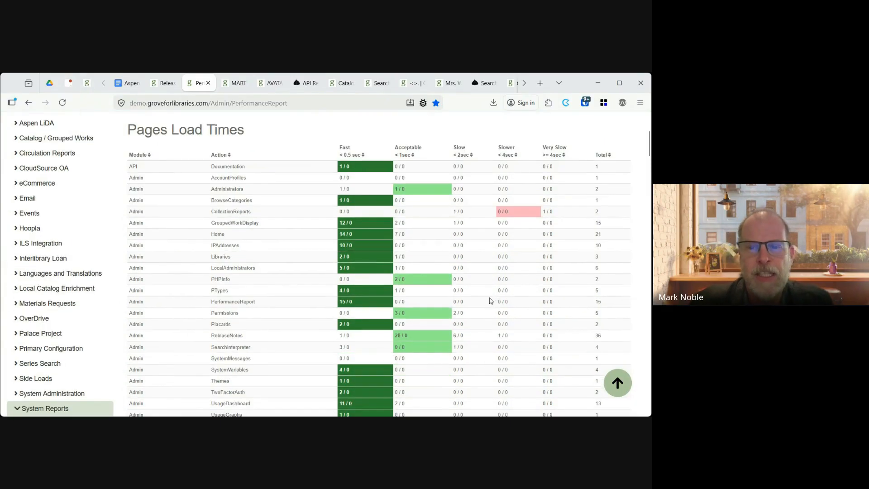
{"action": "scroll", "coordinate": [491, 301], "scroll_direction": "down", "scroll_amount": 1}
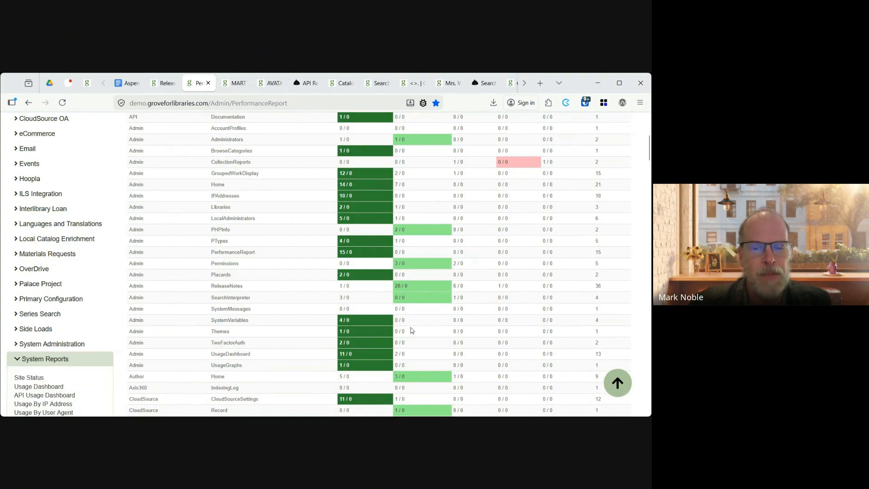
{"action": "scroll", "coordinate": [411, 330], "scroll_direction": "down", "scroll_amount": 4}
{"action": "scroll", "coordinate": [411, 327], "scroll_direction": "down", "scroll_amount": 3}
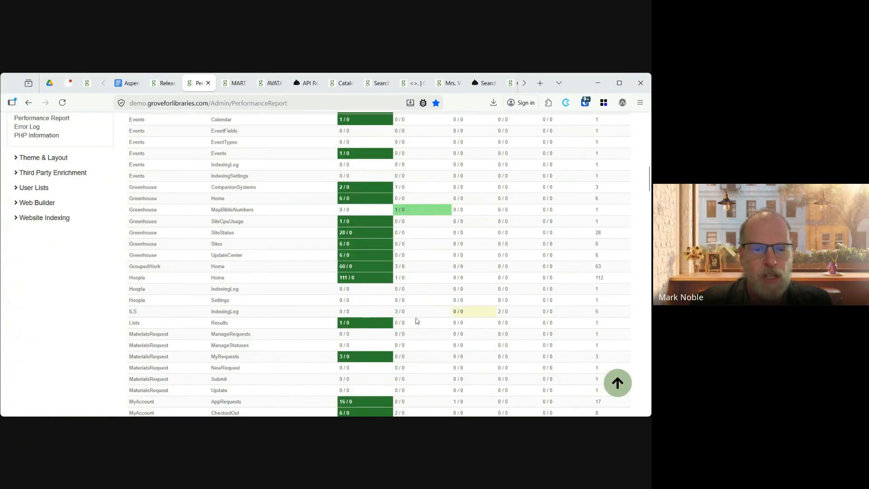
{"action": "scroll", "coordinate": [409, 326], "scroll_direction": "down", "scroll_amount": 3}
{"action": "scroll", "coordinate": [409, 326], "scroll_direction": "down", "scroll_amount": 8}
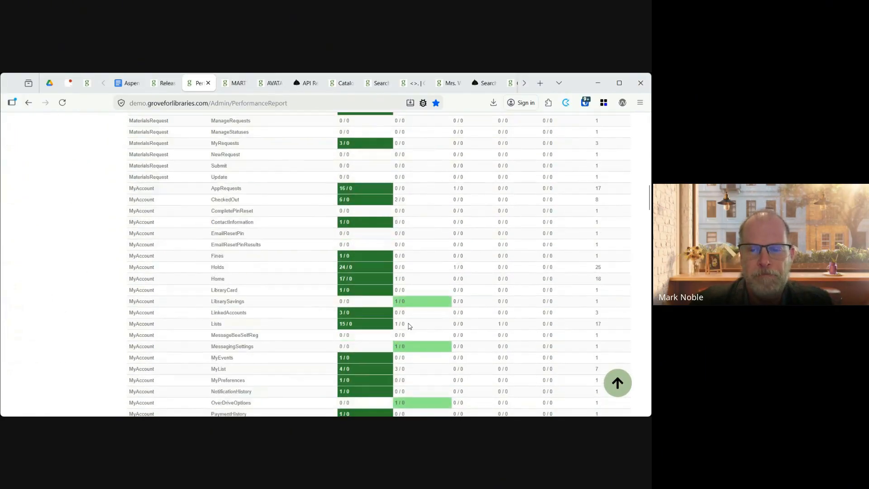
{"action": "scroll", "coordinate": [408, 325], "scroll_direction": "down", "scroll_amount": 2}
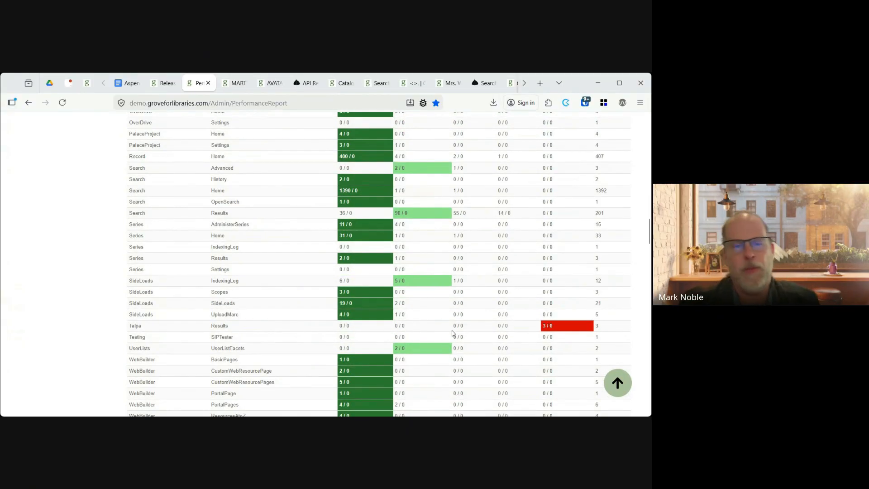
{"action": "scroll", "coordinate": [445, 353], "scroll_direction": "down", "scroll_amount": 2}
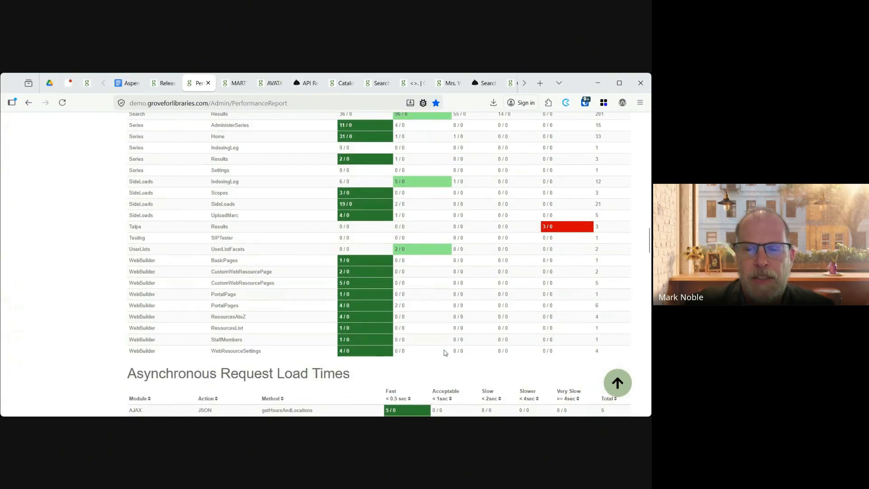
Examine the Asynchronous Request Load Times table by API method, and return to the start of the Performance Dashboard.
{"action": "scroll", "coordinate": [452, 361], "scroll_direction": "down", "scroll_amount": 3}
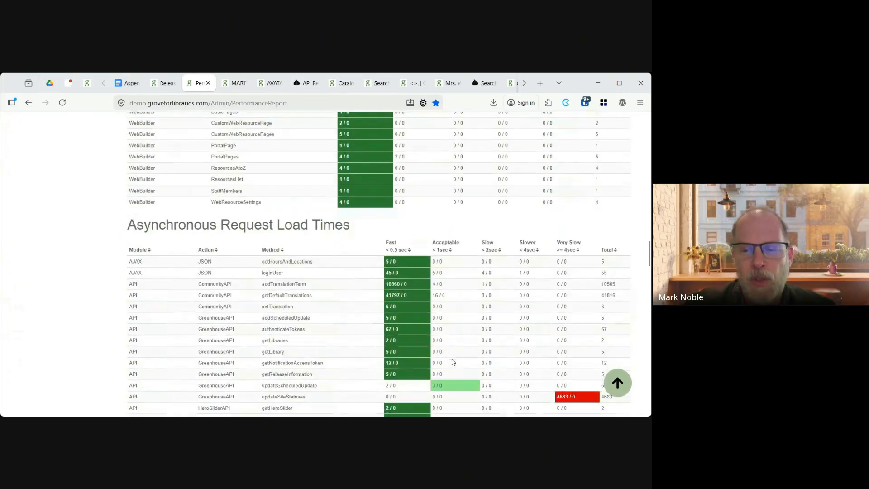
{"action": "scroll", "coordinate": [452, 360], "scroll_direction": "down", "scroll_amount": 2}
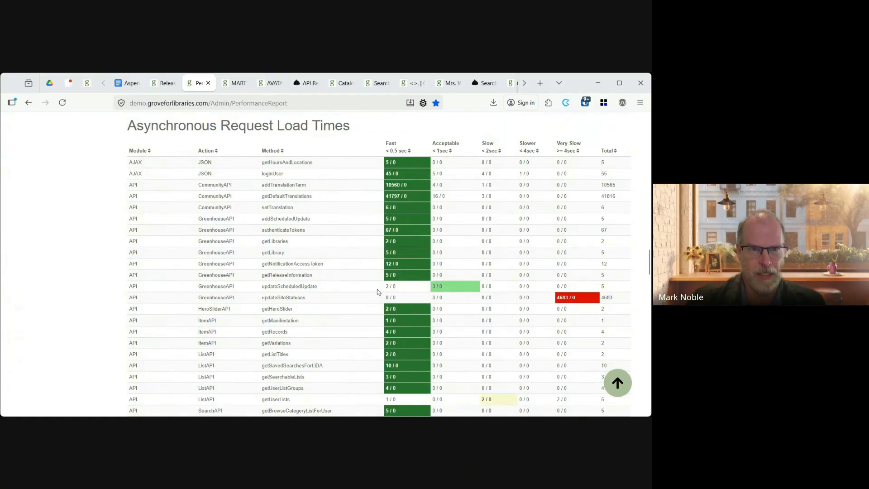
{"action": "scroll", "coordinate": [369, 287], "scroll_direction": "down", "scroll_amount": 5}
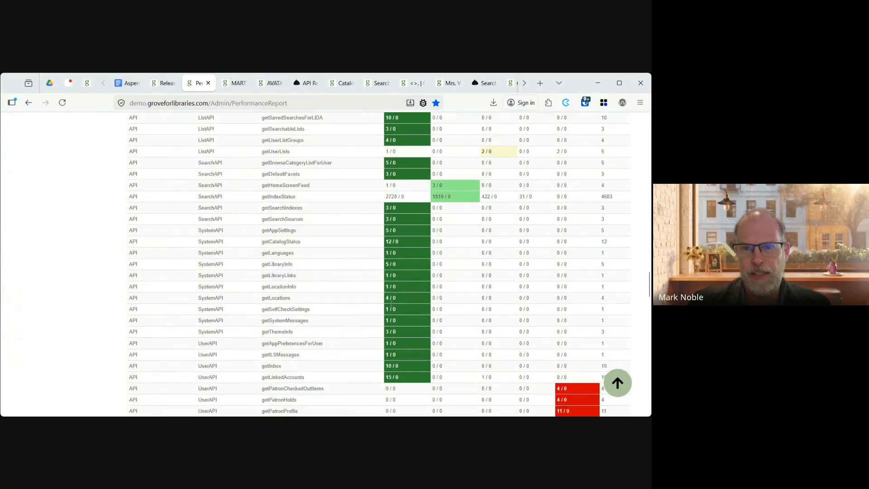
{"action": "scroll", "coordinate": [392, 308], "scroll_direction": "up", "scroll_amount": 2}
{"action": "scroll", "coordinate": [392, 307], "scroll_direction": "down", "scroll_amount": 5}
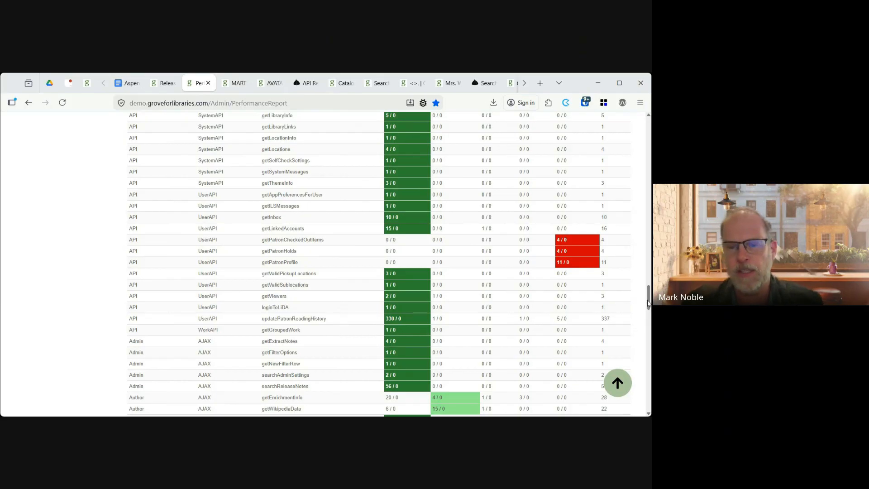
{"action": "left_click_drag", "start_coordinate": [648, 302], "coordinate": [646, 122]}
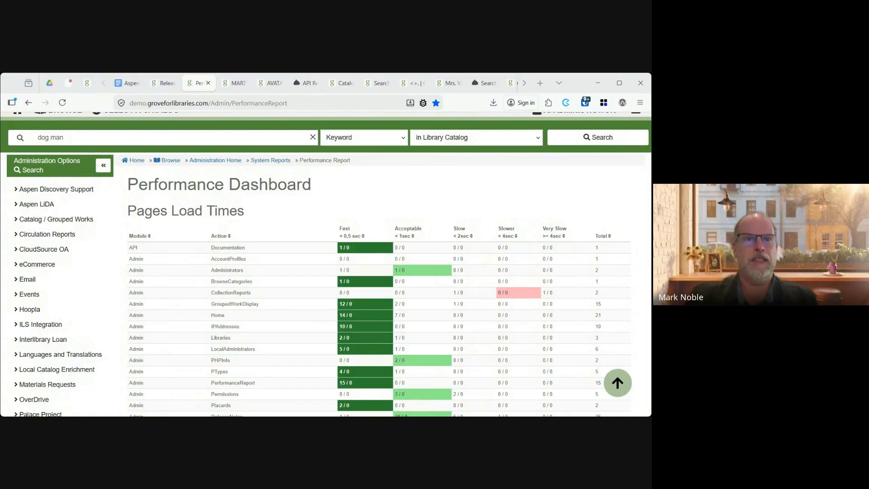
Open the MARTY SUPREME DVD record and examine its format details and the MARC record in Staff View.
{"action": "left_click", "coordinate": [234, 84]}
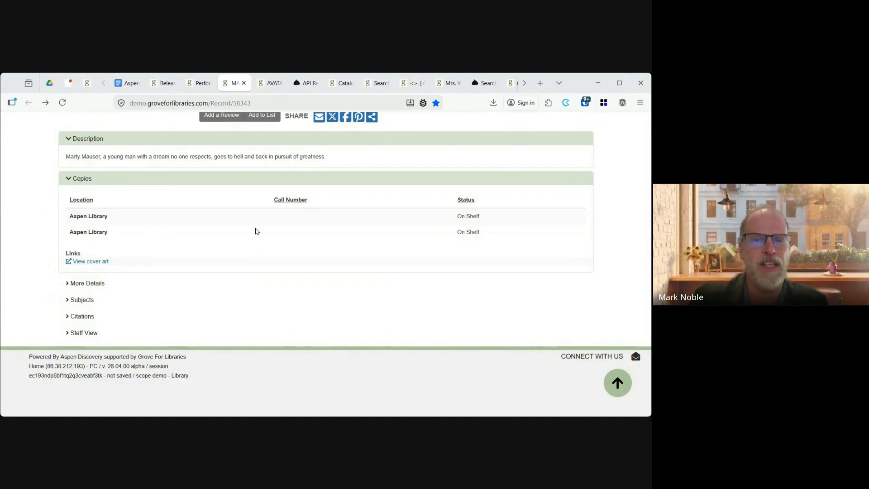
{"action": "scroll", "coordinate": [401, 311], "scroll_direction": "up", "scroll_amount": 5}
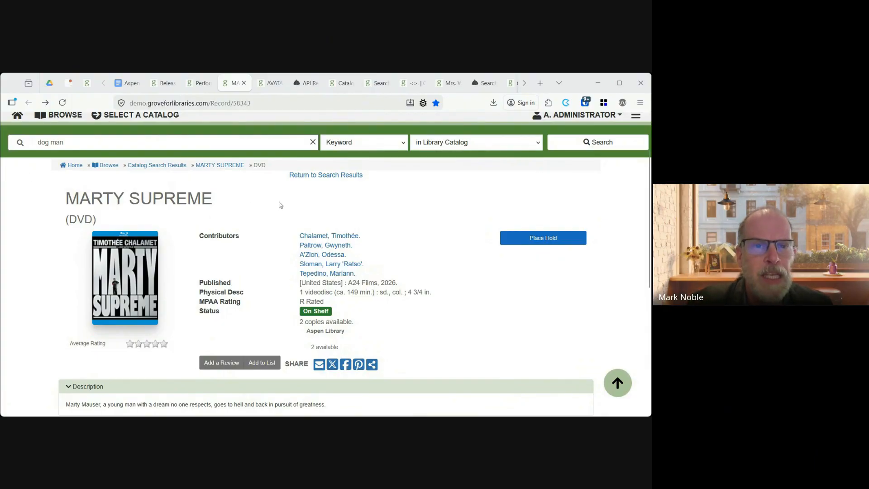
{"action": "scroll", "coordinate": [278, 204], "scroll_direction": "down", "scroll_amount": 5}
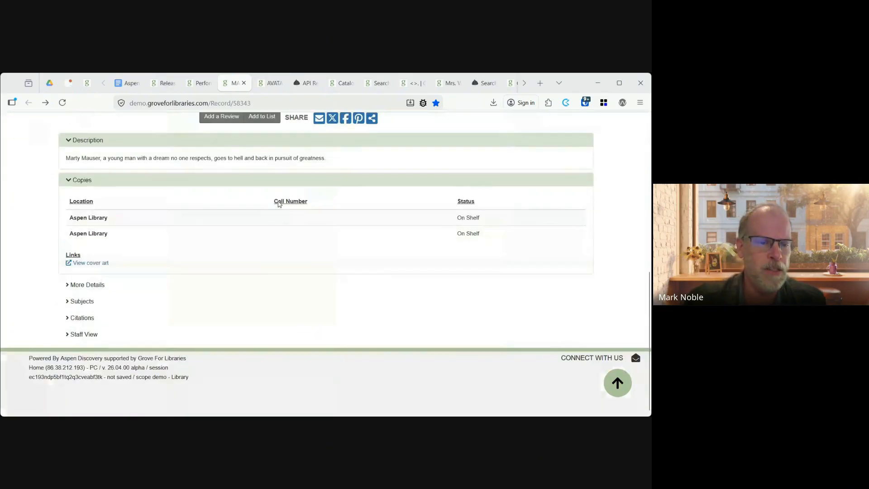
{"action": "left_click", "coordinate": [99, 334]}
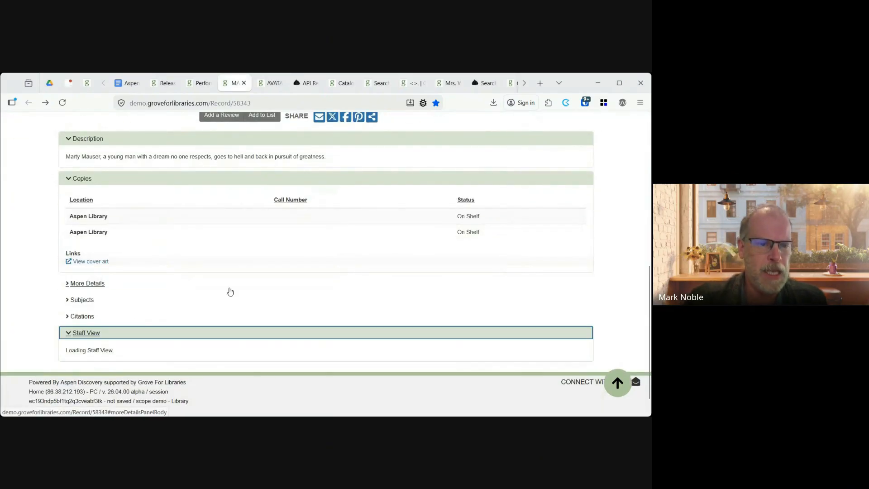
{"action": "scroll", "coordinate": [229, 291], "scroll_direction": "down", "scroll_amount": 4}
{"action": "scroll", "coordinate": [229, 291], "scroll_direction": "down", "scroll_amount": 15}
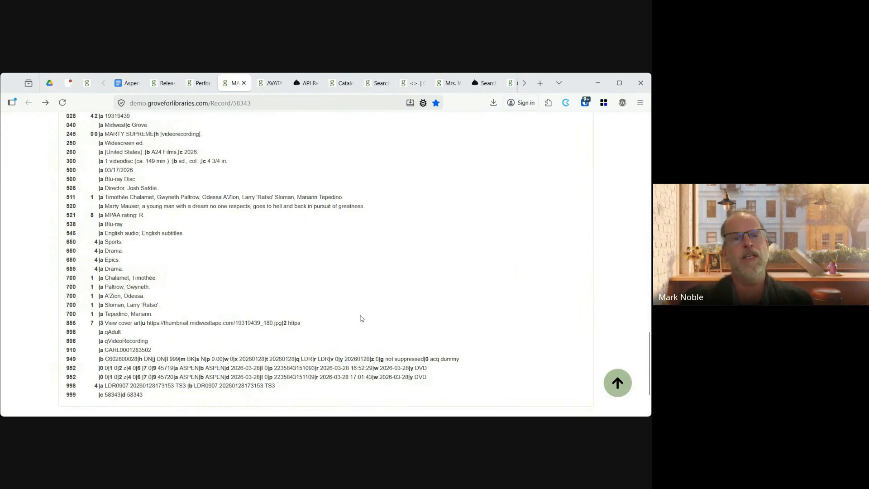
{"action": "scroll", "coordinate": [361, 318], "scroll_direction": "up", "scroll_amount": 20}
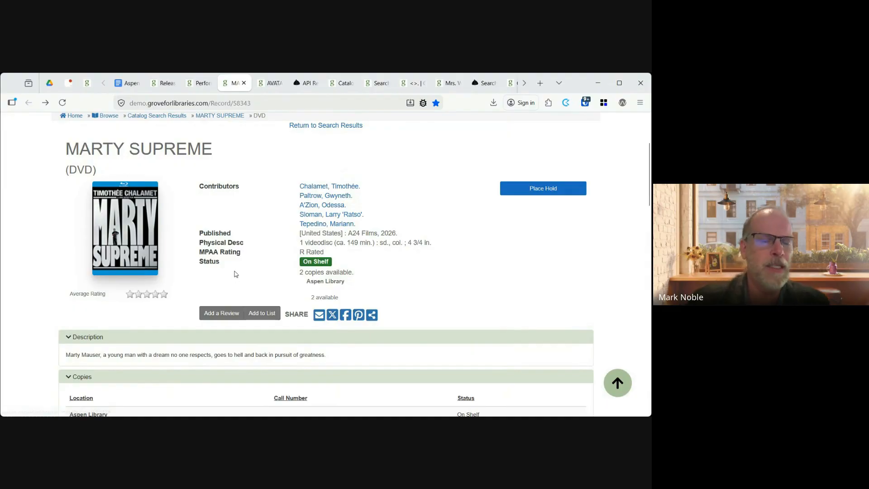
Open the AVATAR: FIRE AND ASH record and examine its MARC record and book cover information in Staff View.
{"action": "left_click", "coordinate": [270, 83]}
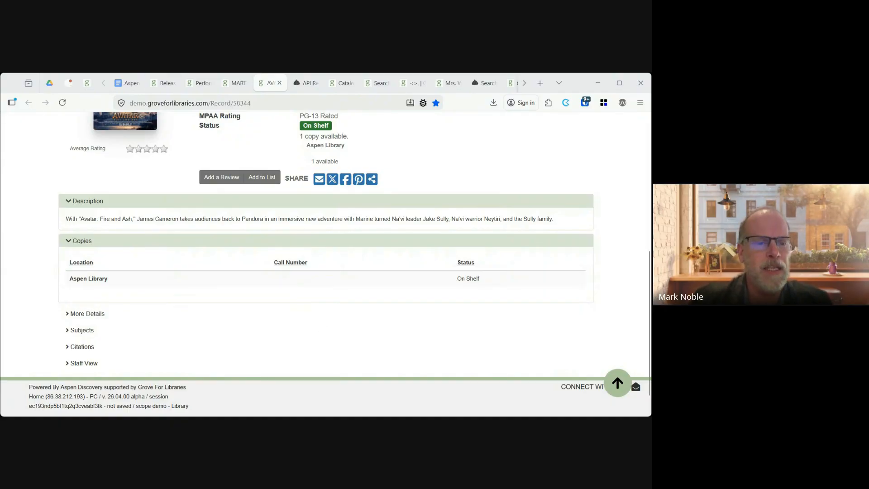
{"action": "left_click", "coordinate": [95, 364]}
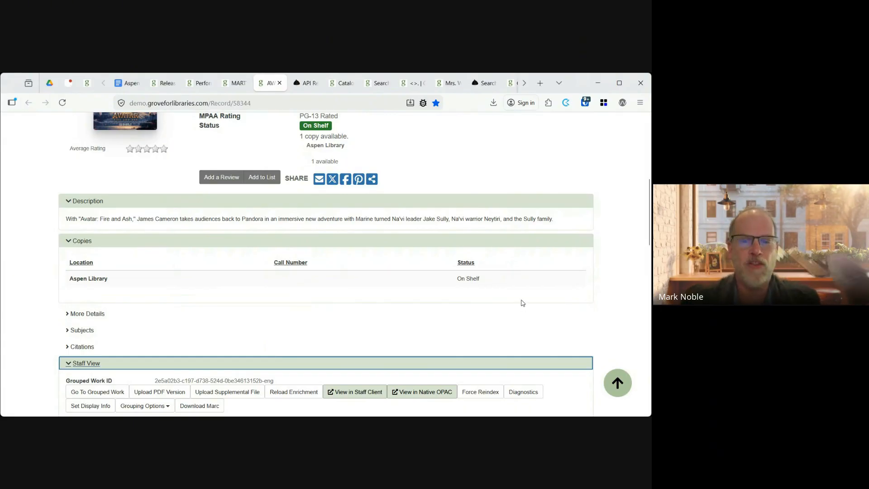
{"action": "scroll", "coordinate": [522, 303], "scroll_direction": "down", "scroll_amount": 6}
{"action": "scroll", "coordinate": [523, 304], "scroll_direction": "down", "scroll_amount": 7}
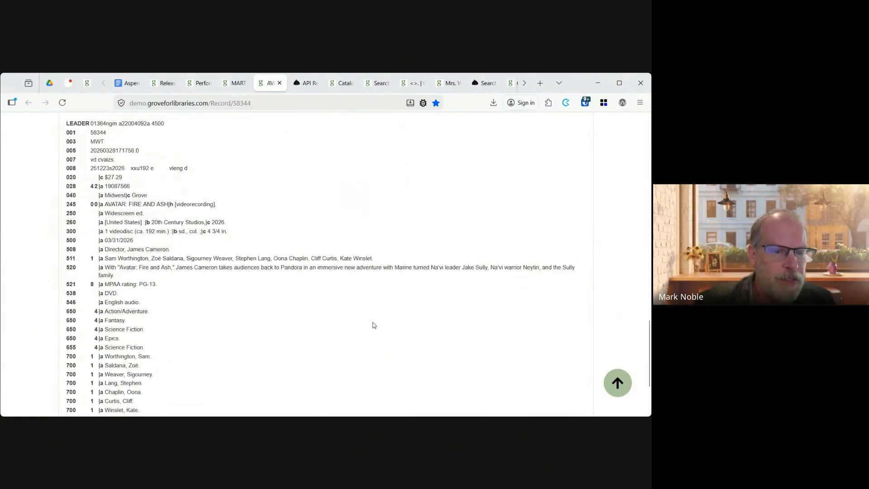
{"action": "scroll", "coordinate": [370, 328], "scroll_direction": "down", "scroll_amount": 3}
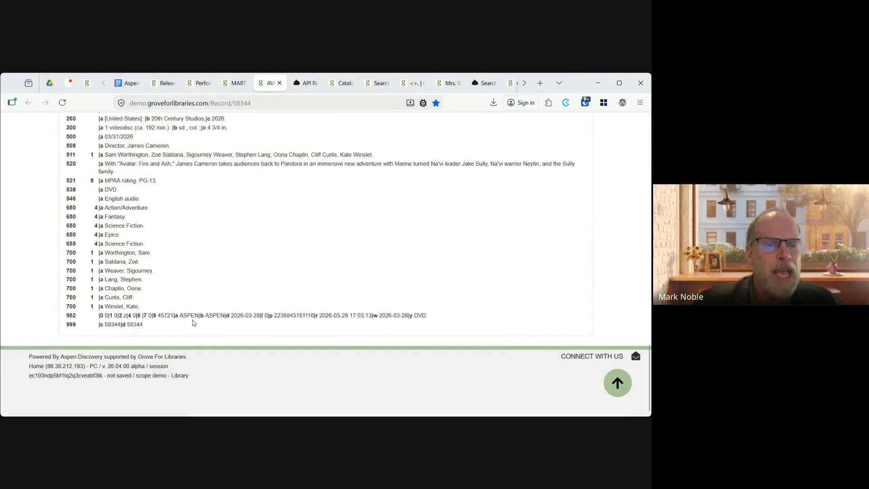
{"action": "scroll", "coordinate": [192, 322], "scroll_direction": "up", "scroll_amount": 1}
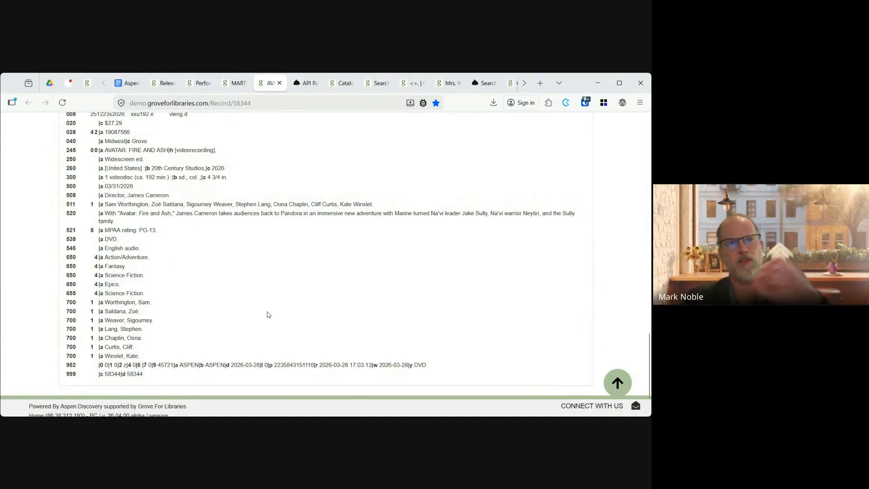
{"action": "scroll", "coordinate": [283, 302], "scroll_direction": "up", "scroll_amount": 4}
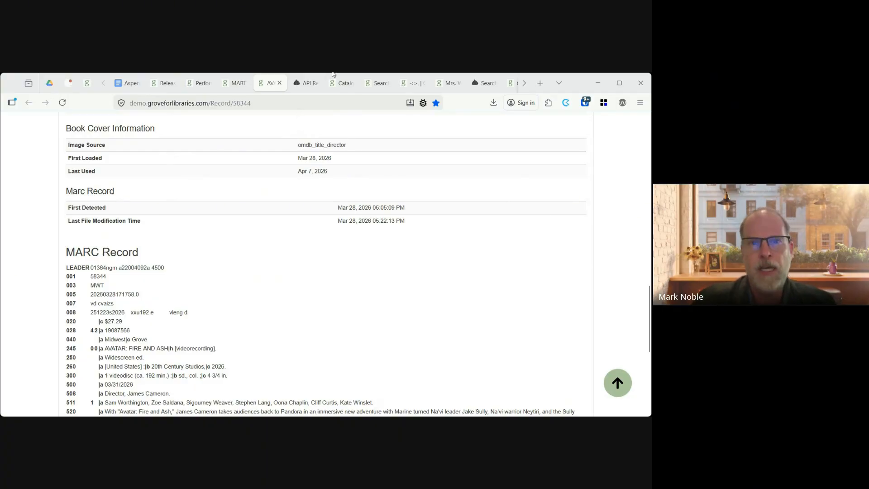
Open the Aspen Library LiDA Requests page and enable logging of Aspen LiDA requests for this patron.
{"action": "left_click", "coordinate": [306, 84]}
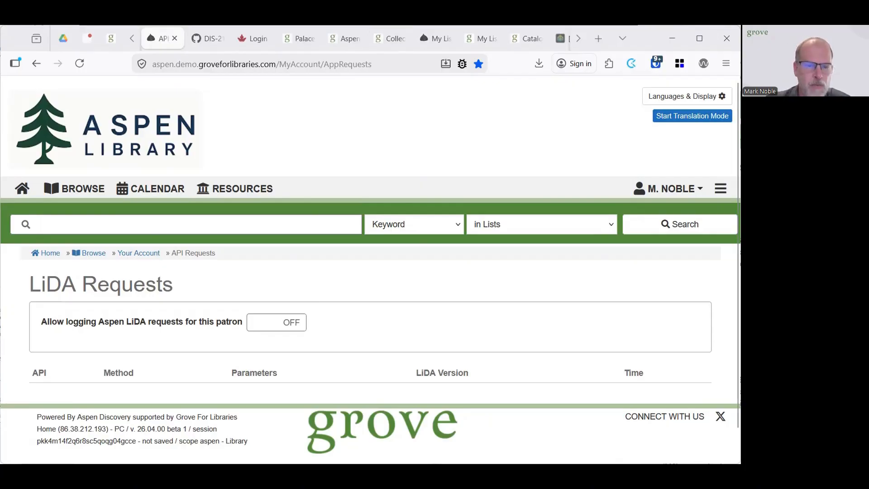
{"action": "left_click", "coordinate": [277, 323]}
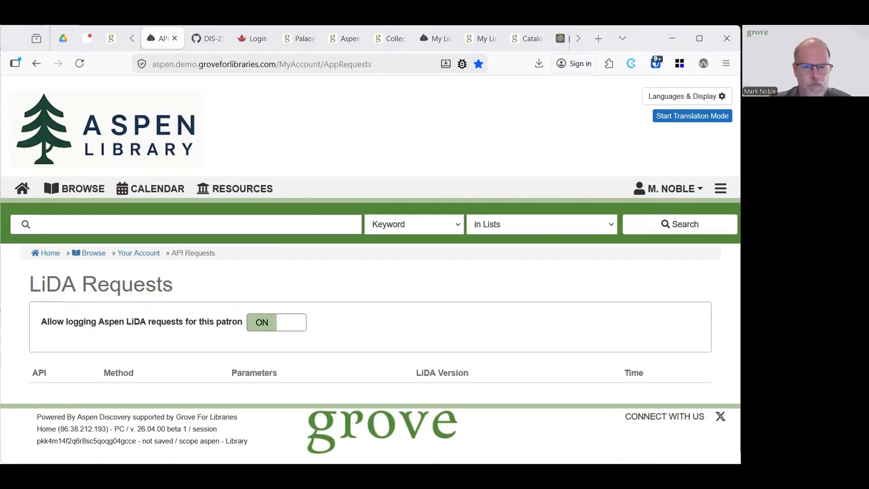
Switch to the Aspen LiDA mobile app and open the patron's Reading History.
{"action": "key", "text": "alt+Tab"}
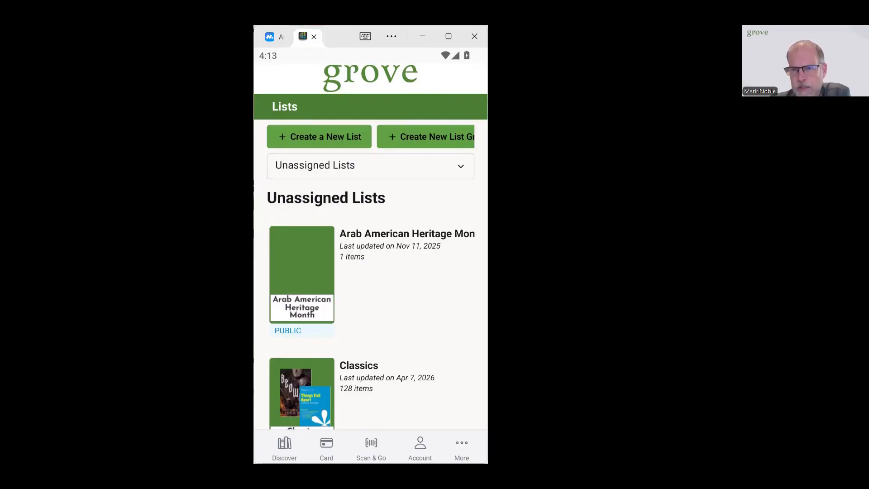
{"action": "left_click", "coordinate": [420, 448]}
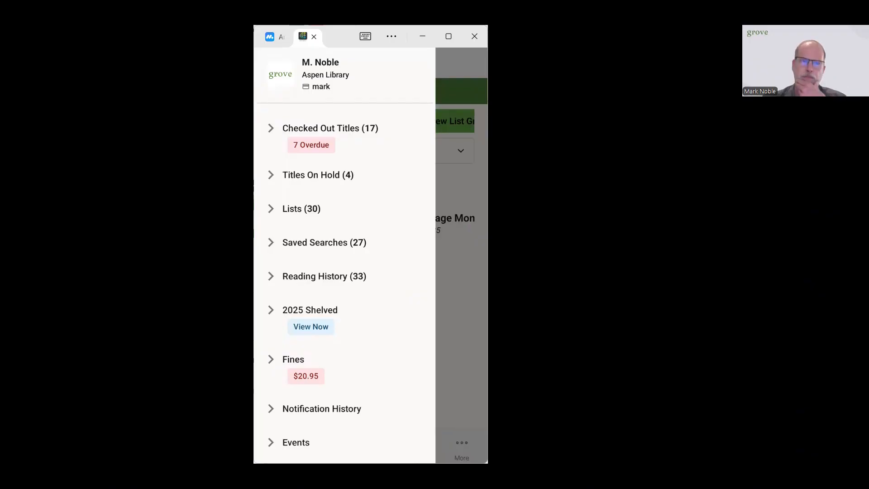
{"action": "left_click", "coordinate": [324, 276]}
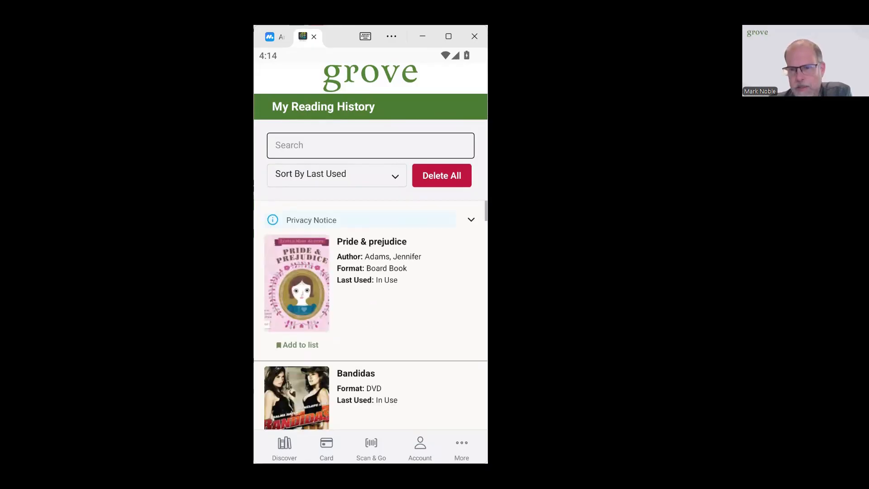
View the patron's Fines web page from the account, close it, and open Linked Accounts.
{"action": "left_click", "coordinate": [420, 448]}
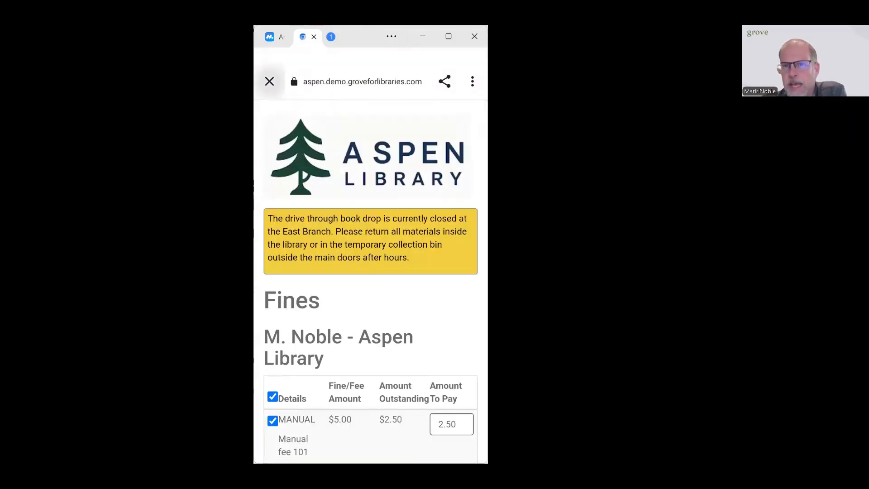
{"action": "left_click", "coordinate": [270, 81]}
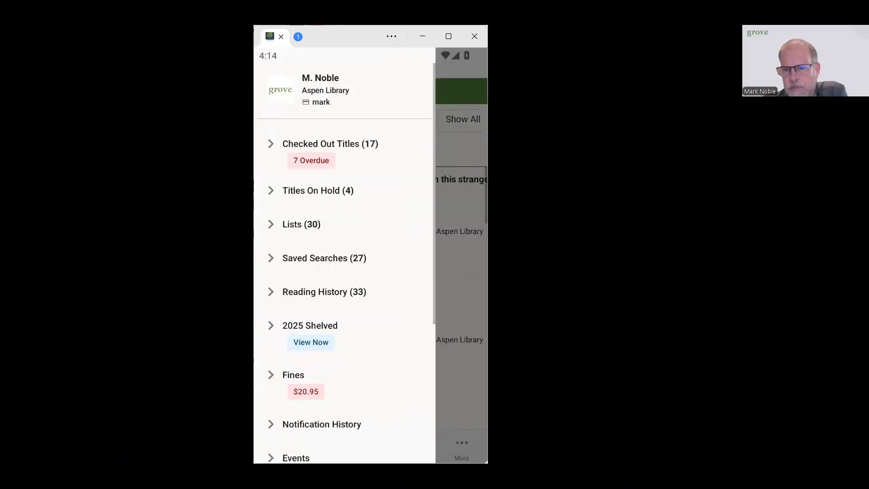
{"action": "scroll", "coordinate": [344, 254], "scroll_direction": "down", "scroll_amount": 5}
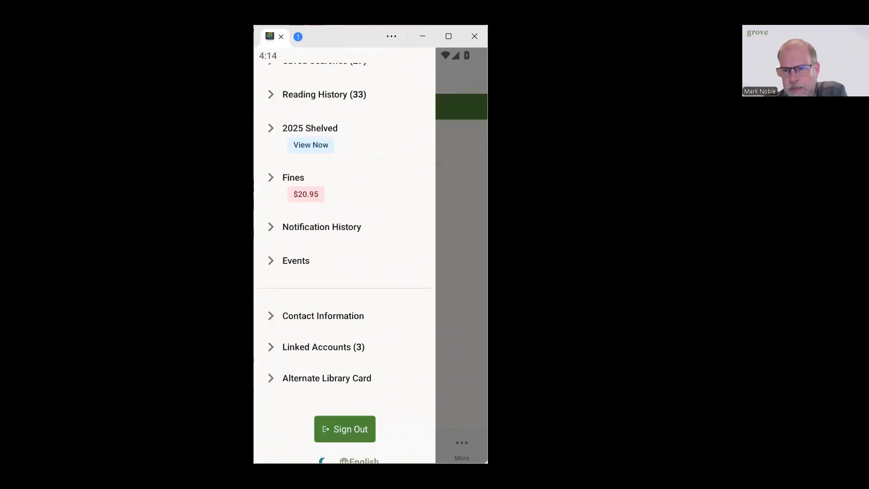
{"action": "left_click", "coordinate": [323, 347]}
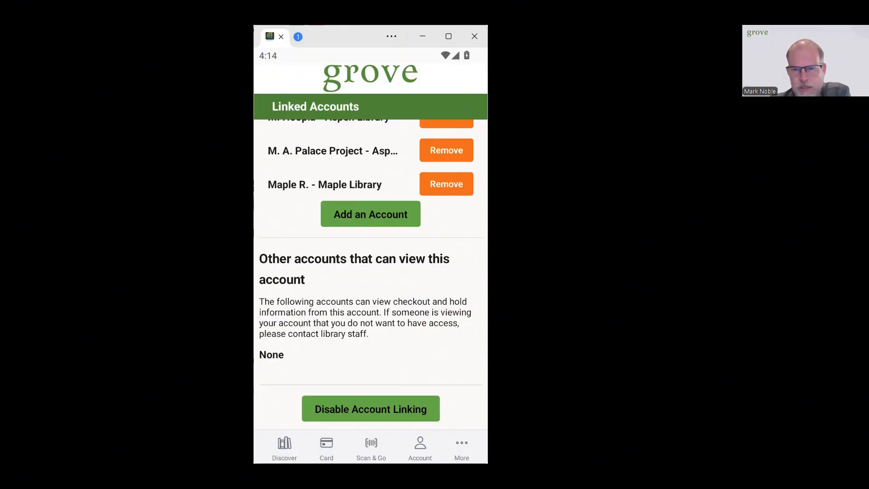
Open the More screen in the Aspen LiDA app, and switch back to the browser to refresh the LiDA Requests page.
{"action": "left_click", "coordinate": [462, 448]}
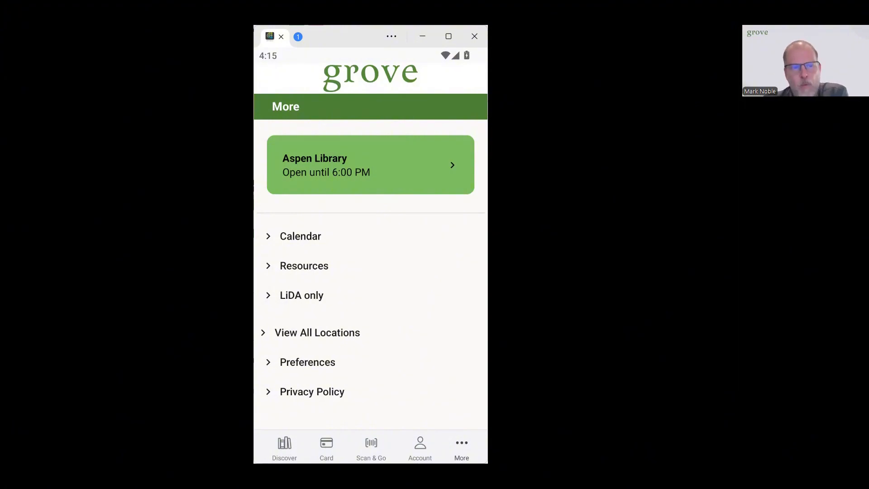
{"action": "key", "text": "alt+Tab"}
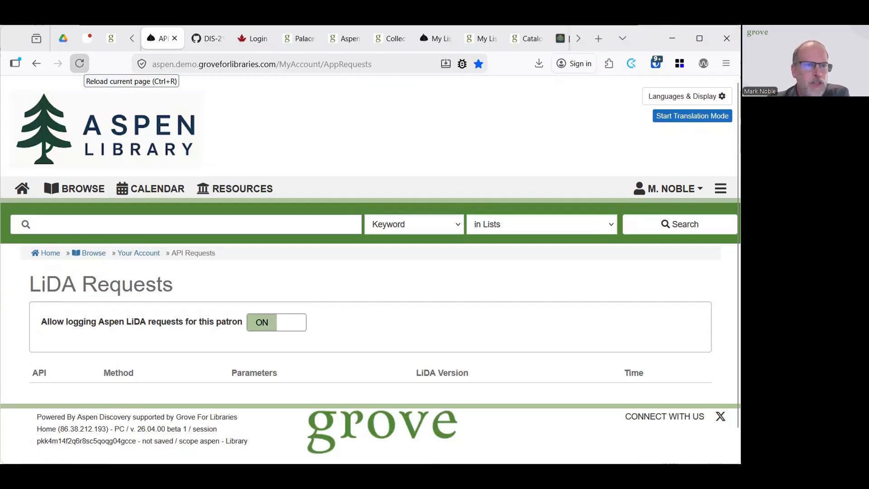
{"action": "left_click", "coordinate": [79, 63]}
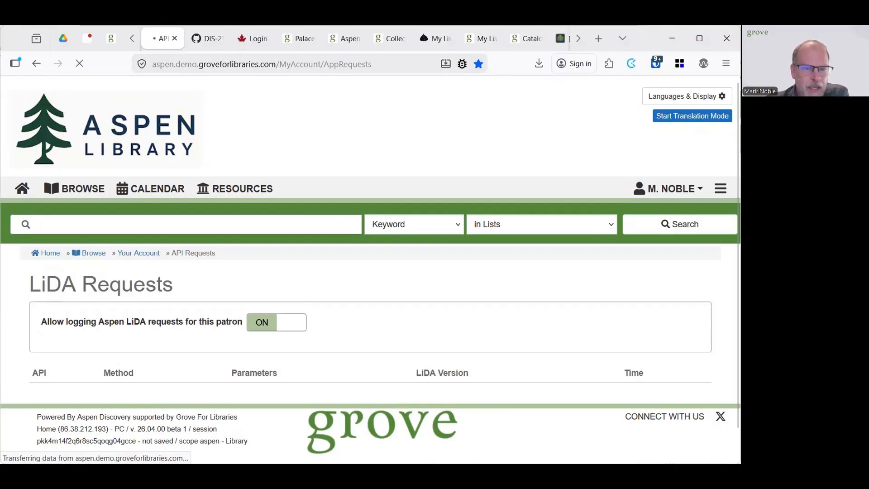
Review the API, method and parameters of the patron's logged Aspen LiDA requests.
{"action": "scroll", "coordinate": [50, 174], "scroll_direction": "down", "scroll_amount": 4}
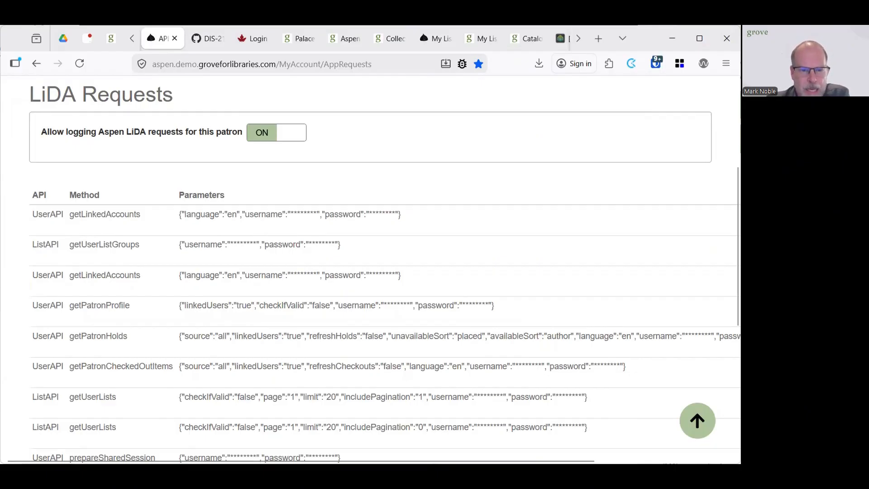
{"action": "scroll", "coordinate": [370, 272], "scroll_direction": "down", "scroll_amount": 3}
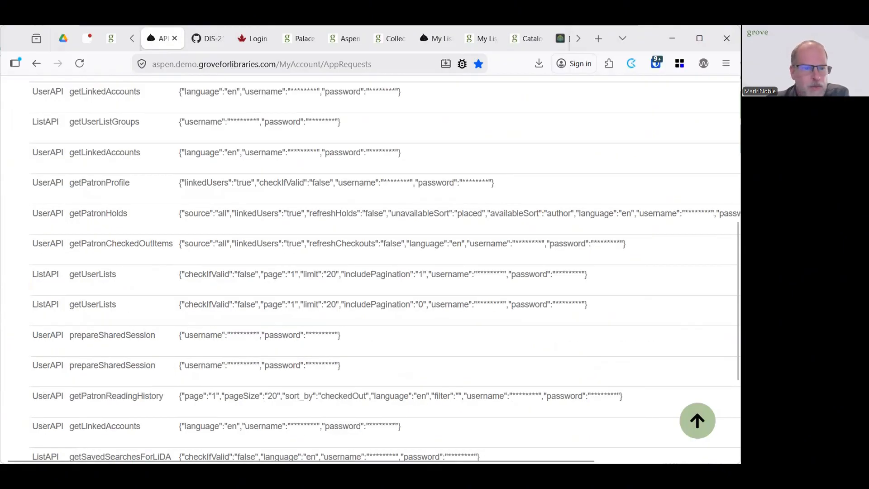
{"action": "scroll", "coordinate": [370, 271], "scroll_direction": "down", "scroll_amount": 1}
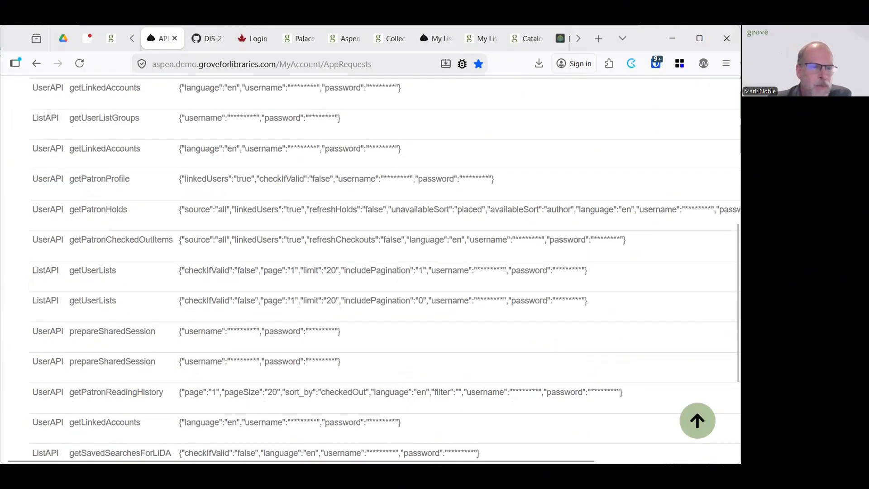
{"action": "scroll", "coordinate": [370, 271], "scroll_direction": "down", "scroll_amount": 3}
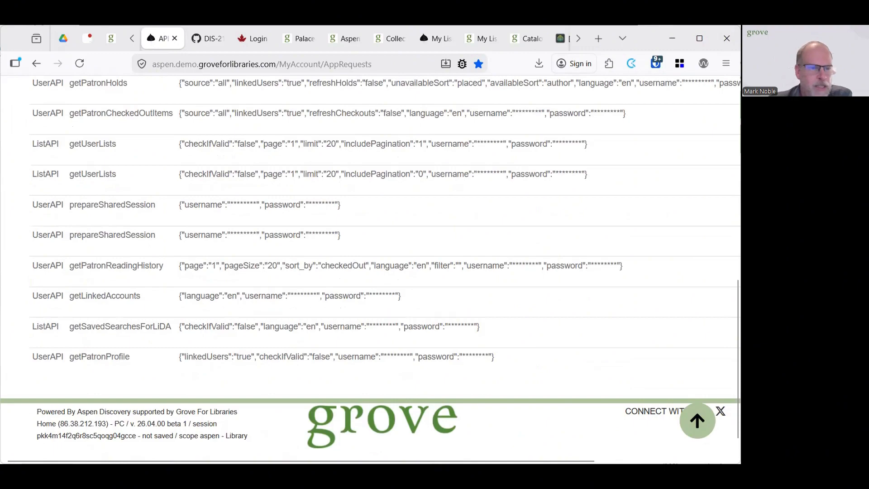
{"action": "scroll", "coordinate": [370, 272], "scroll_direction": "up", "scroll_amount": 2}
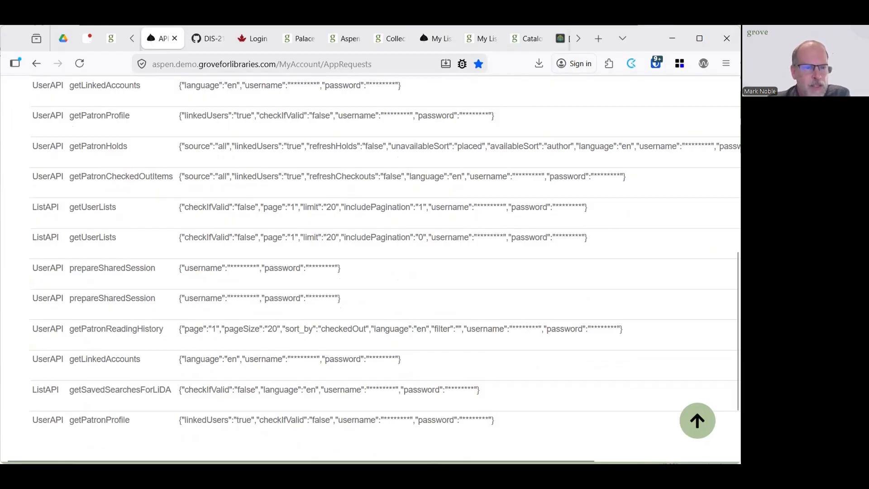
{"action": "scroll", "coordinate": [370, 272], "scroll_direction": "up", "scroll_amount": 4}
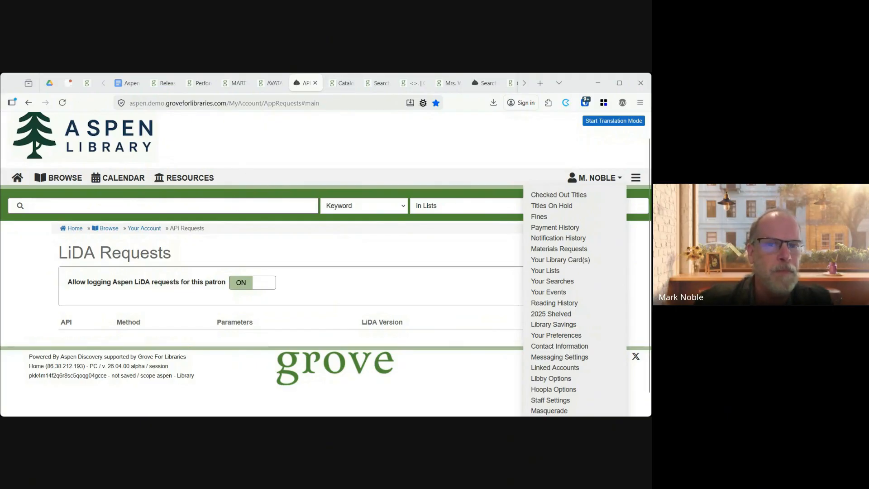
Open the Aspen Library catalog home page and use Skip to main content to jump to the browse categories.
{"action": "left_click", "coordinate": [62, 103]}
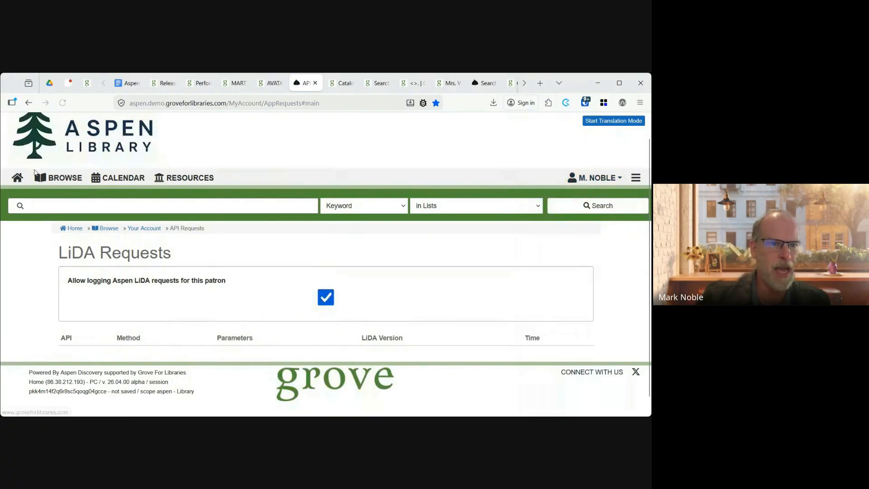
{"action": "left_click", "coordinate": [53, 183]}
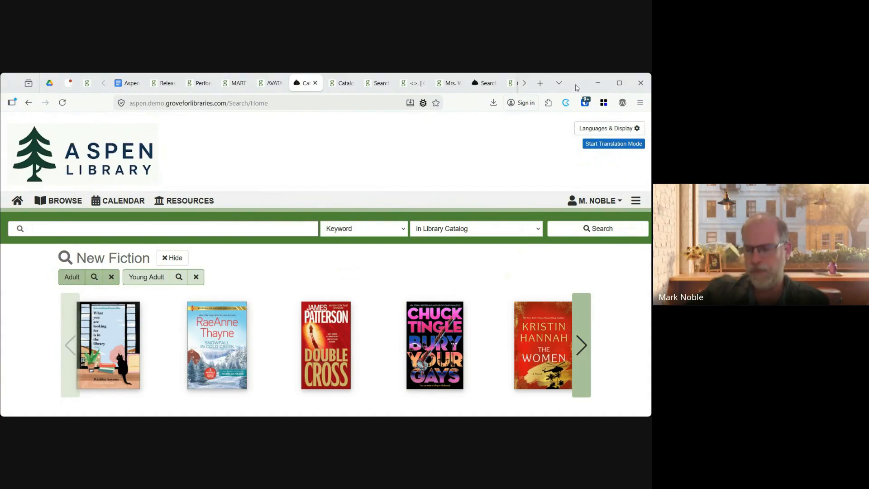
{"action": "key", "text": "Tab"}
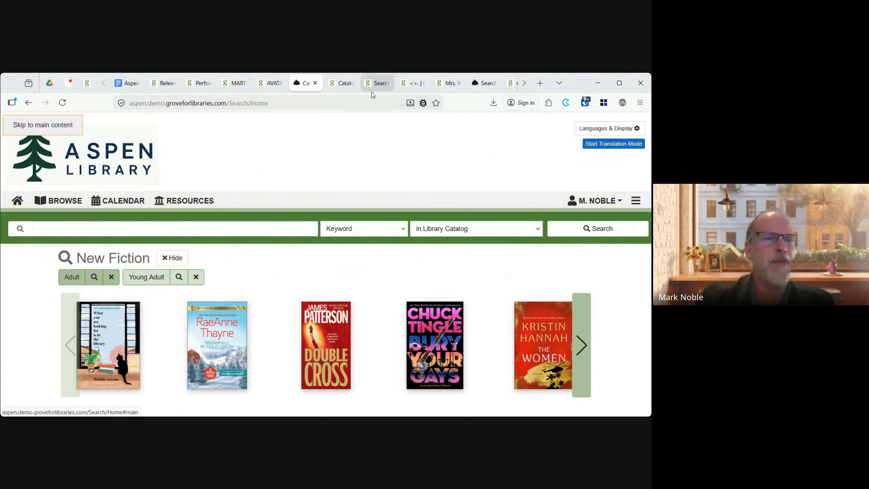
{"action": "left_click", "coordinate": [12, 245]}
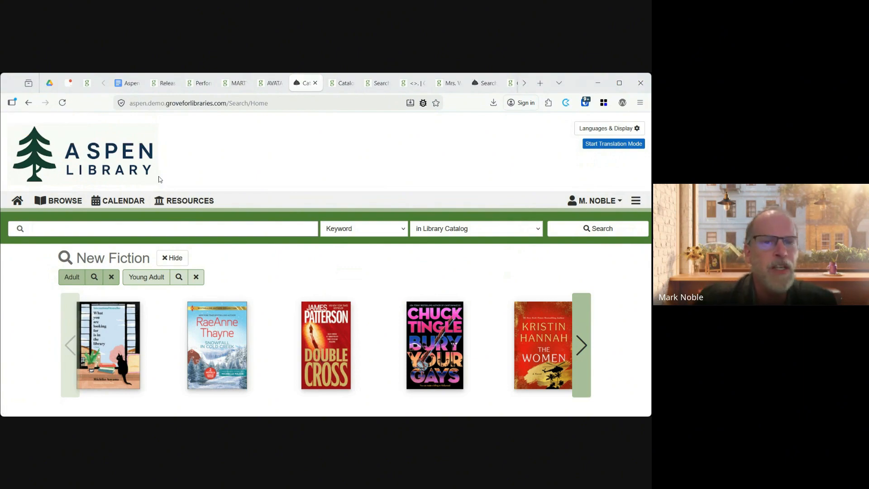
{"action": "key", "text": "Tab"}
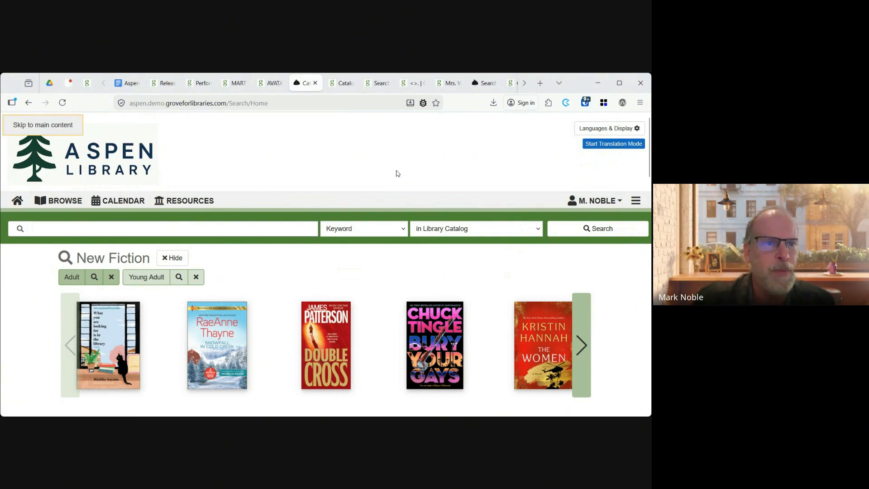
{"action": "left_click", "coordinate": [68, 132]}
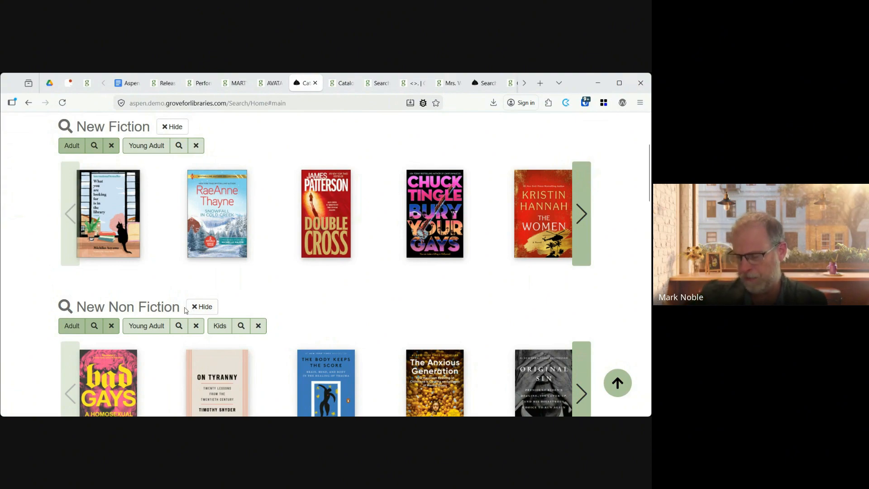
Switch to the Grove catalog's lote4kids cupcake search and examine the Cupcakes eVideo results in different languages.
{"action": "left_click", "coordinate": [332, 88]}
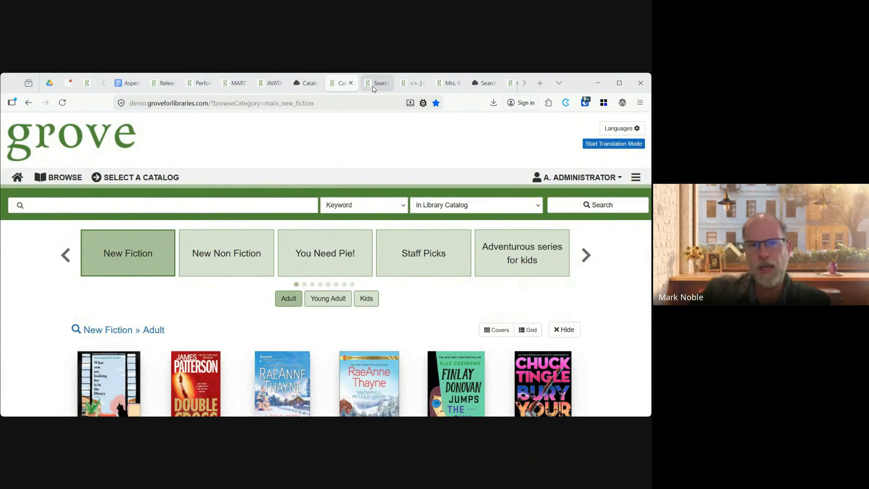
{"action": "left_click", "coordinate": [373, 86]}
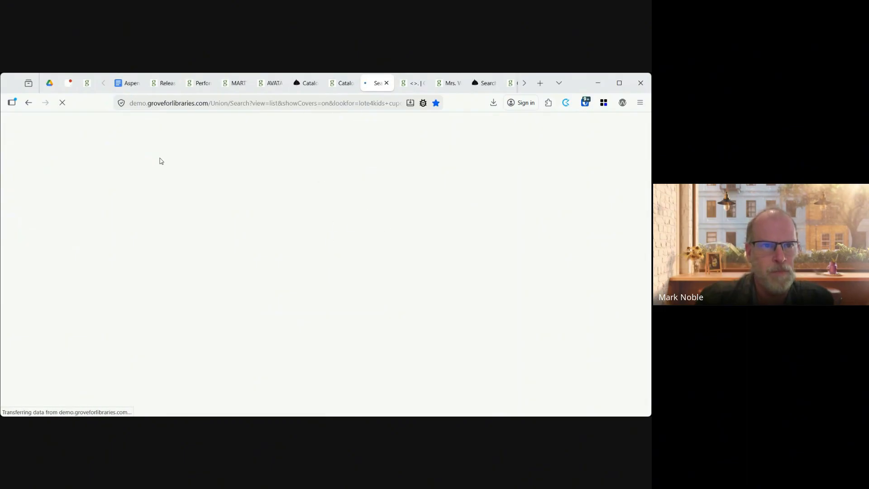
{"action": "scroll", "coordinate": [71, 129], "scroll_direction": "down", "scroll_amount": 3}
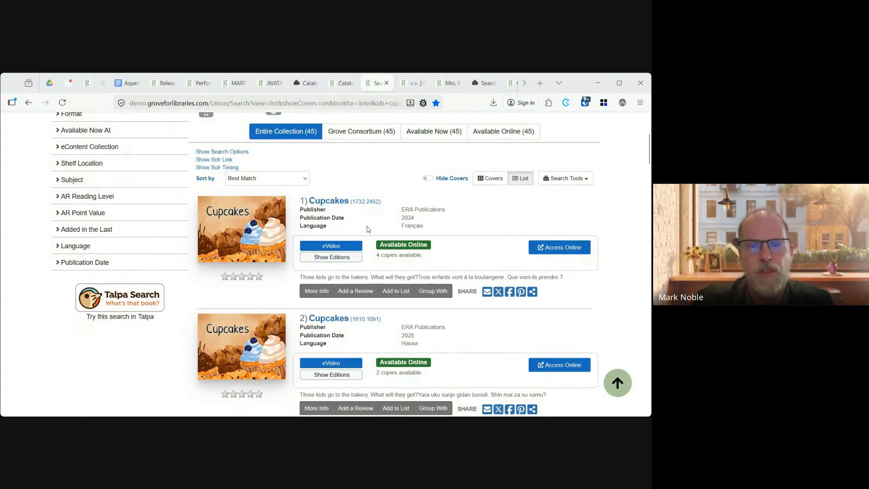
{"action": "scroll", "coordinate": [498, 226], "scroll_direction": "down", "scroll_amount": 3}
{"action": "scroll", "coordinate": [565, 246], "scroll_direction": "down", "scroll_amount": 12}
{"action": "scroll", "coordinate": [565, 245], "scroll_direction": "down", "scroll_amount": 8}
{"action": "scroll", "coordinate": [565, 245], "scroll_direction": "down", "scroll_amount": 11}
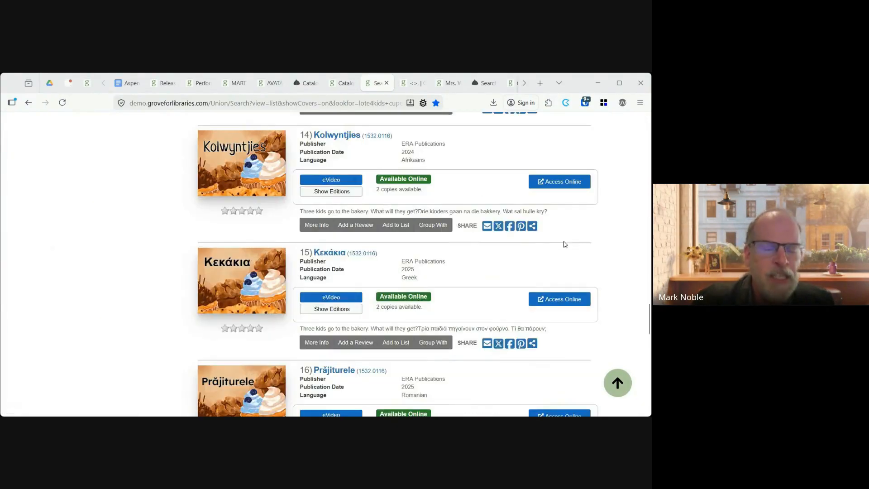
{"action": "scroll", "coordinate": [566, 244], "scroll_direction": "down", "scroll_amount": 2}
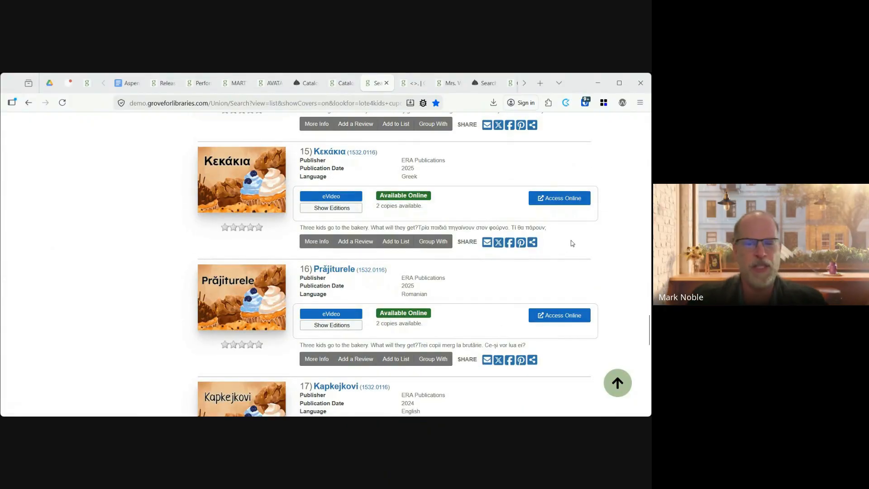
{"action": "scroll", "coordinate": [572, 243], "scroll_direction": "down", "scroll_amount": 8}
{"action": "scroll", "coordinate": [571, 241], "scroll_direction": "down", "scroll_amount": 5}
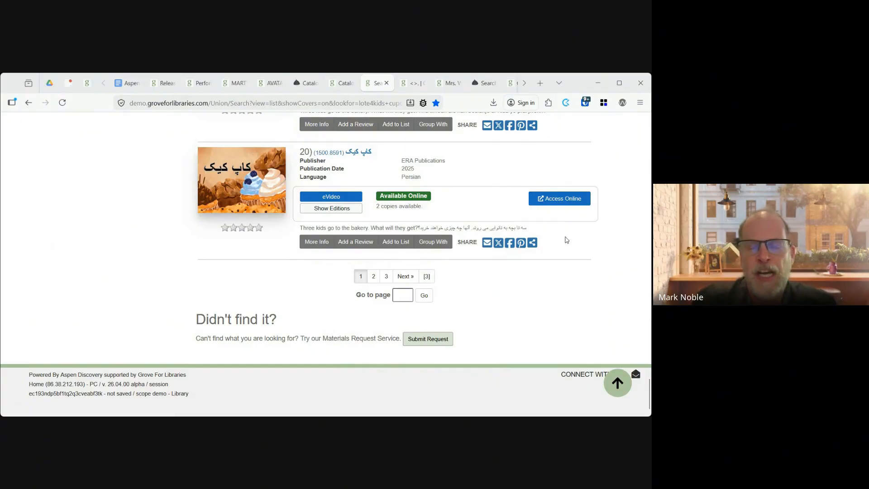
Open the first edition of the Persian Cupcakes eVideo and examine its grouping information and MARC record in Staff View.
{"action": "left_click", "coordinate": [335, 208]}
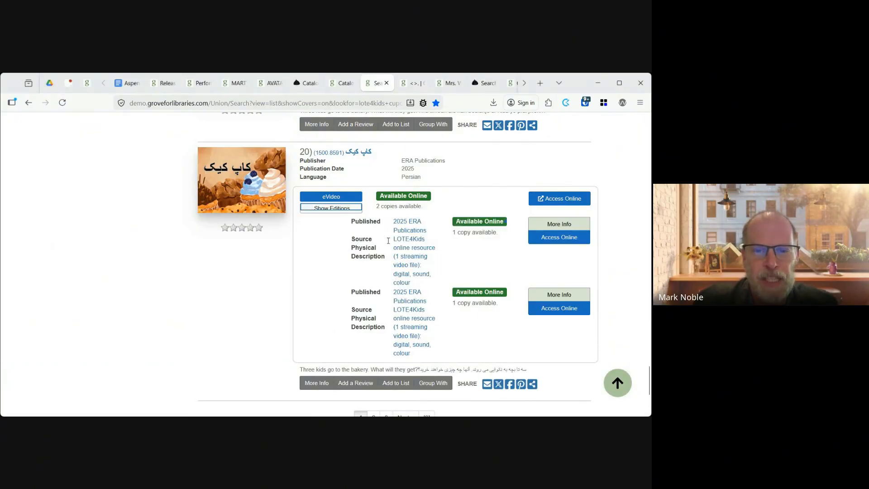
{"action": "left_click", "coordinate": [411, 224]}
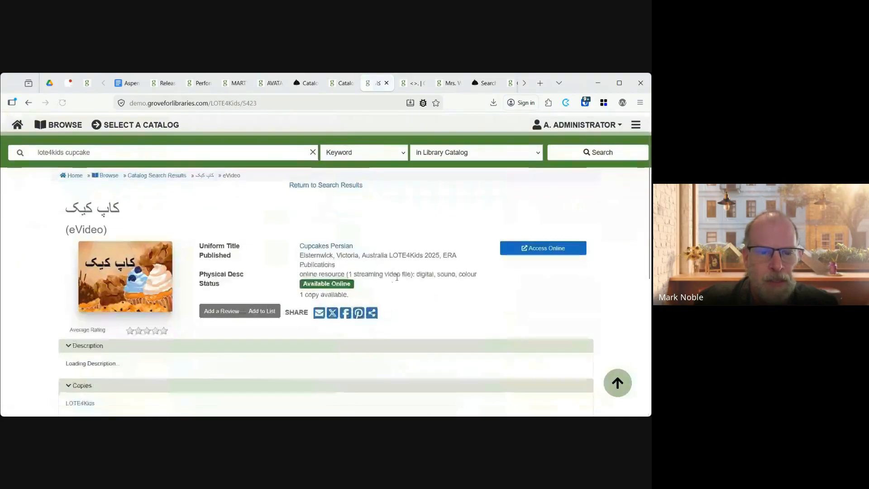
{"action": "scroll", "coordinate": [397, 277], "scroll_direction": "down", "scroll_amount": 4}
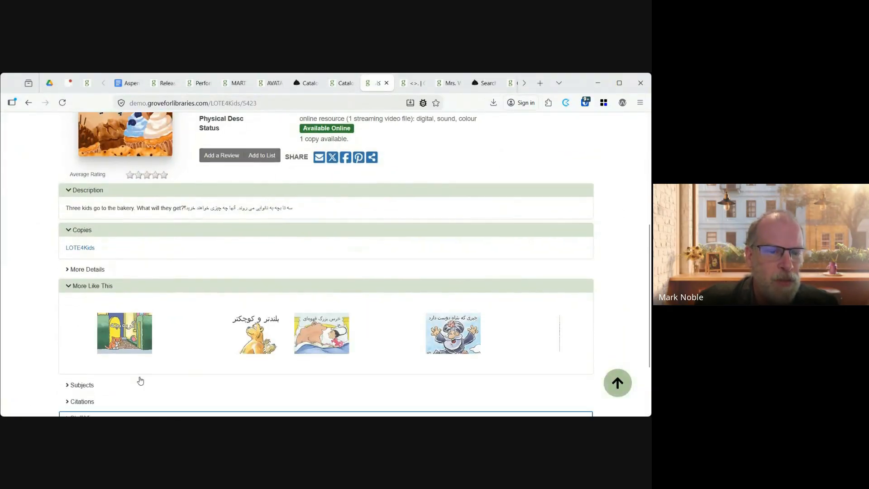
{"action": "scroll", "coordinate": [139, 380], "scroll_direction": "down", "scroll_amount": 3}
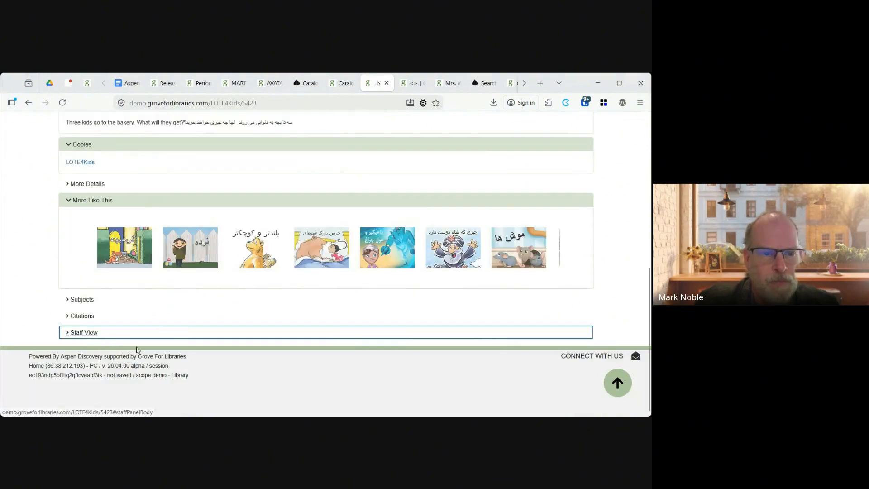
{"action": "left_click", "coordinate": [87, 337]}
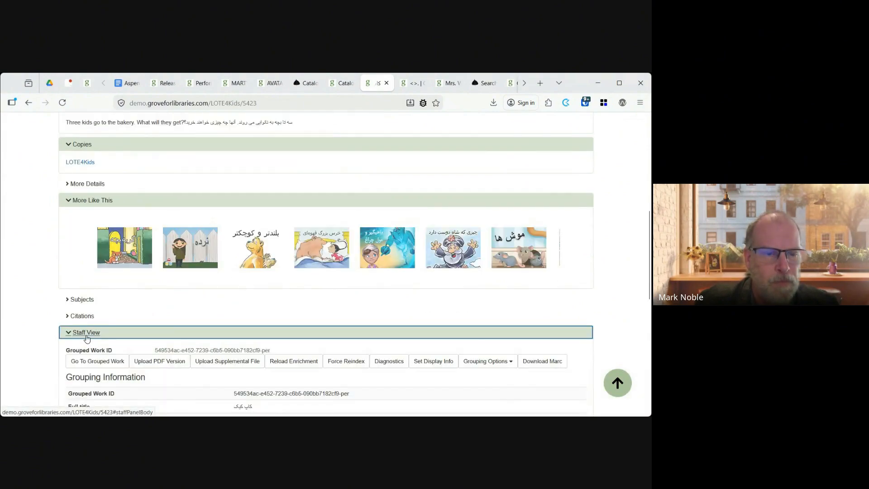
{"action": "scroll", "coordinate": [216, 331], "scroll_direction": "down", "scroll_amount": 5}
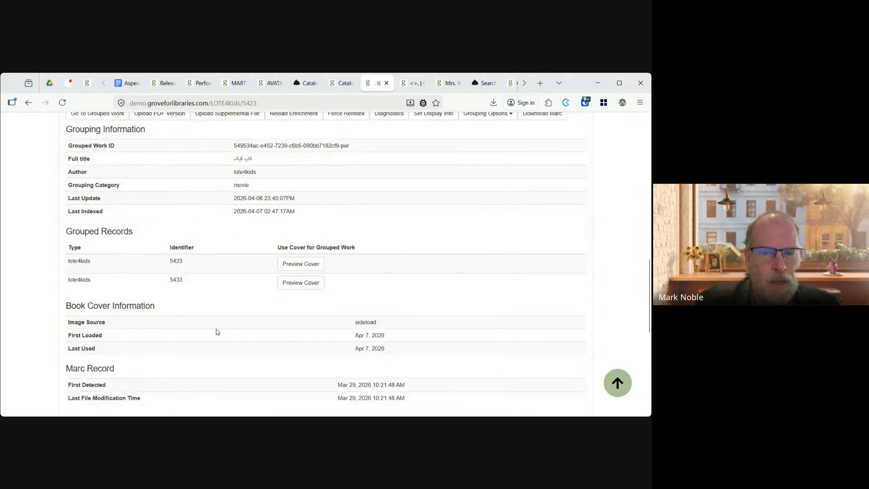
{"action": "scroll", "coordinate": [216, 332], "scroll_direction": "down", "scroll_amount": 5}
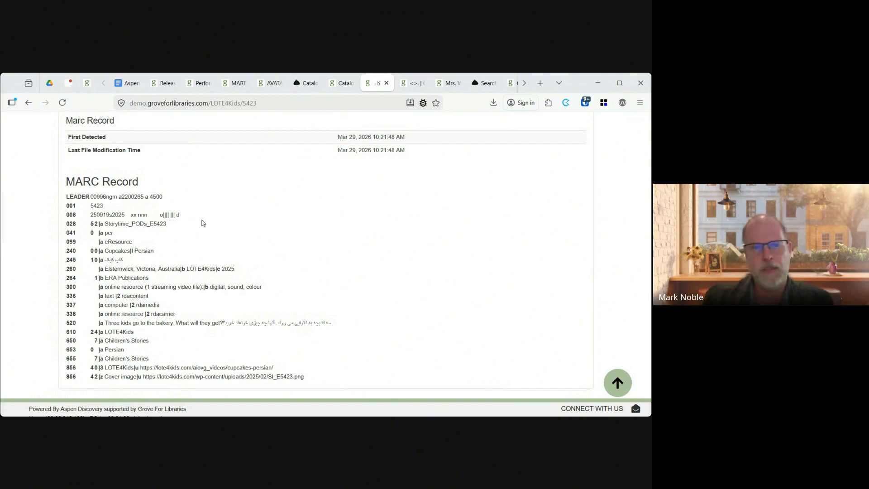
Open the O'Reilly eBook record for Javaパフォーマンス and examine its title and record details.
{"action": "left_click", "coordinate": [412, 84]}
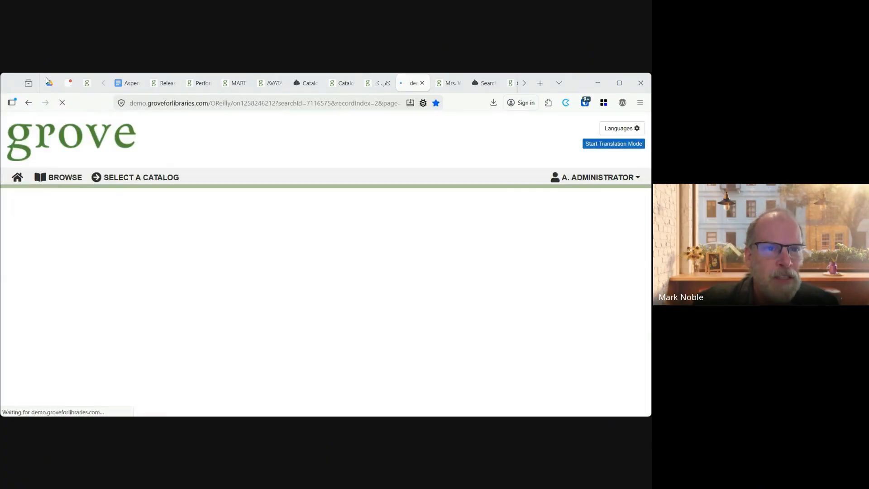
{"action": "scroll", "coordinate": [432, 164], "scroll_direction": "down", "scroll_amount": 5}
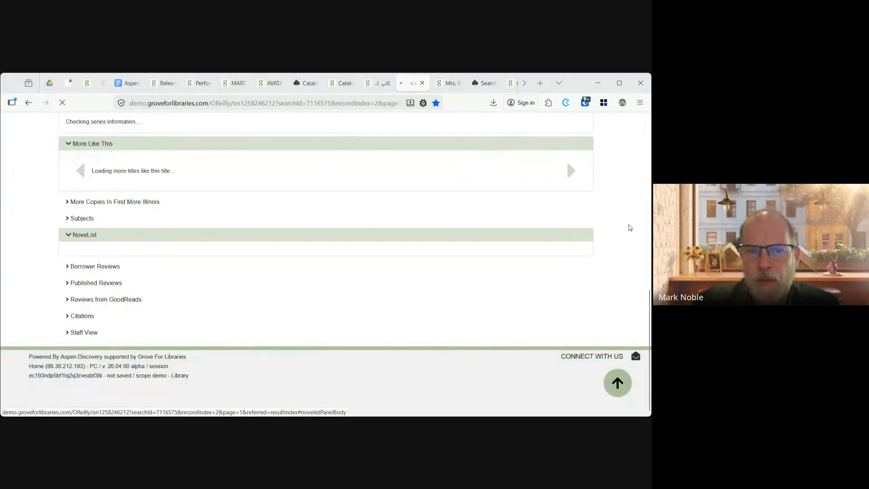
{"action": "scroll", "coordinate": [31, 135], "scroll_direction": "up", "scroll_amount": 4}
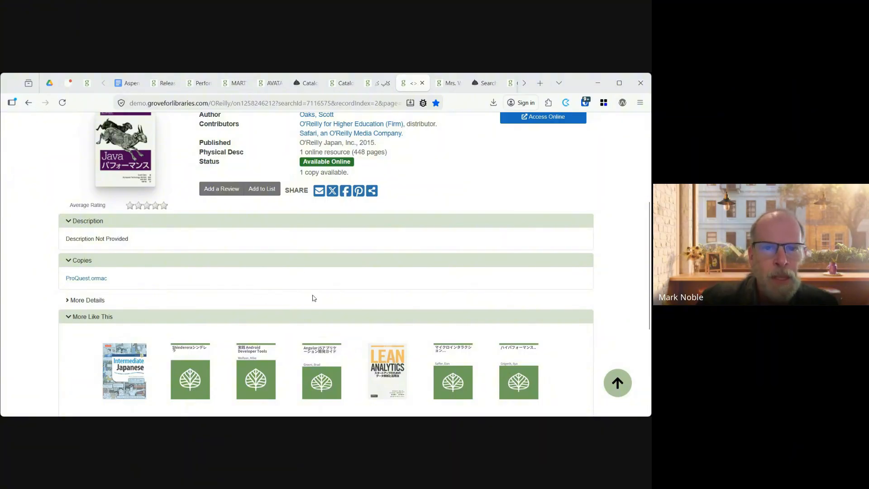
{"action": "scroll", "coordinate": [335, 291], "scroll_direction": "up", "scroll_amount": 3}
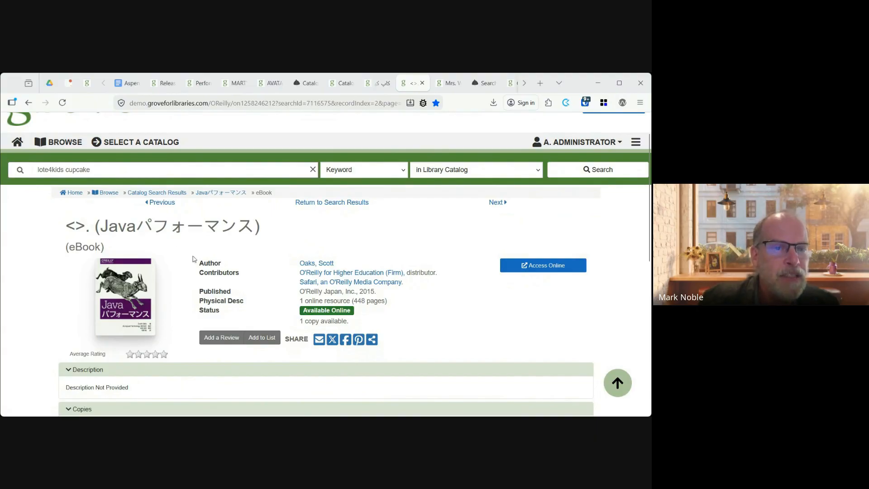
Examine the 245 and 880 fields of the Javaパフォーマンス eBook's MARC record in Staff View.
{"action": "scroll", "coordinate": [174, 242], "scroll_direction": "down", "scroll_amount": 7}
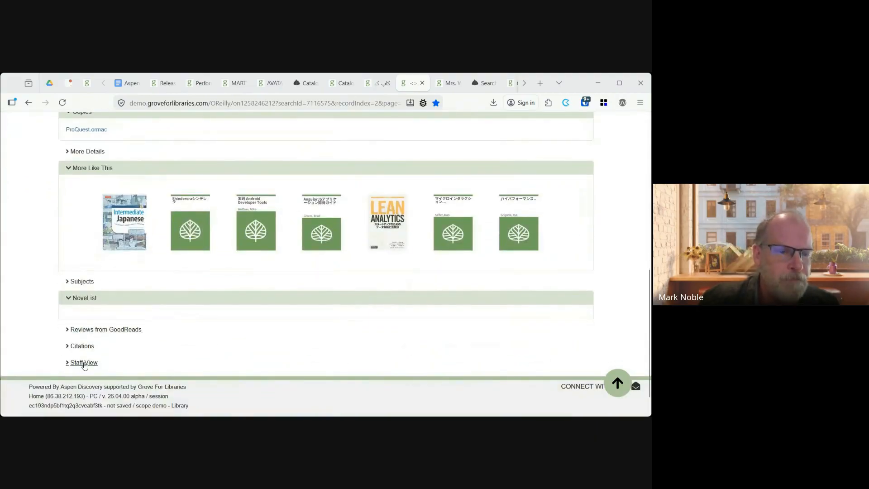
{"action": "left_click", "coordinate": [83, 363]}
{"action": "scroll", "coordinate": [193, 337], "scroll_direction": "down", "scroll_amount": 5}
{"action": "scroll", "coordinate": [192, 338], "scroll_direction": "down", "scroll_amount": 6}
{"action": "scroll", "coordinate": [192, 338], "scroll_direction": "down", "scroll_amount": 1}
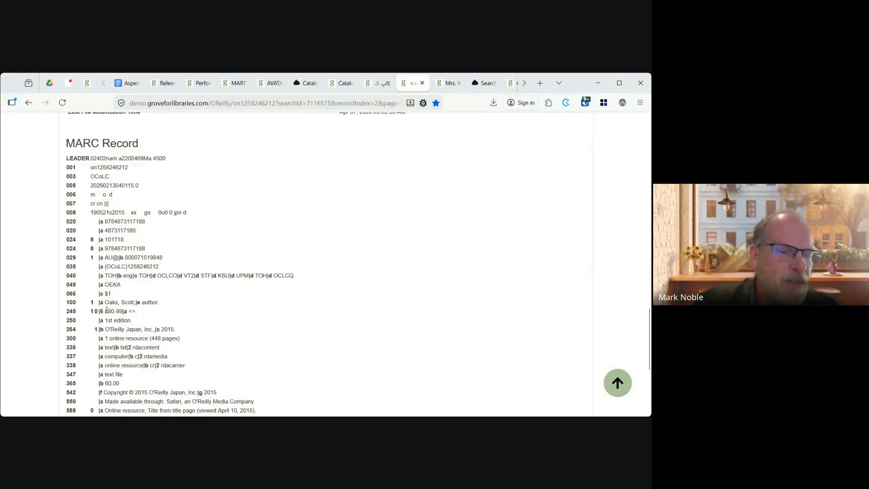
{"action": "scroll", "coordinate": [233, 321], "scroll_direction": "down", "scroll_amount": 3}
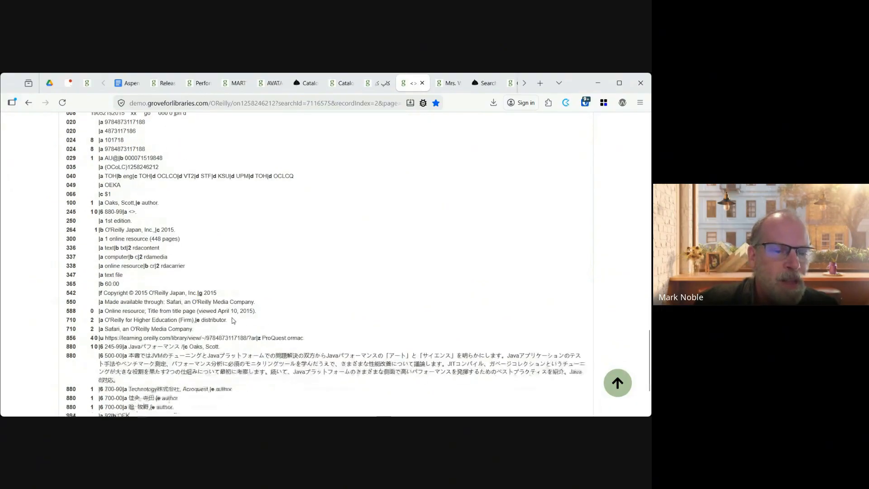
Highlight the Japanese title in the MARC record's 880 field and compare it with the title heading of the eBook record.
{"action": "scroll", "coordinate": [233, 320], "scroll_direction": "down", "scroll_amount": 2}
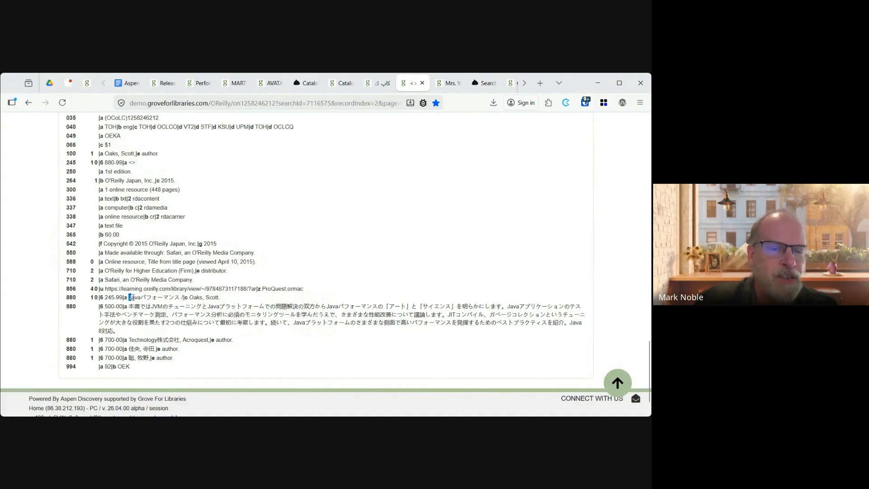
{"action": "left_click_drag", "start_coordinate": [129, 297], "coordinate": [174, 299]}
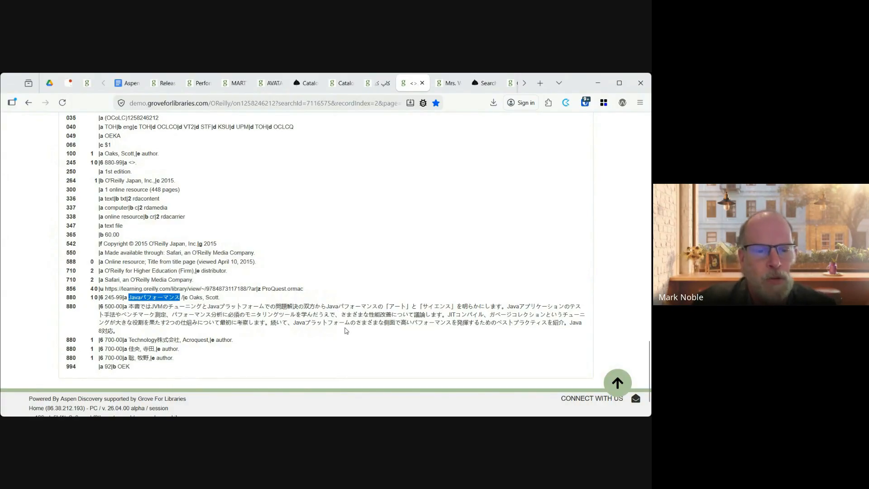
{"action": "scroll", "coordinate": [345, 329], "scroll_direction": "up", "scroll_amount": 20}
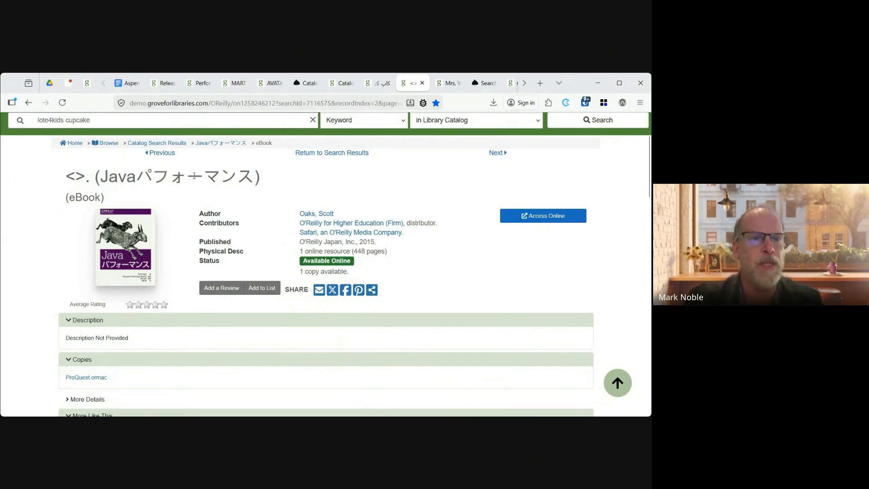
Replace the lote4kids cupcake search with an empty keyword search and limit the results to the O'Reilly eContent collection.
{"action": "left_click", "coordinate": [141, 123]}
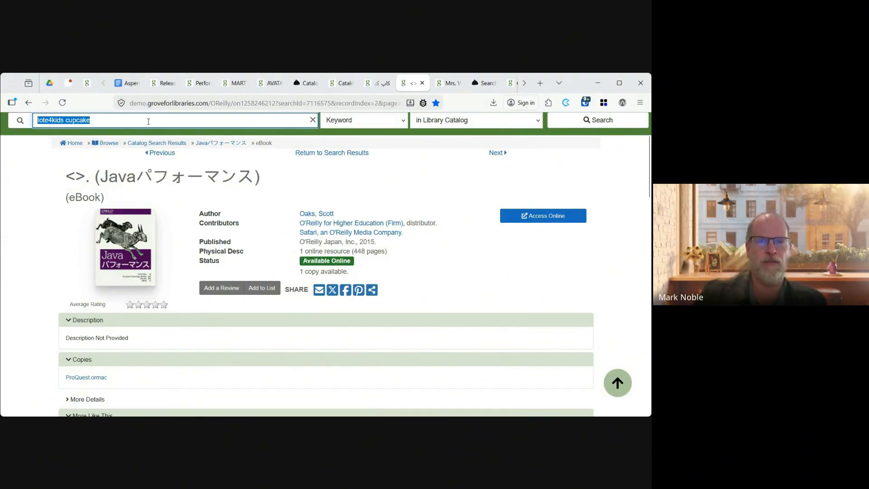
{"action": "key", "text": "BackSpace"}
{"action": "key", "text": "Return"}
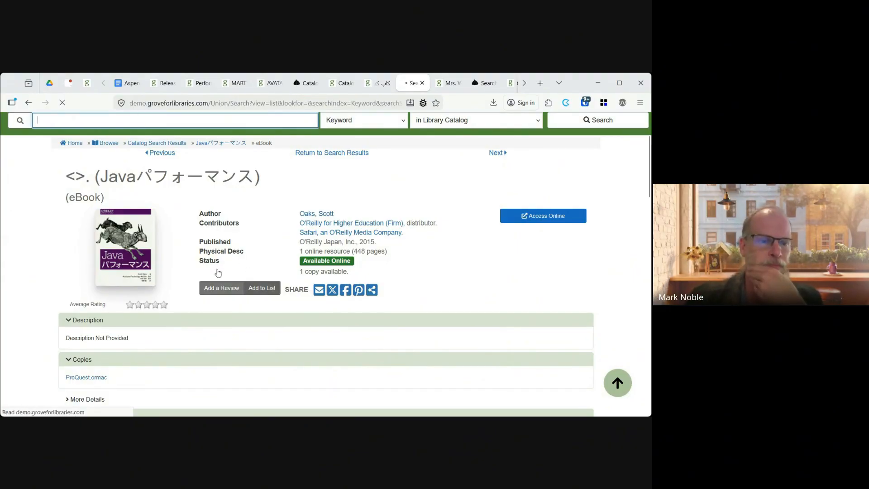
{"action": "scroll", "coordinate": [217, 275], "scroll_direction": "down", "scroll_amount": 1}
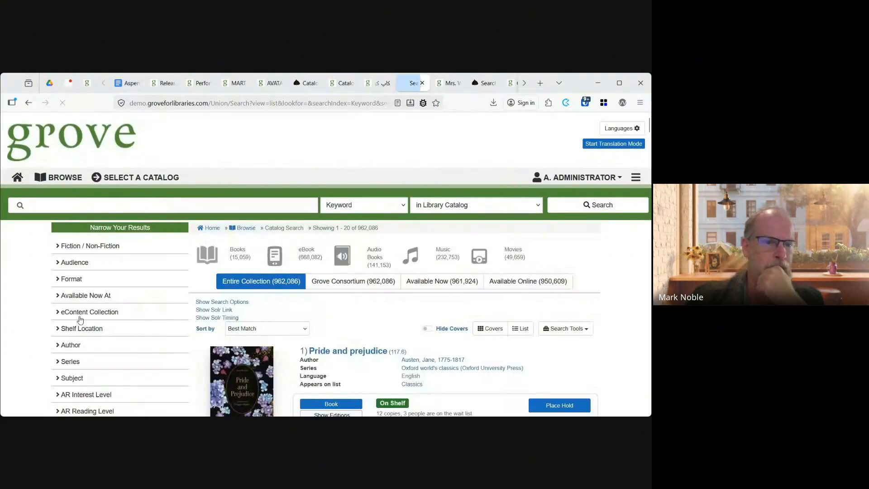
{"action": "left_click", "coordinate": [93, 312]}
{"action": "left_click", "coordinate": [97, 335]}
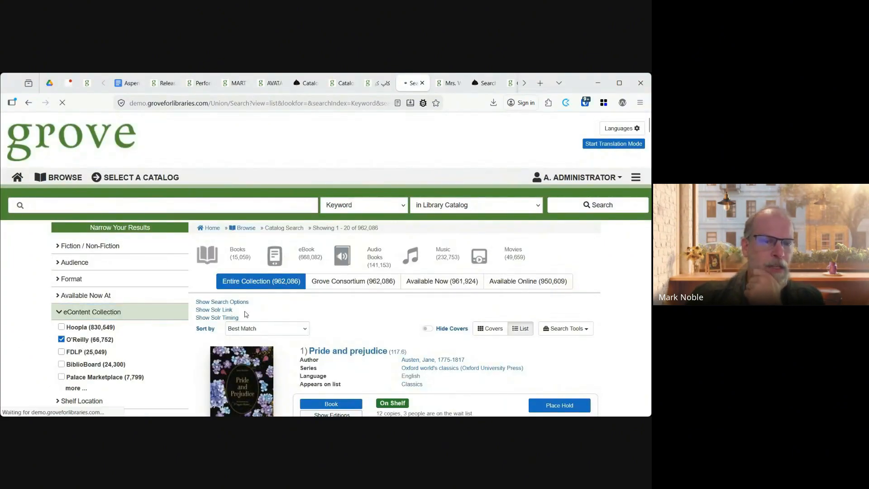
Filter the O'Reilly results to the Chinese language and examine how the listed titles are displayed.
{"action": "scroll", "coordinate": [457, 291], "scroll_direction": "down", "scroll_amount": 1}
{"action": "scroll", "coordinate": [457, 291], "scroll_direction": "down", "scroll_amount": 5}
{"action": "left_click", "coordinate": [123, 314]}
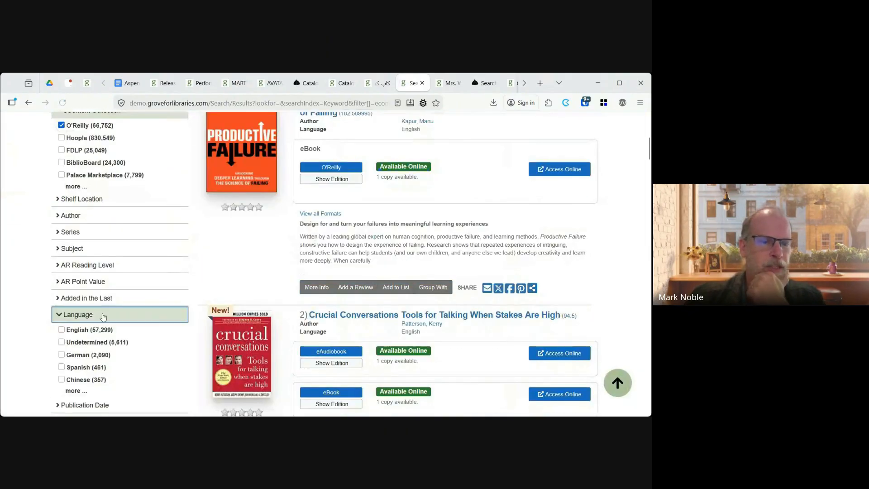
{"action": "scroll", "coordinate": [103, 317], "scroll_direction": "down", "scroll_amount": 1}
{"action": "left_click", "coordinate": [83, 331]}
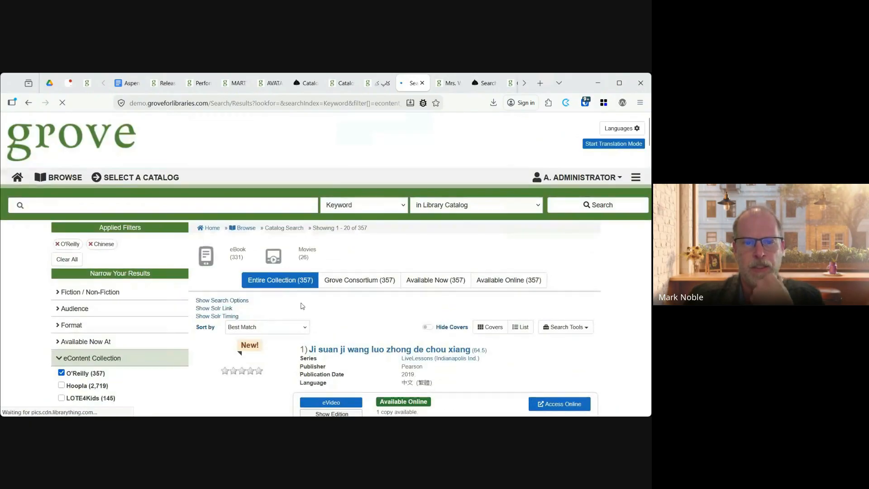
{"action": "scroll", "coordinate": [444, 291], "scroll_direction": "down", "scroll_amount": 8}
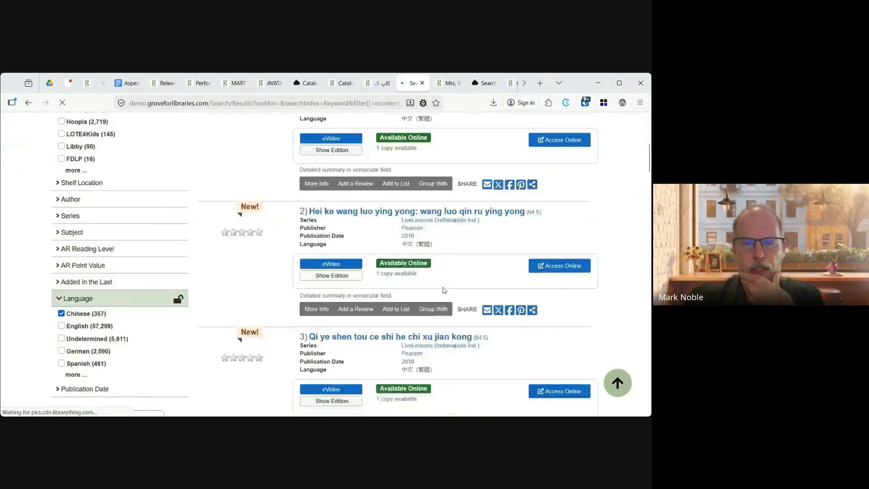
{"action": "scroll", "coordinate": [444, 291], "scroll_direction": "down", "scroll_amount": 14}
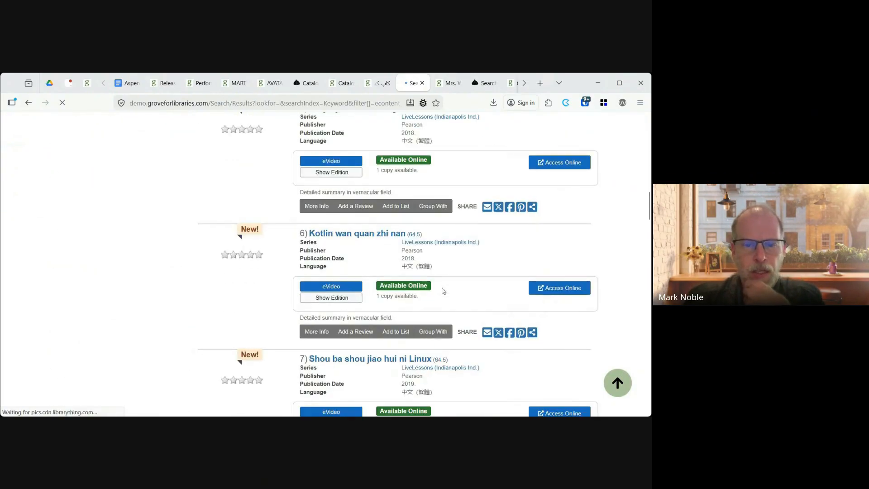
{"action": "scroll", "coordinate": [443, 290], "scroll_direction": "down", "scroll_amount": 9}
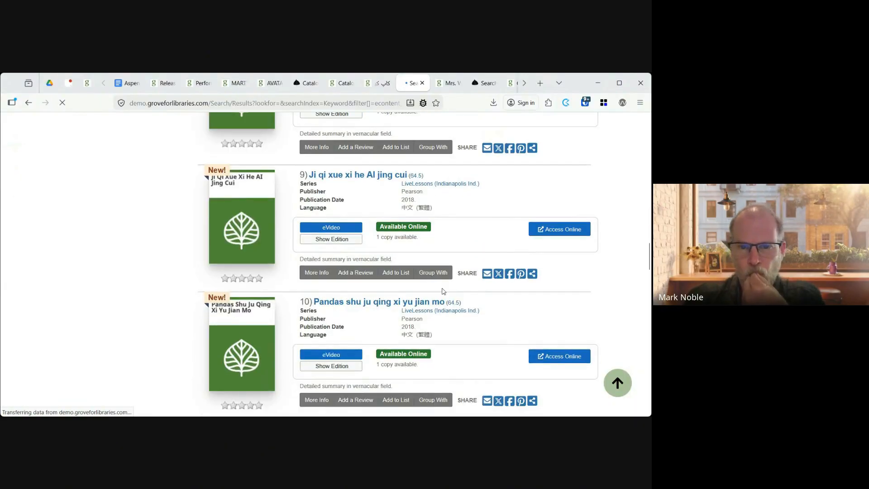
{"action": "scroll", "coordinate": [444, 290], "scroll_direction": "down", "scroll_amount": 8}
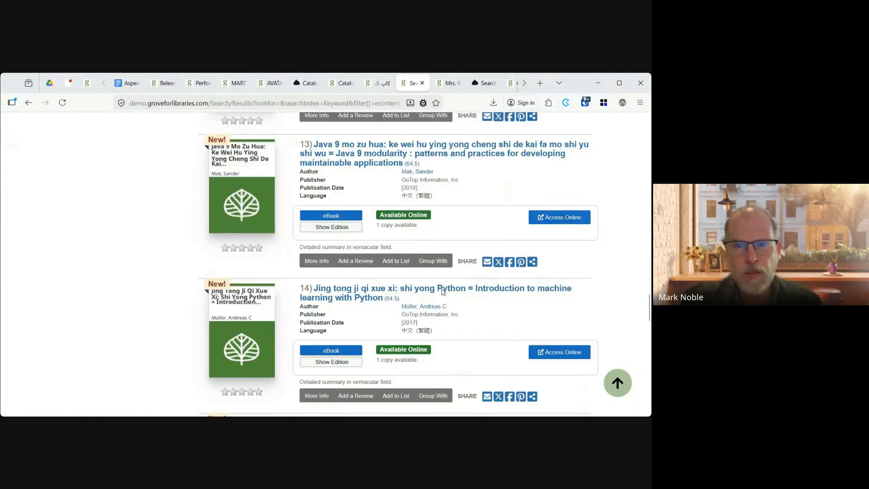
{"action": "scroll", "coordinate": [443, 290], "scroll_direction": "down", "scroll_amount": 10}
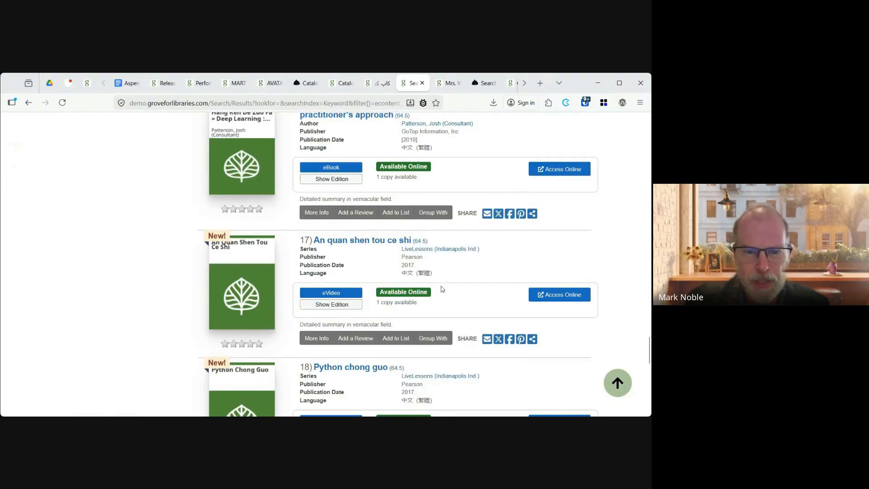
{"action": "scroll", "coordinate": [442, 289], "scroll_direction": "down", "scroll_amount": 5}
Remove the Chinese language filter from the O'Reilly results through the full list of languages.
{"action": "left_click_drag", "start_coordinate": [650, 375], "coordinate": [618, 179]}
{"action": "left_click", "coordinate": [76, 204]}
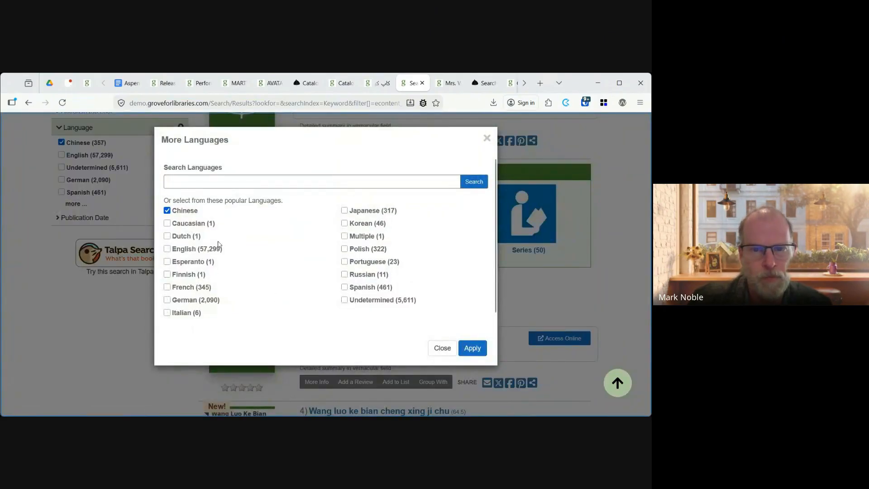
{"action": "left_click", "coordinate": [177, 212]}
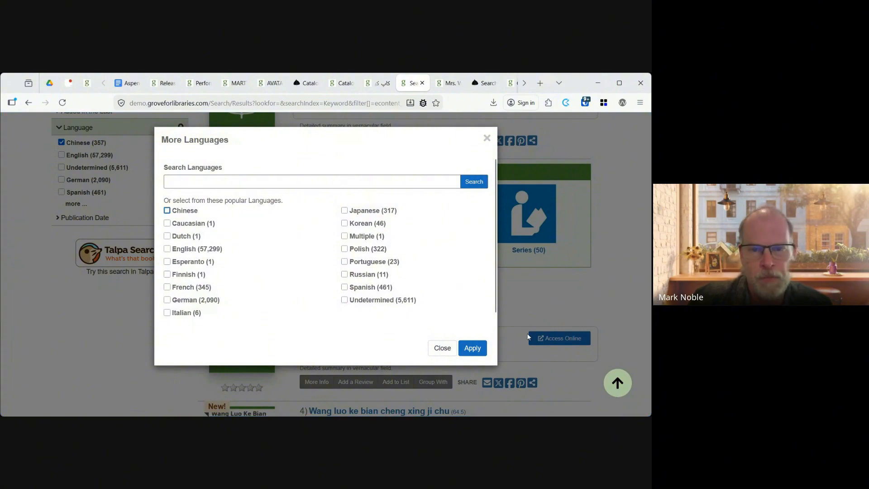
{"action": "left_click", "coordinate": [472, 349]}
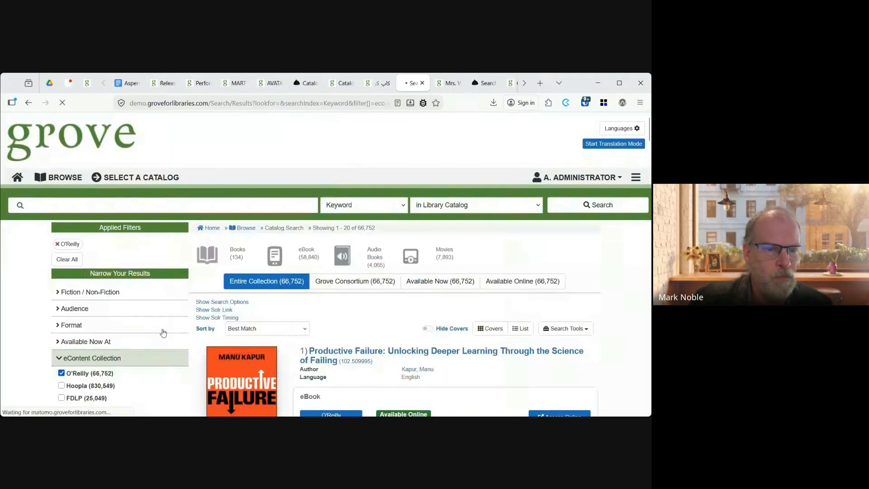
Filter the O'Reilly results to the Korean language and examine the titles in the list.
{"action": "scroll", "coordinate": [146, 333], "scroll_direction": "down", "scroll_amount": 3}
{"action": "left_click", "coordinate": [78, 314]}
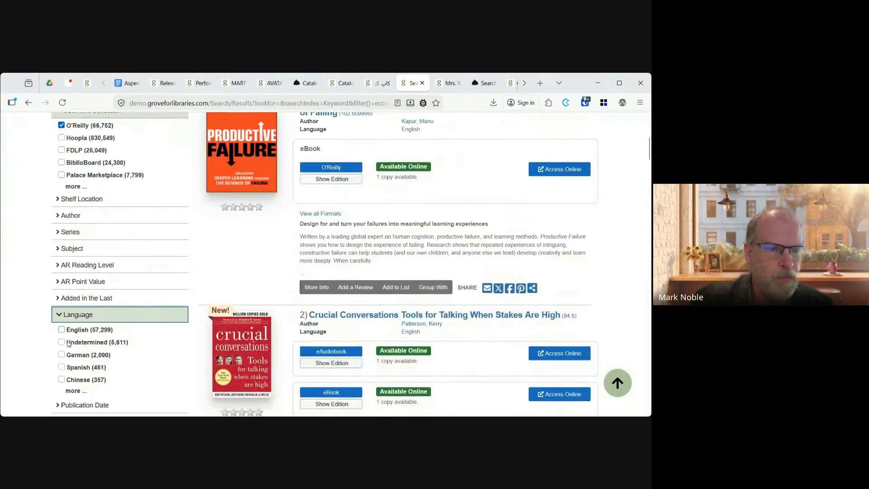
{"action": "left_click", "coordinate": [76, 392]}
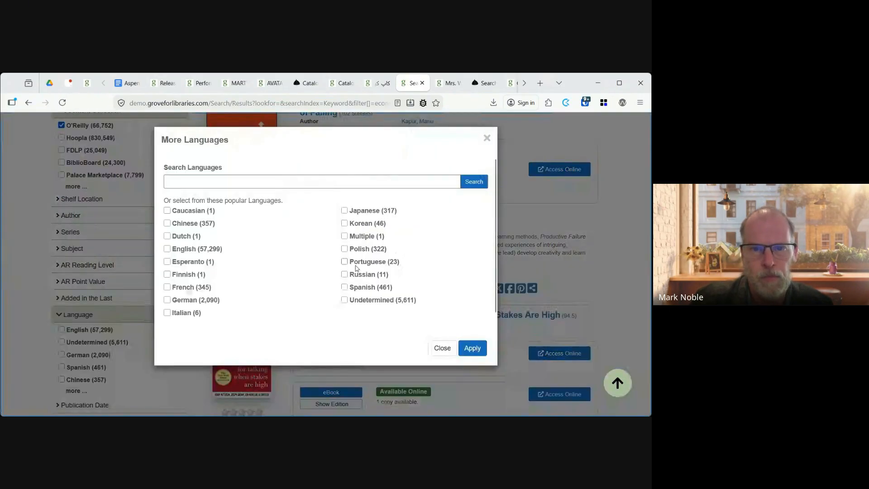
{"action": "left_click", "coordinate": [355, 224]}
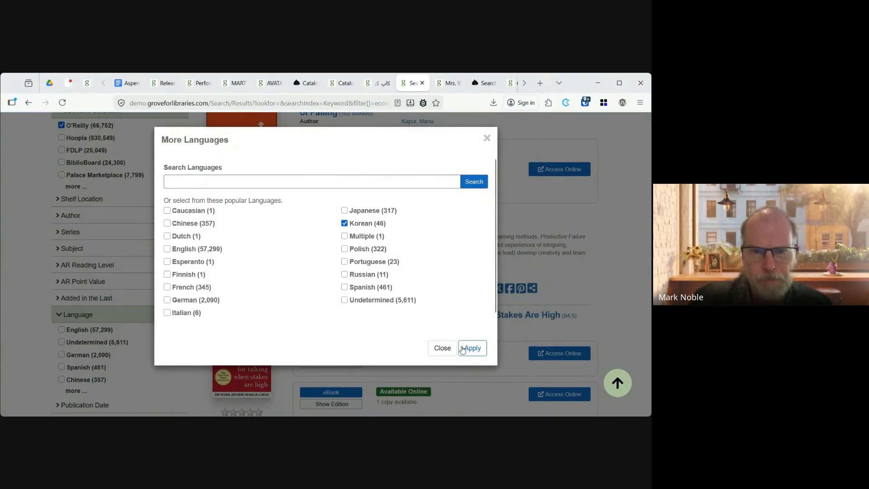
{"action": "left_click", "coordinate": [470, 348]}
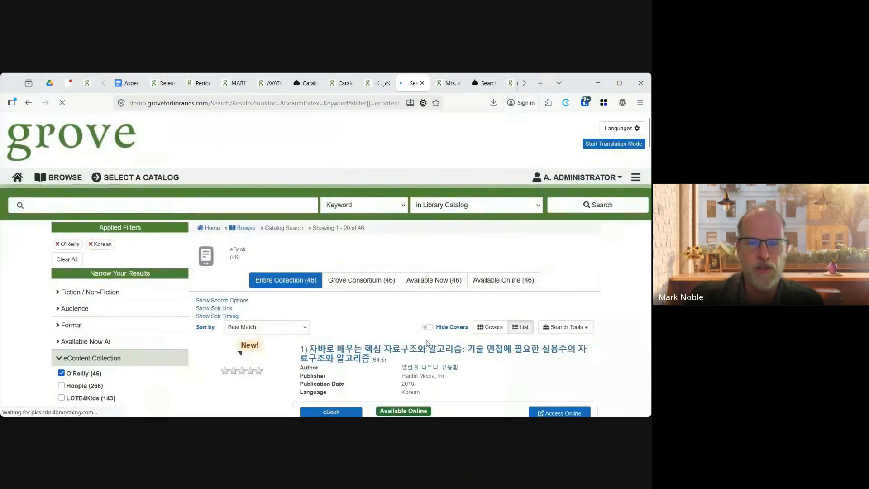
{"action": "scroll", "coordinate": [393, 295], "scroll_direction": "down", "scroll_amount": 2}
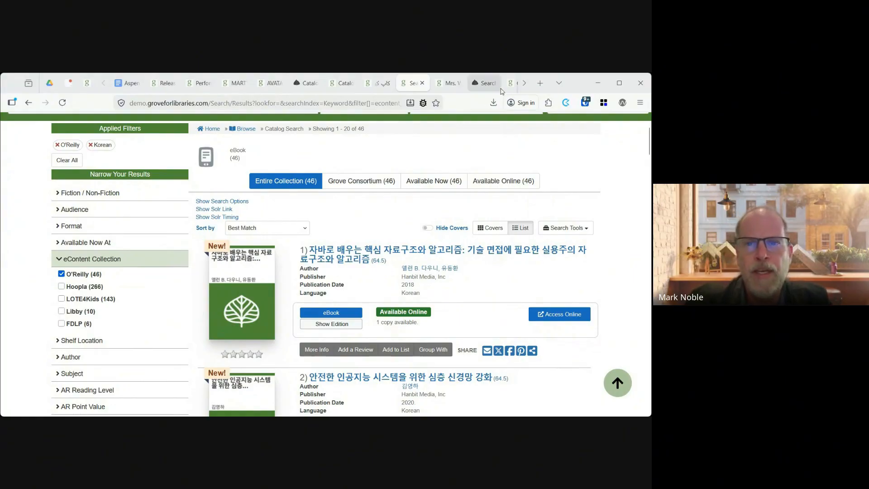
Switch to the Mrs. Wishy-washy Big Book record and examine its MARC record in Staff View.
{"action": "left_click", "coordinate": [448, 84]}
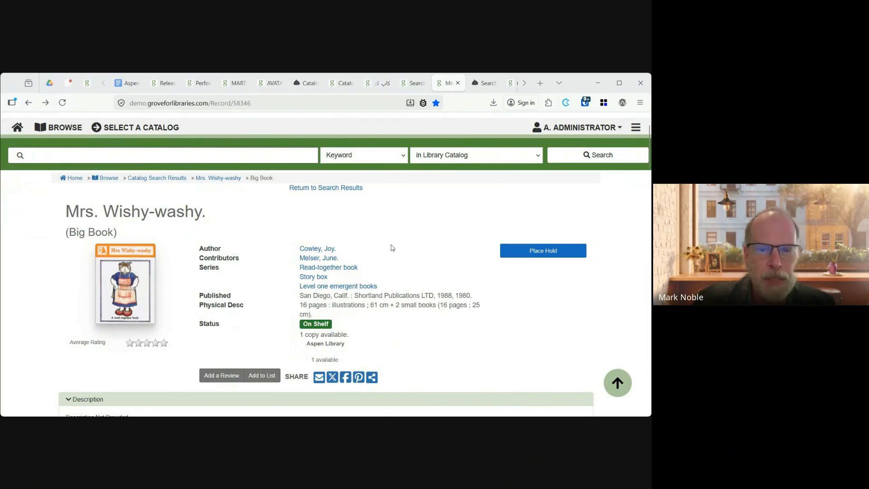
{"action": "scroll", "coordinate": [389, 250], "scroll_direction": "down", "scroll_amount": 15}
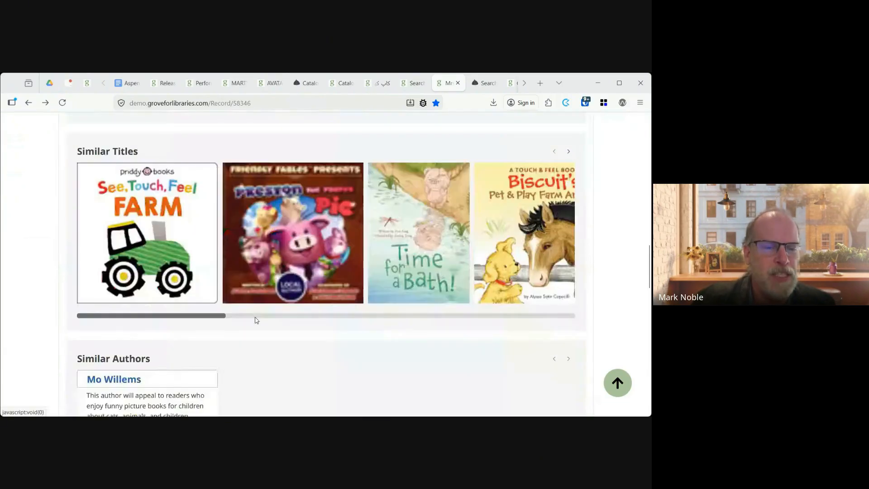
{"action": "scroll", "coordinate": [256, 320], "scroll_direction": "down", "scroll_amount": 10}
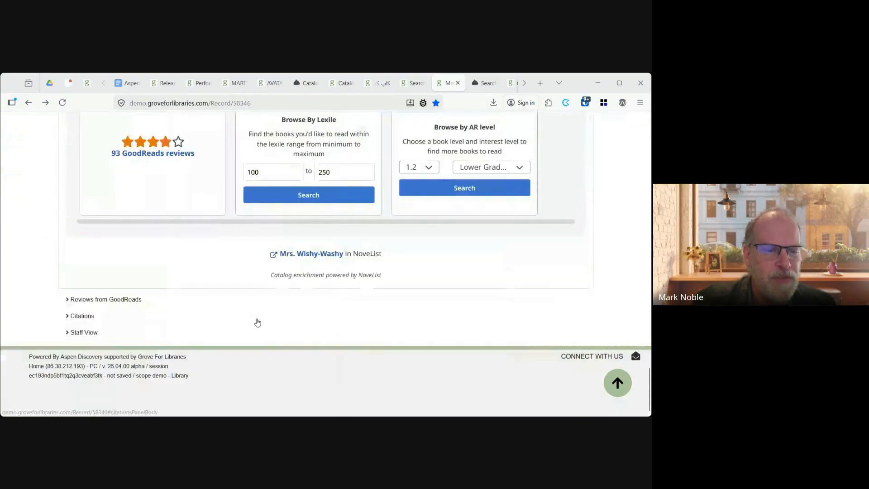
{"action": "left_click", "coordinate": [97, 333]}
{"action": "scroll", "coordinate": [199, 330], "scroll_direction": "down", "scroll_amount": 4}
{"action": "scroll", "coordinate": [199, 330], "scroll_direction": "down", "scroll_amount": 8}
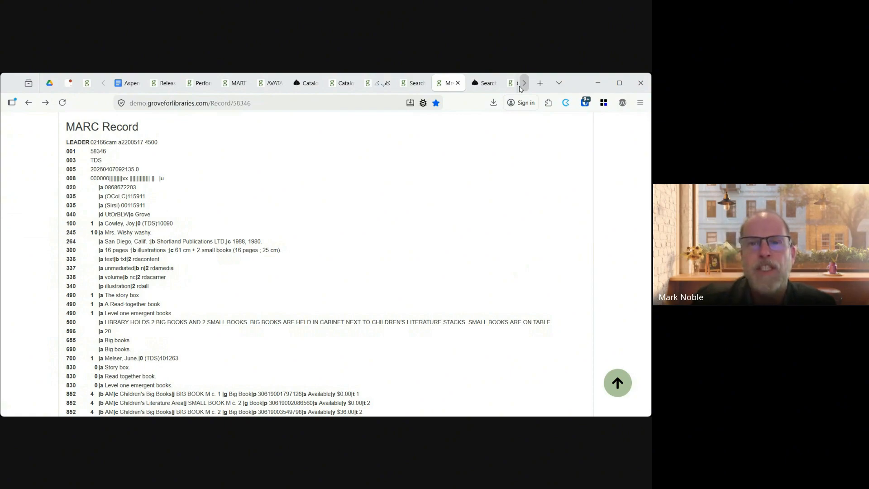
Switch to the Aspen Library search for cat limited to books and expand the Shelf Location facet.
{"action": "left_click", "coordinate": [484, 83]}
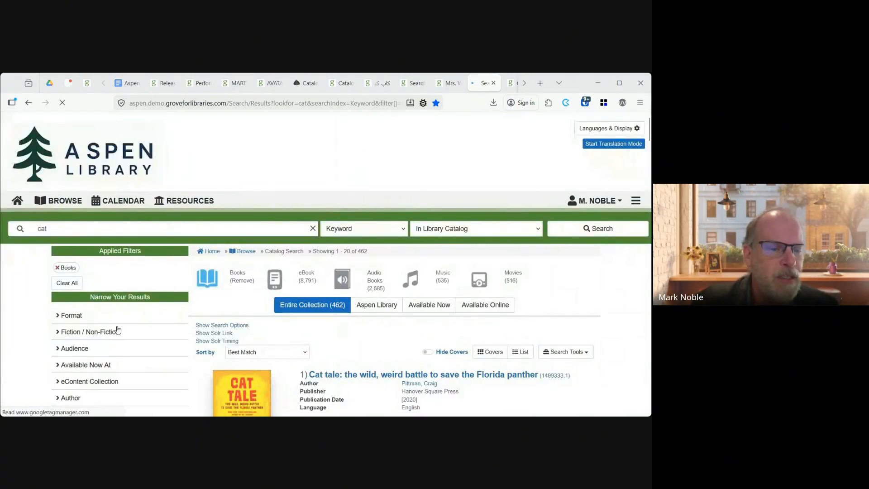
{"action": "scroll", "coordinate": [117, 330], "scroll_direction": "down", "scroll_amount": 4}
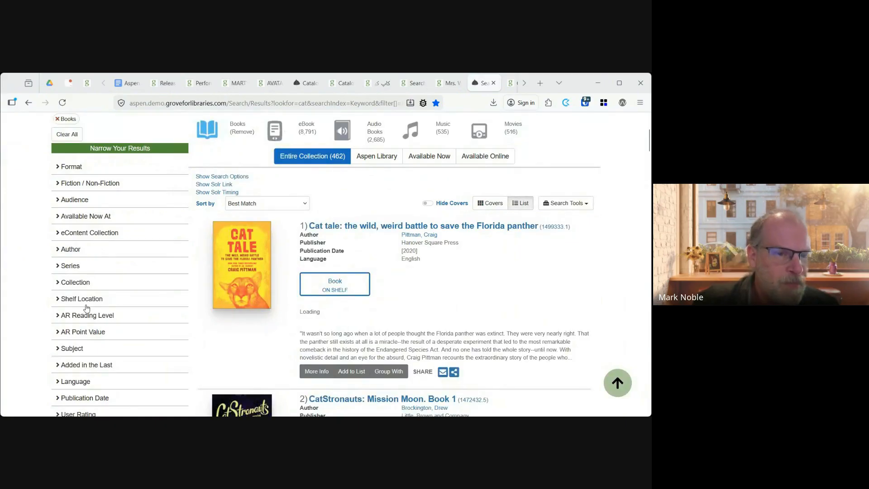
{"action": "left_click", "coordinate": [89, 298]}
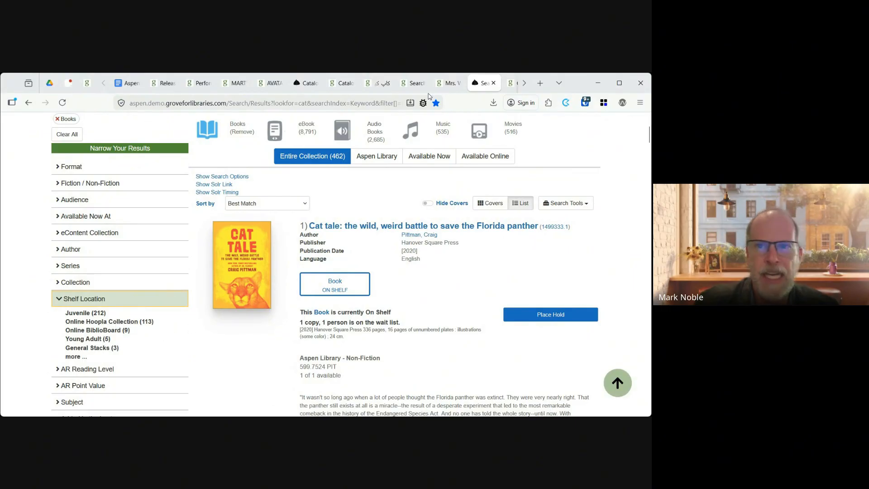
In the public Grouped Work Display Settings' search facets, disable Include eContent in Shelf Locations Facet and save the settings.
{"action": "left_click", "coordinate": [524, 85]}
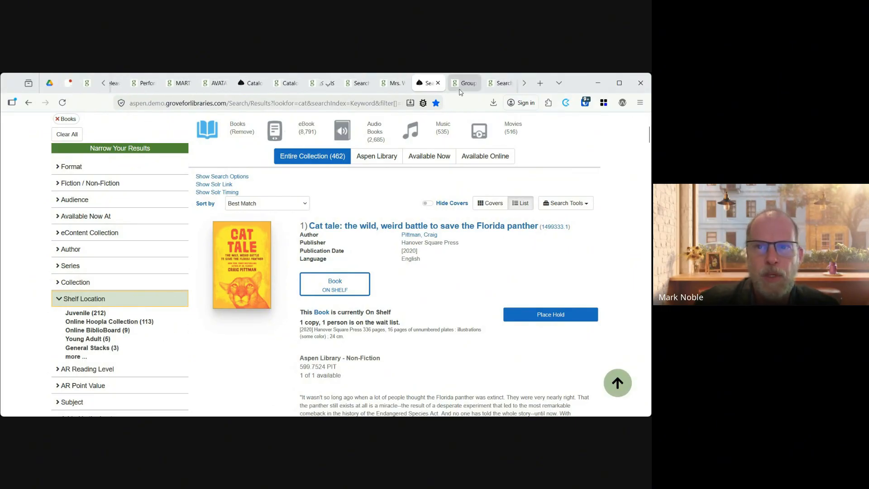
{"action": "left_click", "coordinate": [462, 86]}
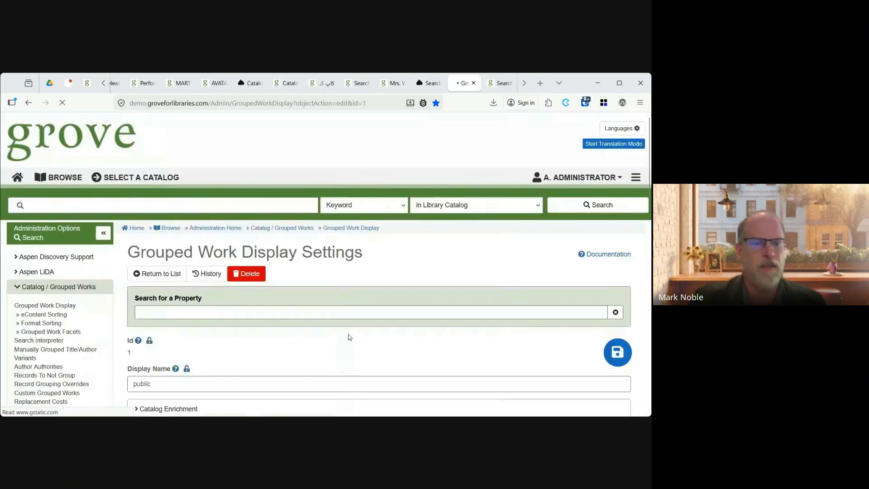
{"action": "scroll", "coordinate": [351, 338], "scroll_direction": "down", "scroll_amount": 5}
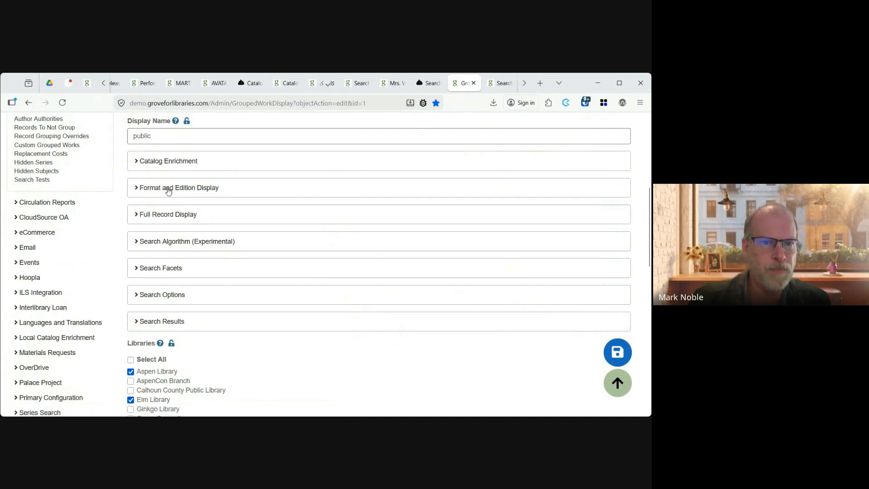
{"action": "left_click", "coordinate": [176, 267]}
{"action": "scroll", "coordinate": [286, 266], "scroll_direction": "down", "scroll_amount": 5}
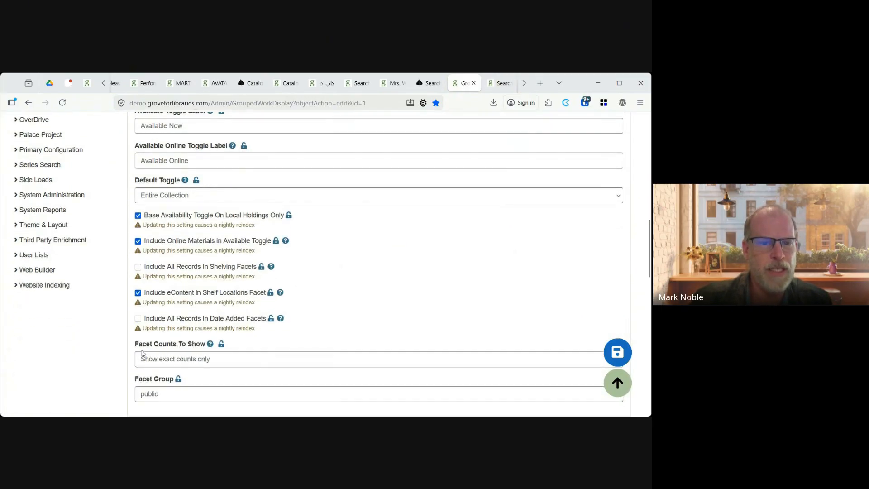
{"action": "left_click", "coordinate": [232, 293]}
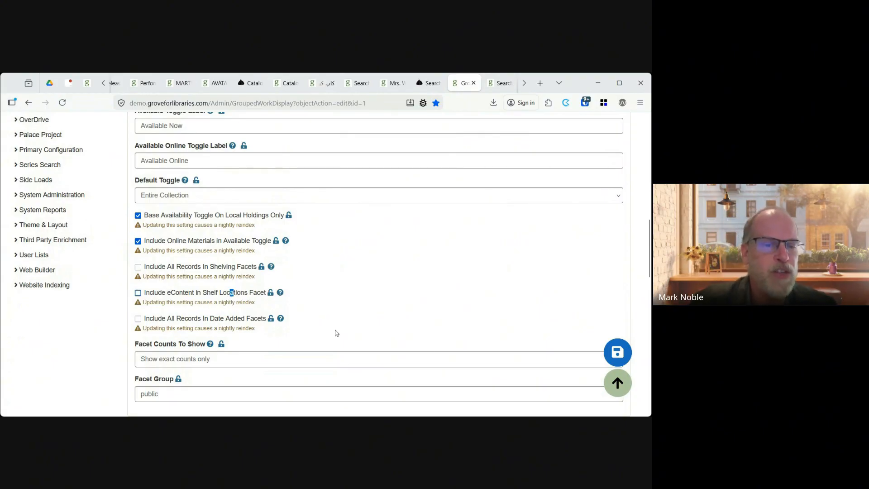
{"action": "left_click", "coordinate": [616, 353]}
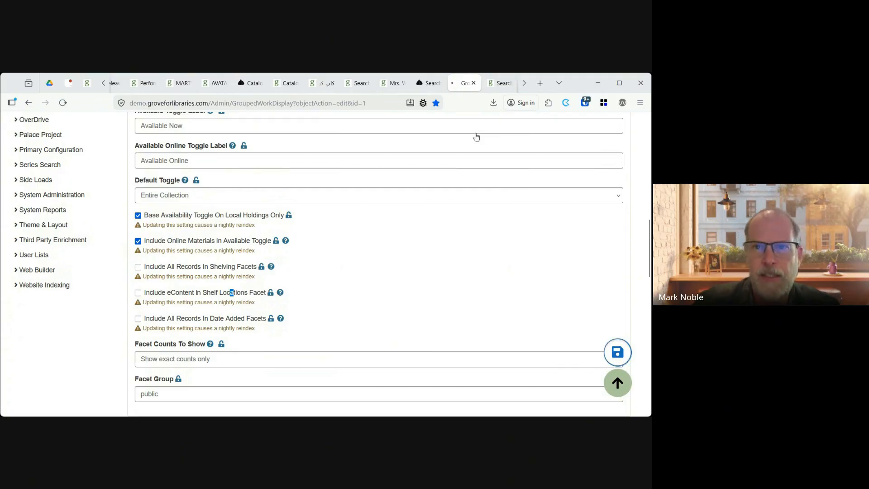
Switch back to the Aspen Library search for cat and filter the books by the Online Hoopla Collection shelf location.
{"action": "left_click", "coordinate": [426, 88]}
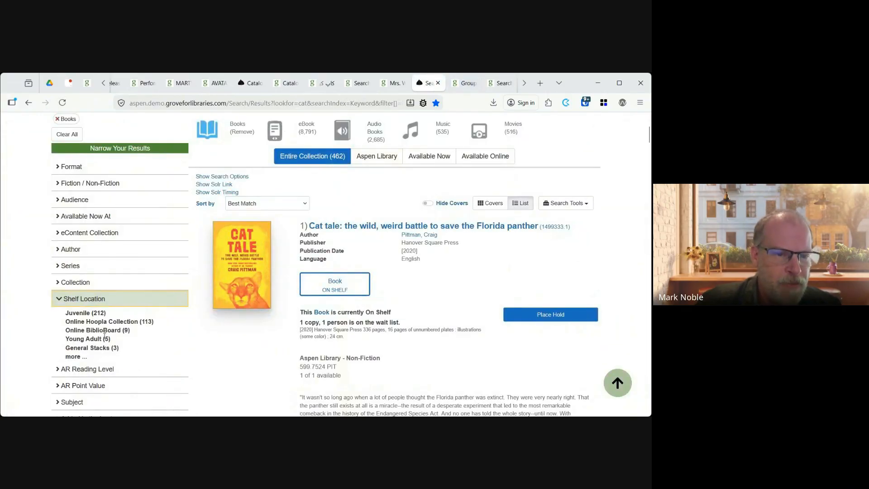
{"action": "left_click", "coordinate": [113, 324]}
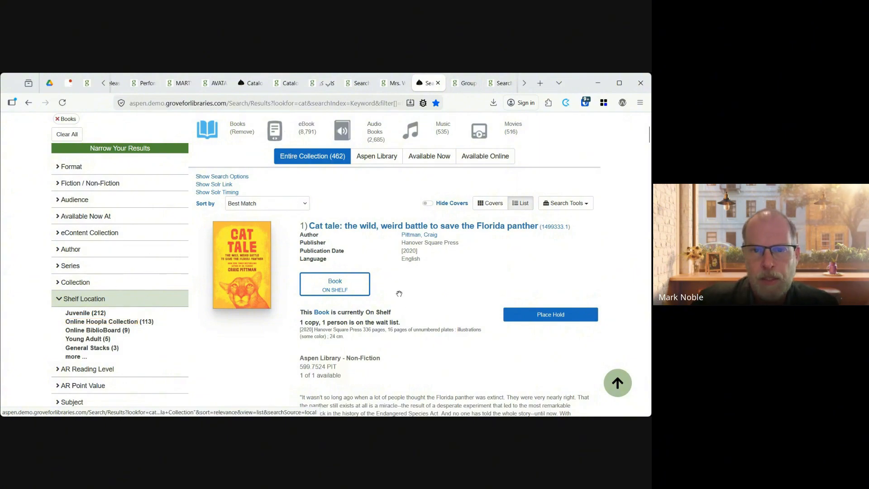
{"action": "scroll", "coordinate": [400, 295], "scroll_direction": "down", "scroll_amount": 6}
{"action": "scroll", "coordinate": [391, 297], "scroll_direction": "up", "scroll_amount": 5}
{"action": "left_click", "coordinate": [126, 272]}
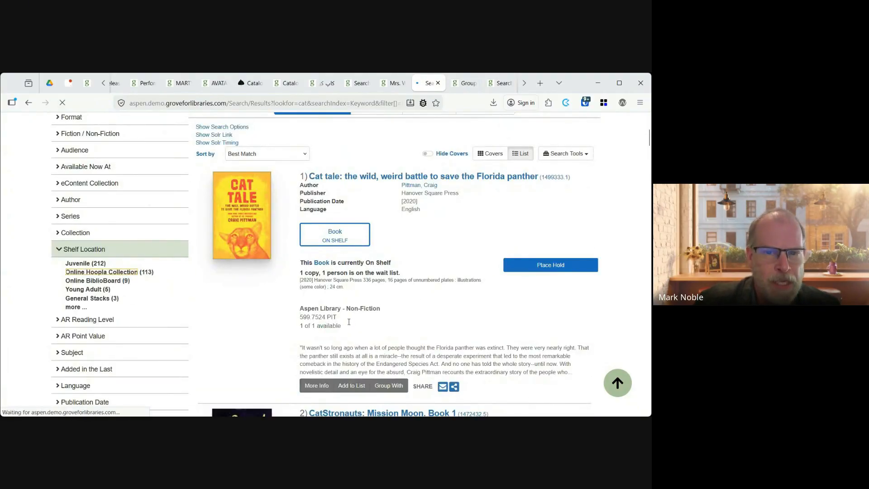
{"action": "scroll", "coordinate": [349, 322], "scroll_direction": "down", "scroll_amount": 3}
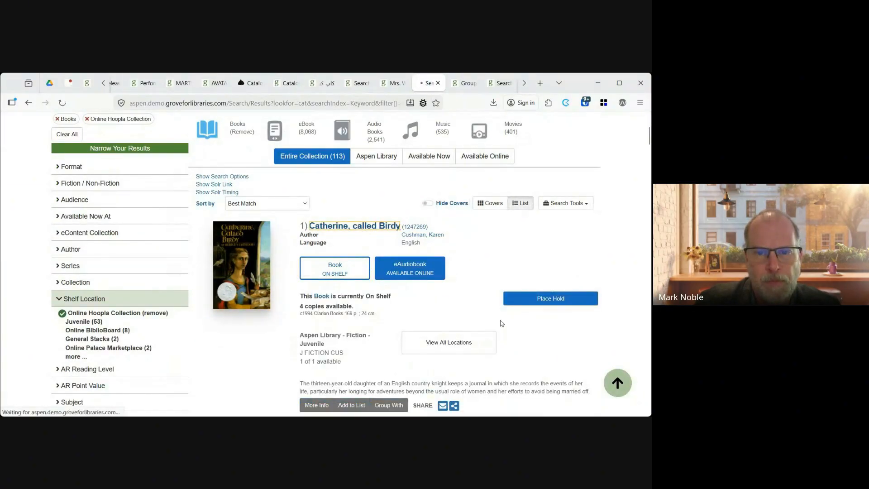
Open the Catherine, called Birdy record, expand its Staff View and force a reindex of the title.
{"action": "scroll", "coordinate": [481, 327], "scroll_direction": "down", "scroll_amount": 4}
{"action": "scroll", "coordinate": [480, 326], "scroll_direction": "down", "scroll_amount": 3}
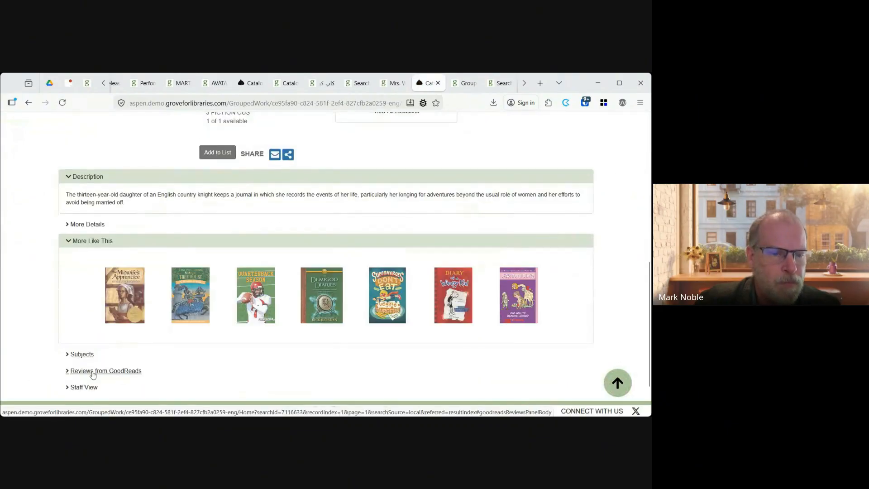
{"action": "left_click", "coordinate": [86, 387]}
{"action": "scroll", "coordinate": [253, 317], "scroll_direction": "down", "scroll_amount": 2}
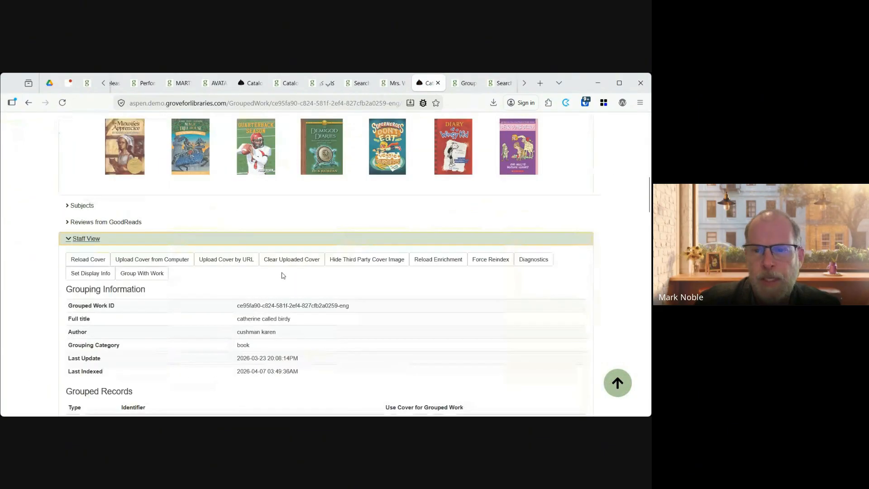
{"action": "left_click", "coordinate": [498, 261]}
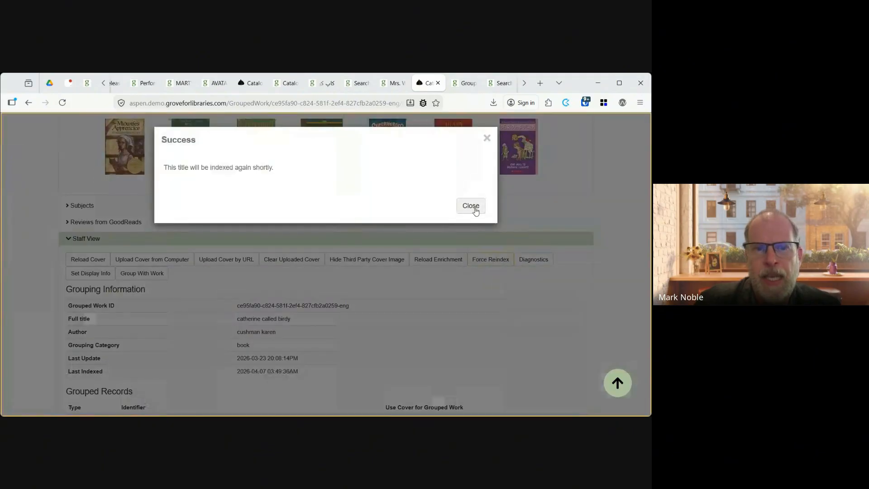
{"action": "left_click", "coordinate": [471, 206]}
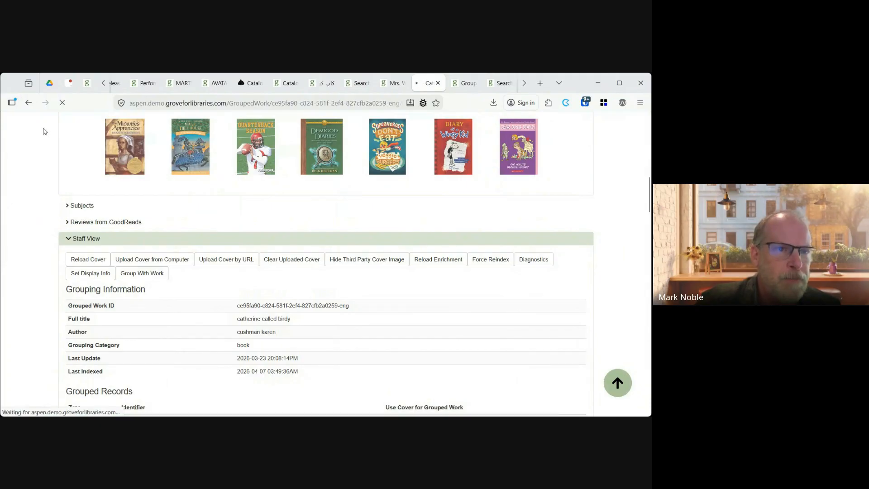
Return to the Online Hoopla Collection search results and refresh the page.
{"action": "left_click", "coordinate": [28, 106]}
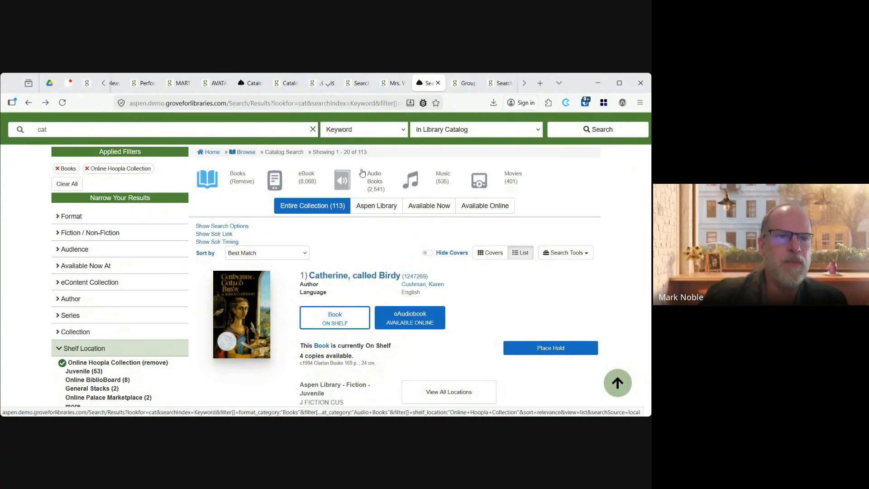
{"action": "left_click", "coordinate": [63, 102]}
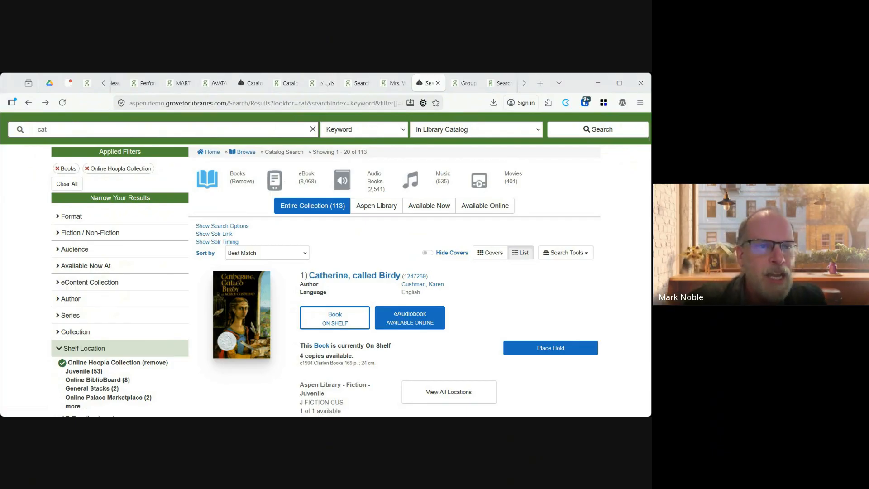
{"action": "left_click", "coordinate": [437, 254]}
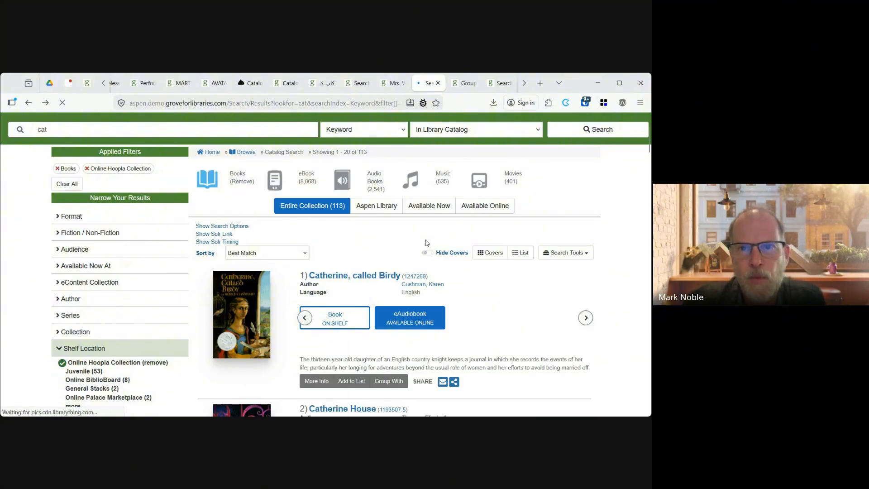
Switch to the dog man search results and view the Where is it? information for Dog Man: for whom the ball rolls.
{"action": "left_click", "coordinate": [497, 83]}
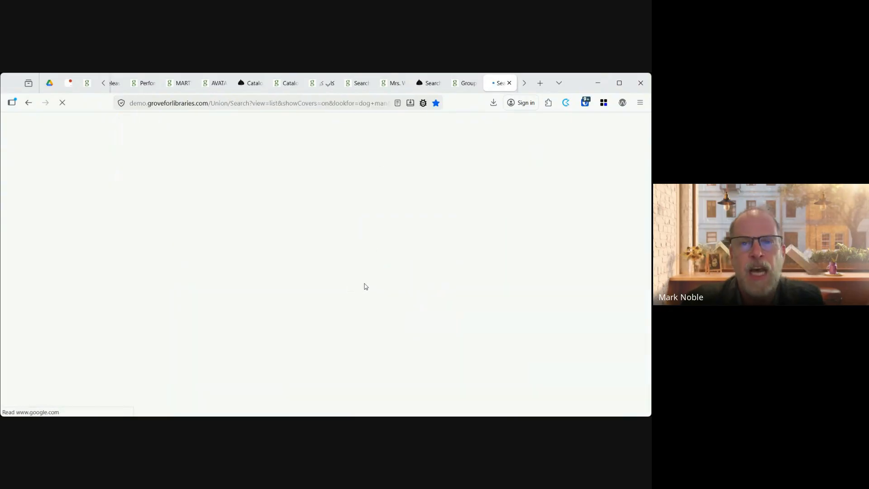
{"action": "scroll", "coordinate": [363, 278], "scroll_direction": "down", "scroll_amount": 3}
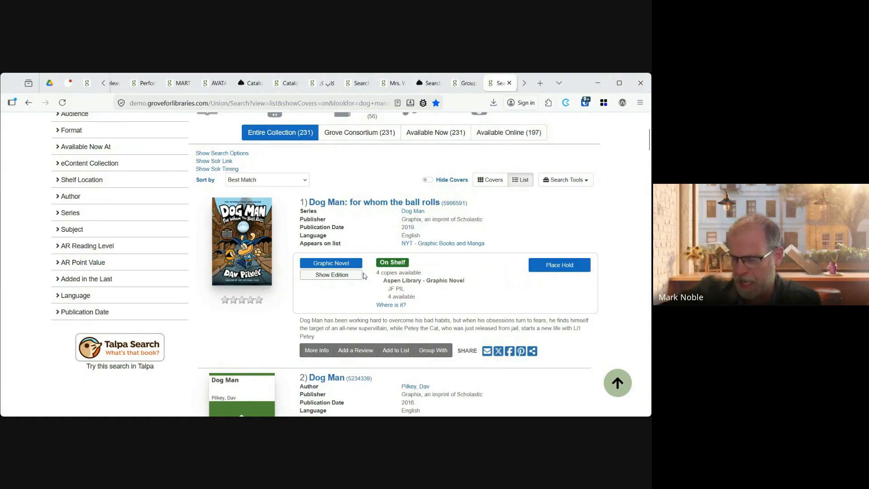
{"action": "left_click", "coordinate": [393, 305]}
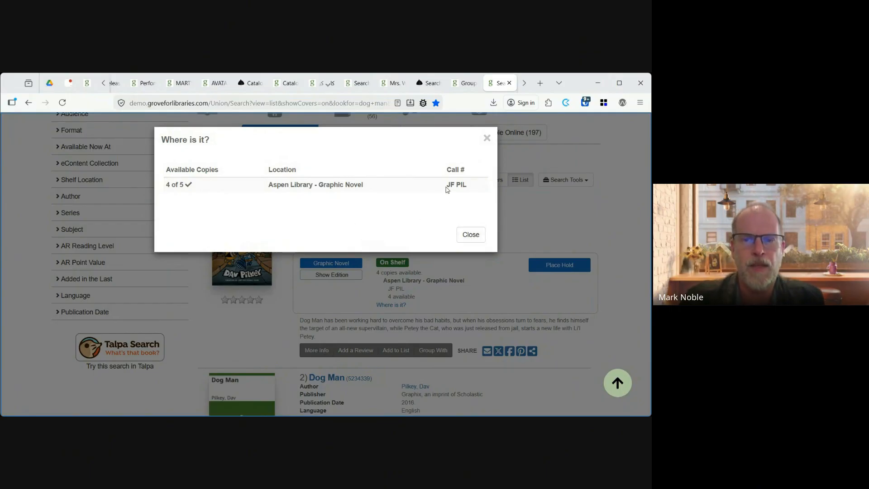
{"action": "left_click", "coordinate": [473, 234]}
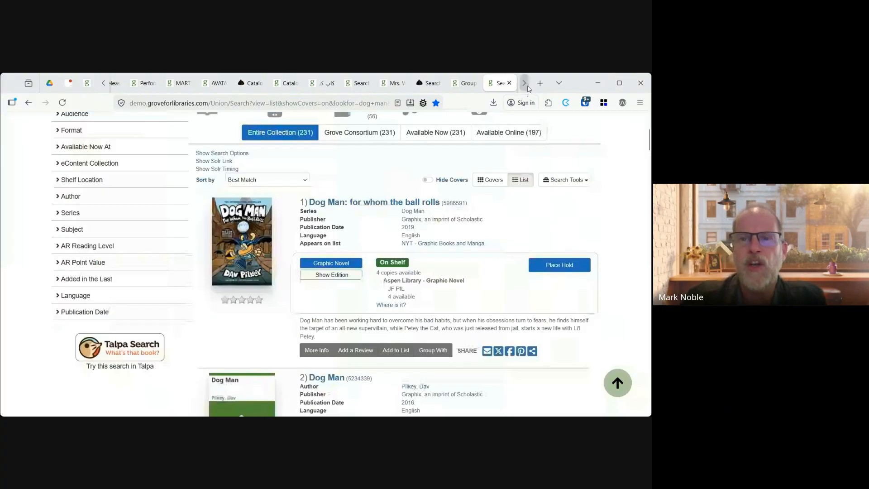
In the consortium Grouped Work Display Settings' format and edition options, set Where Is It Display Style to Item Details and save.
{"action": "left_click", "coordinate": [524, 84]}
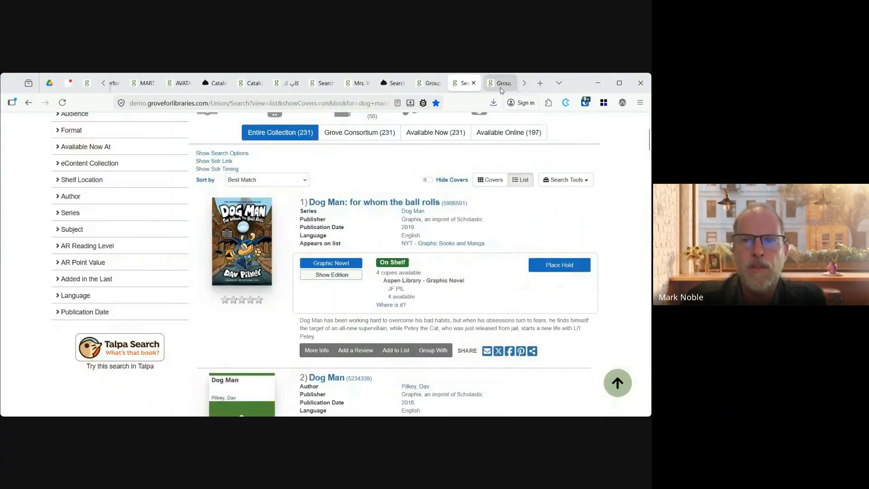
{"action": "left_click", "coordinate": [502, 86]}
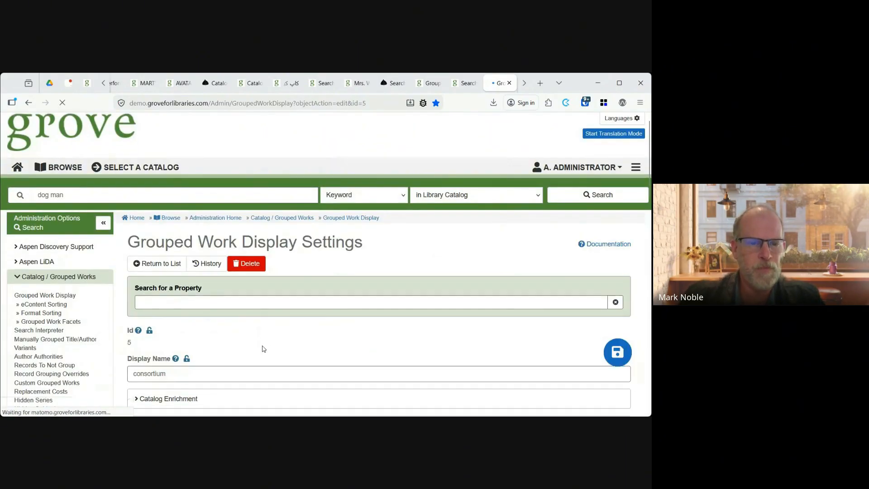
{"action": "scroll", "coordinate": [264, 348], "scroll_direction": "down", "scroll_amount": 6}
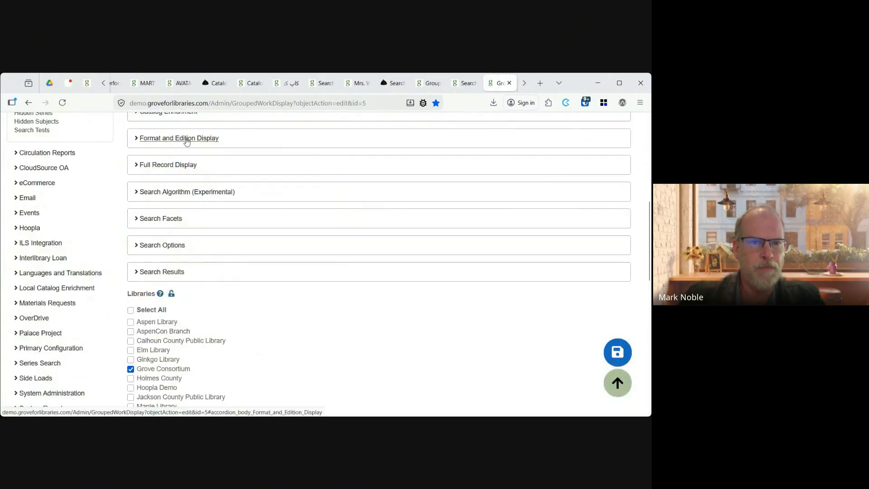
{"action": "left_click", "coordinate": [186, 138]}
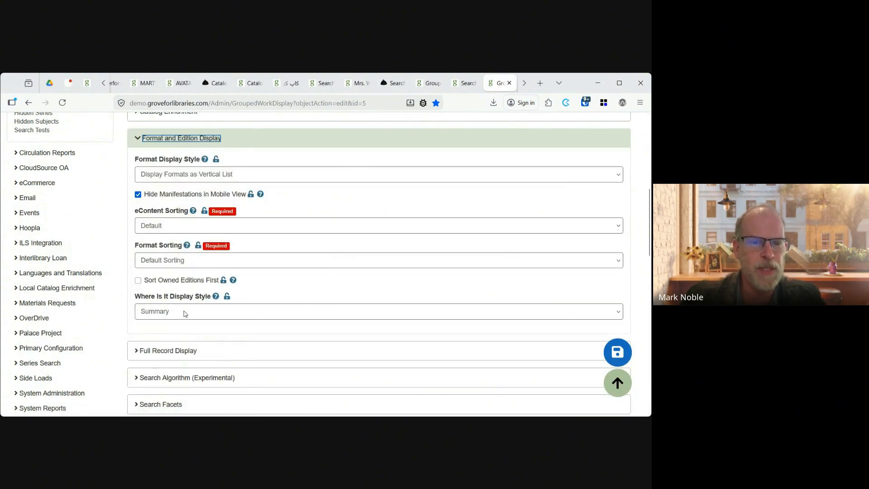
{"action": "left_click", "coordinate": [168, 313]}
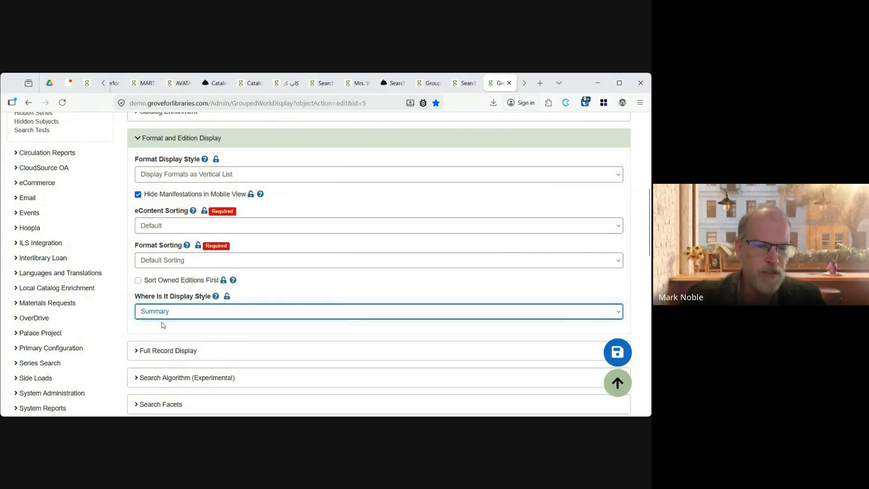
{"action": "left_click", "coordinate": [168, 343]}
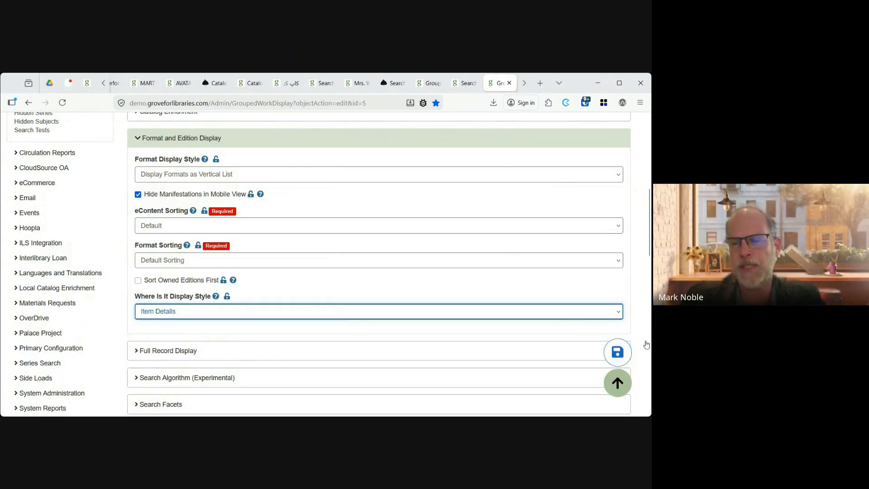
{"action": "left_click", "coordinate": [617, 352]}
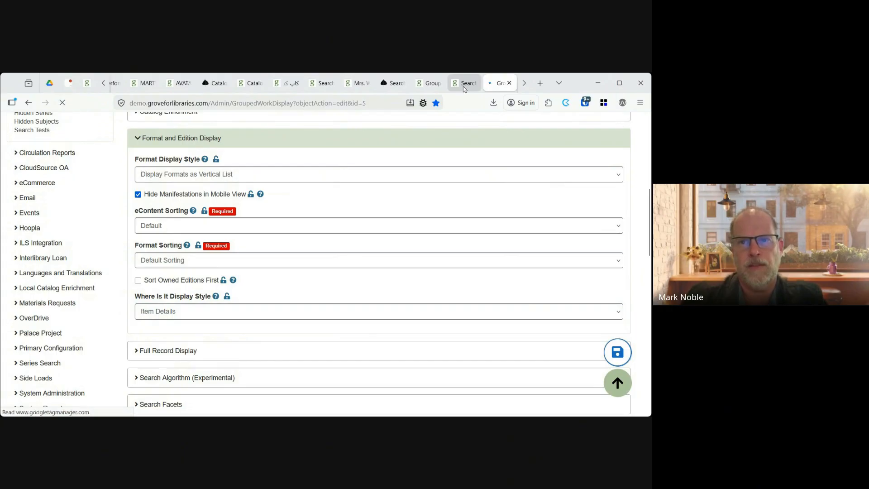
Switch back to the dog man results and check the Where is it? copy details for Dog Man: for whom the ball rolls.
{"action": "left_click", "coordinate": [463, 86]}
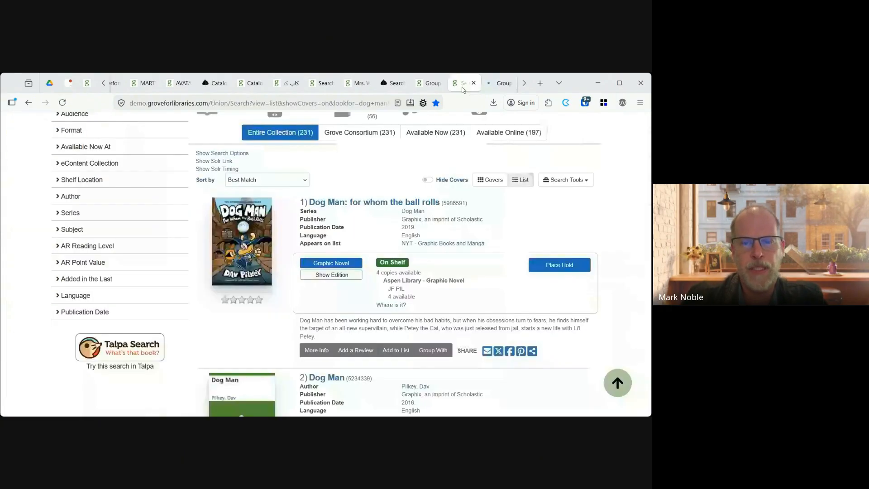
{"action": "left_click", "coordinate": [391, 305]}
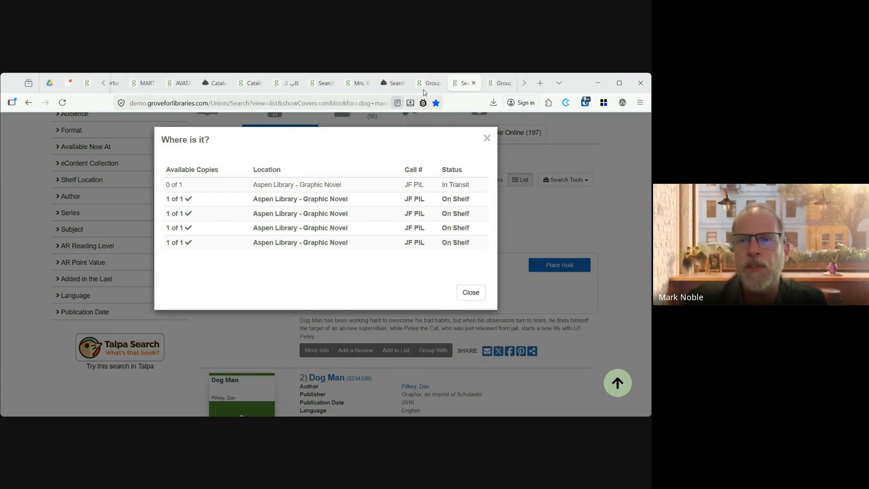
Switch to the Aspen Library Advanced Search page, expand the Optional Filters and examine the available filters.
{"action": "left_click", "coordinate": [524, 84]}
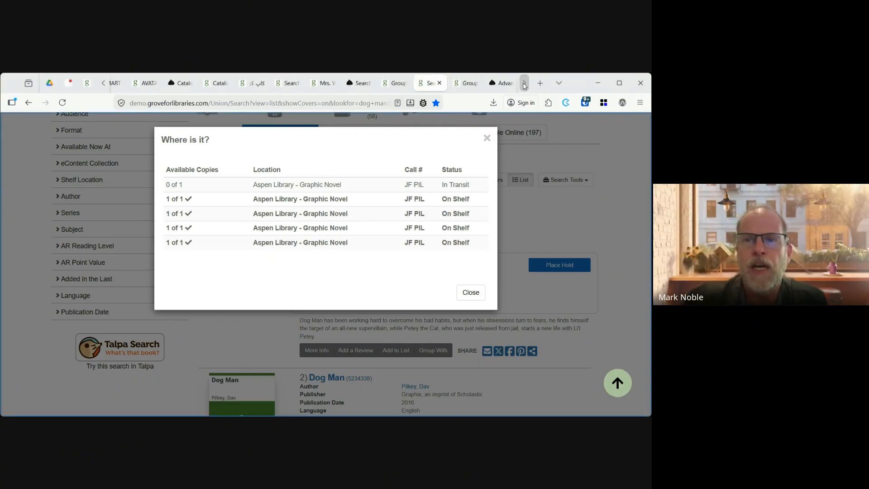
{"action": "left_click", "coordinate": [500, 84]}
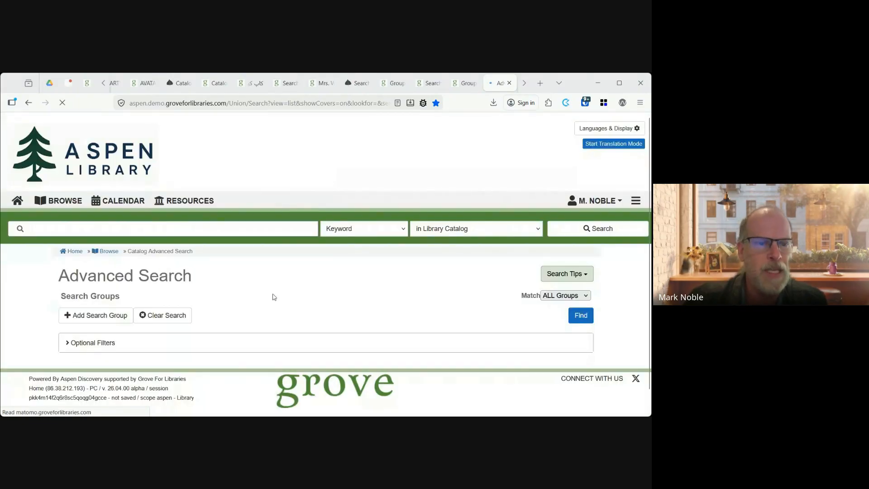
{"action": "left_click", "coordinate": [87, 364]}
{"action": "scroll", "coordinate": [194, 315], "scroll_direction": "down", "scroll_amount": 5}
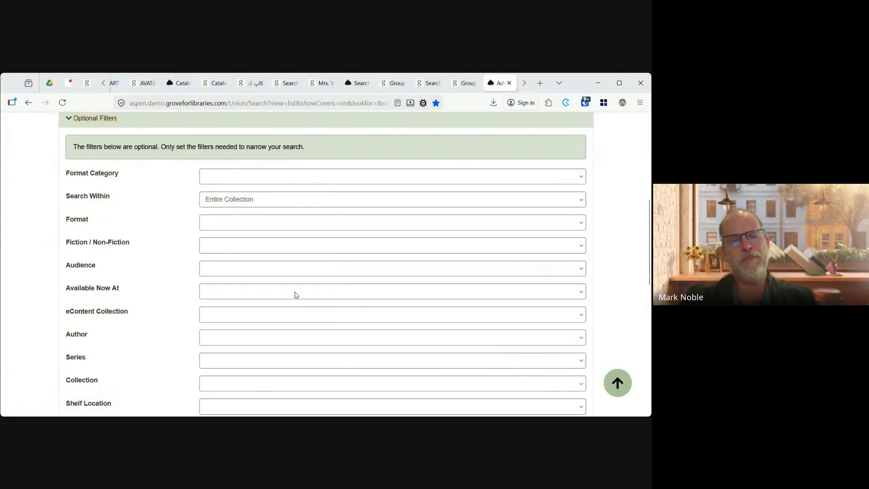
{"action": "scroll", "coordinate": [295, 293], "scroll_direction": "down", "scroll_amount": 5}
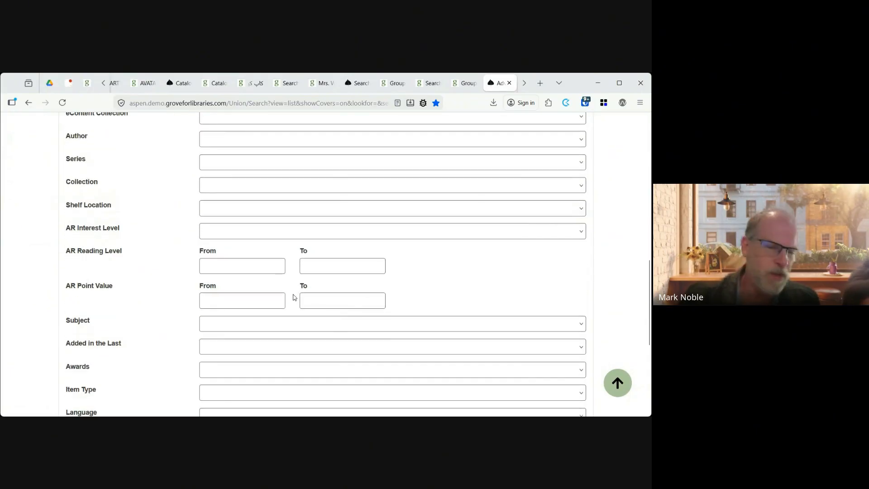
{"action": "scroll", "coordinate": [294, 294], "scroll_direction": "down", "scroll_amount": 5}
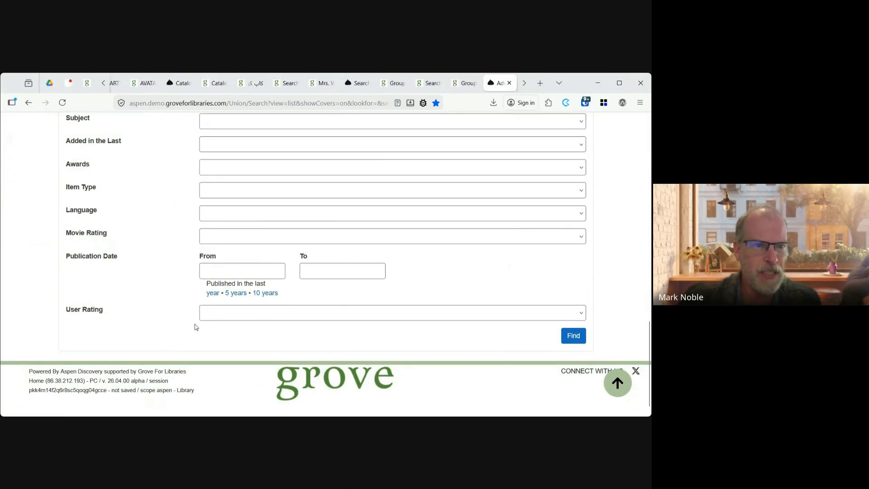
{"action": "scroll", "coordinate": [225, 258], "scroll_direction": "up", "scroll_amount": 3}
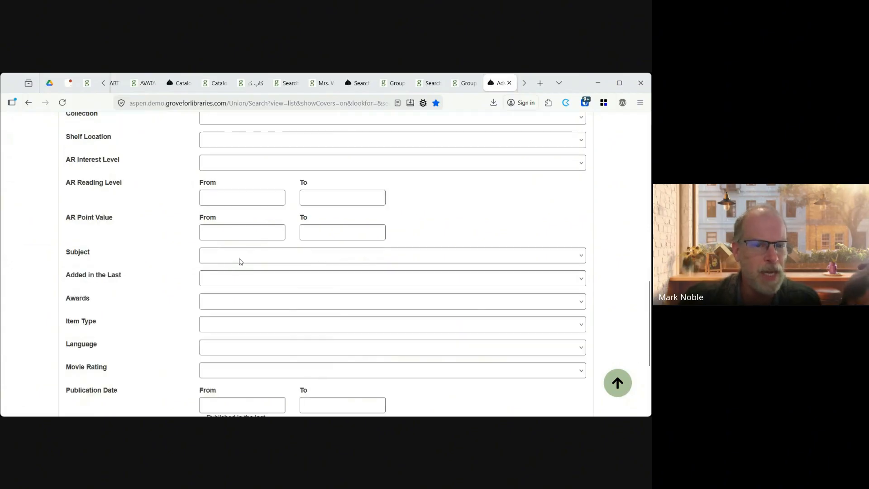
Open the full list of options for the Subject filter, search it for cat and look through the matching subjects.
{"action": "left_click", "coordinate": [284, 260]}
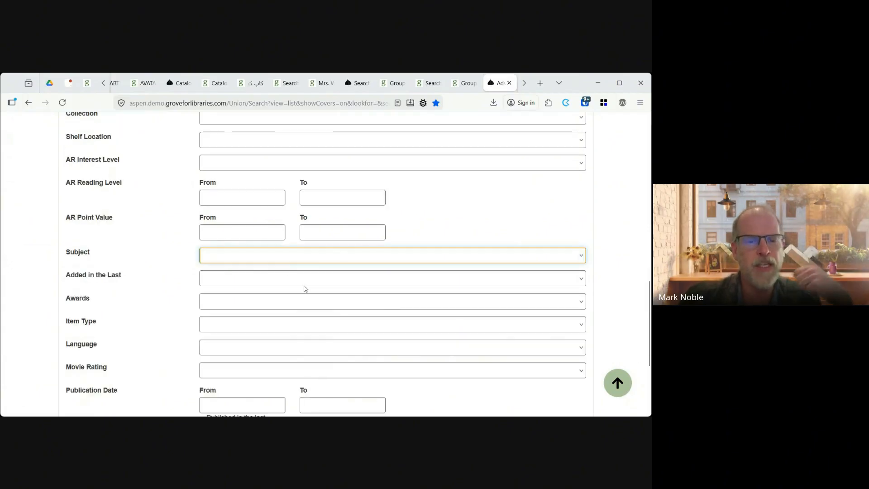
{"action": "left_click", "coordinate": [245, 332]}
{"action": "left_click", "coordinate": [262, 183]}
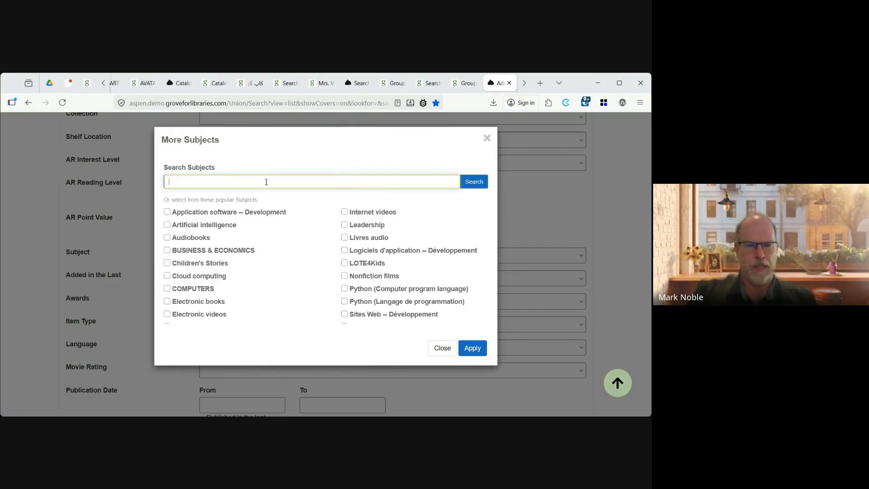
{"action": "type", "text": "cat"}
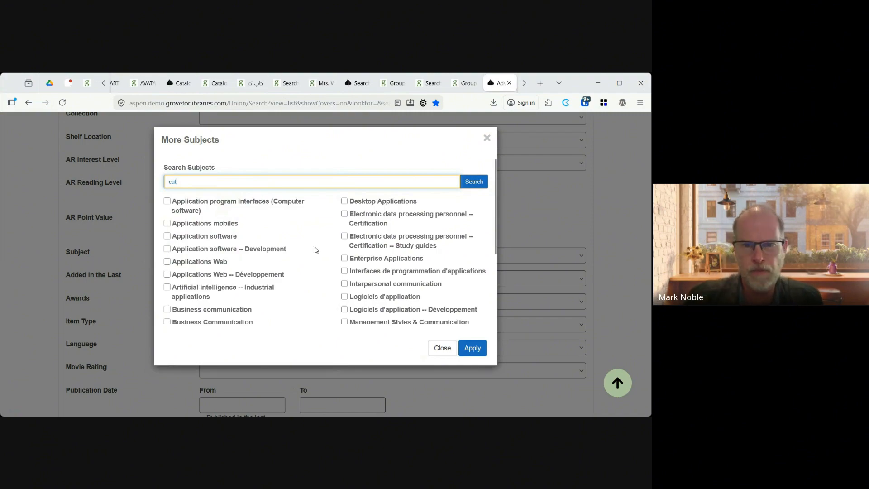
{"action": "scroll", "coordinate": [318, 252], "scroll_direction": "down", "scroll_amount": 2}
{"action": "scroll", "coordinate": [318, 252], "scroll_direction": "down", "scroll_amount": 2}
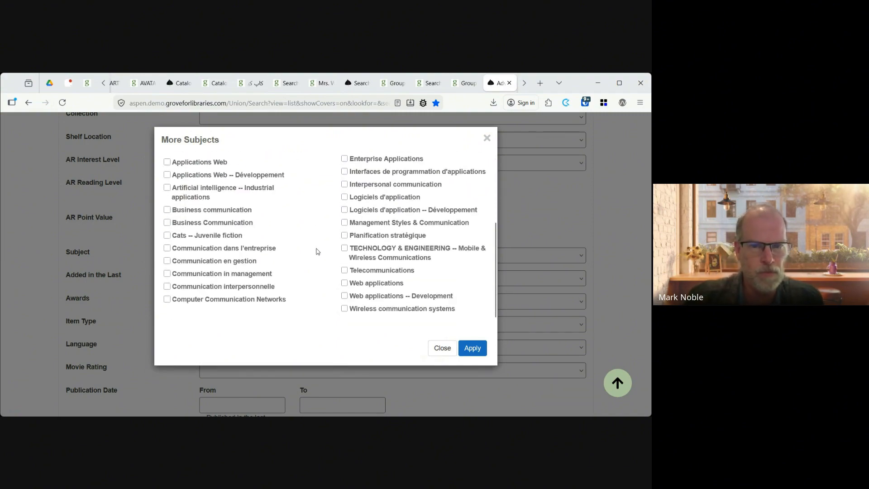
{"action": "scroll", "coordinate": [318, 253], "scroll_direction": "up", "scroll_amount": 4}
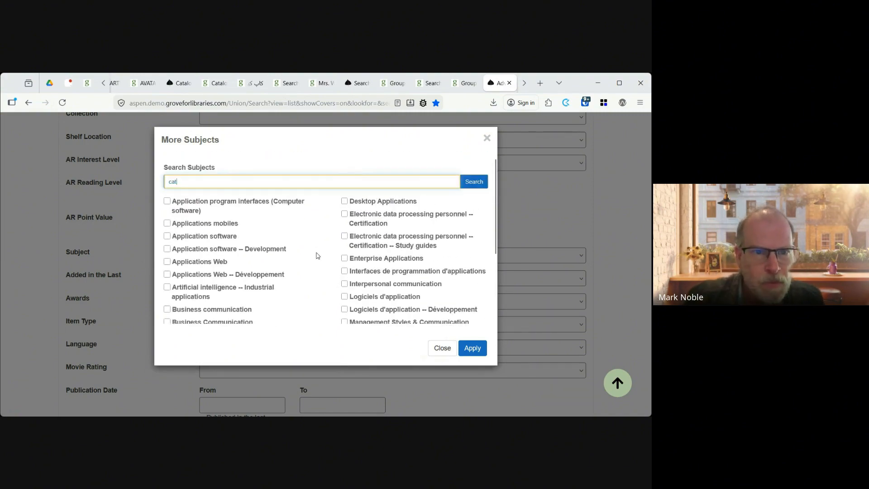
Run the subject search for cat again and look through the matching subjects.
{"action": "left_click", "coordinate": [474, 183]}
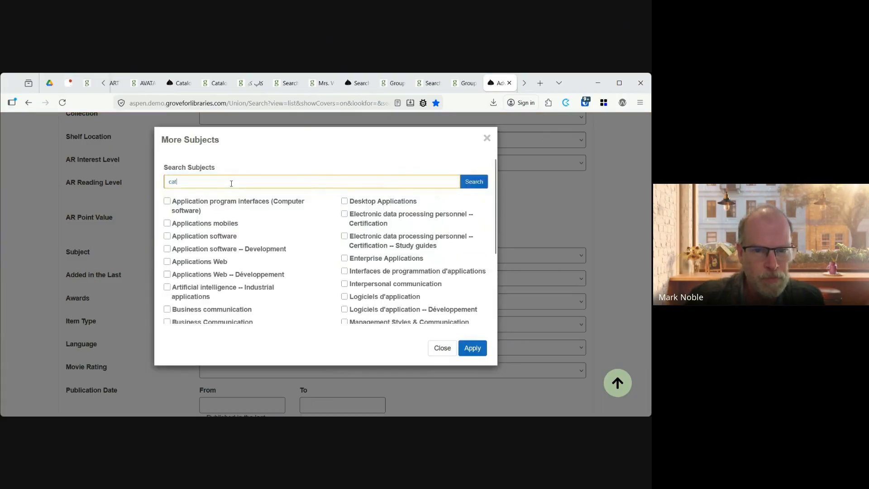
{"action": "scroll", "coordinate": [370, 308], "scroll_direction": "down", "scroll_amount": 4}
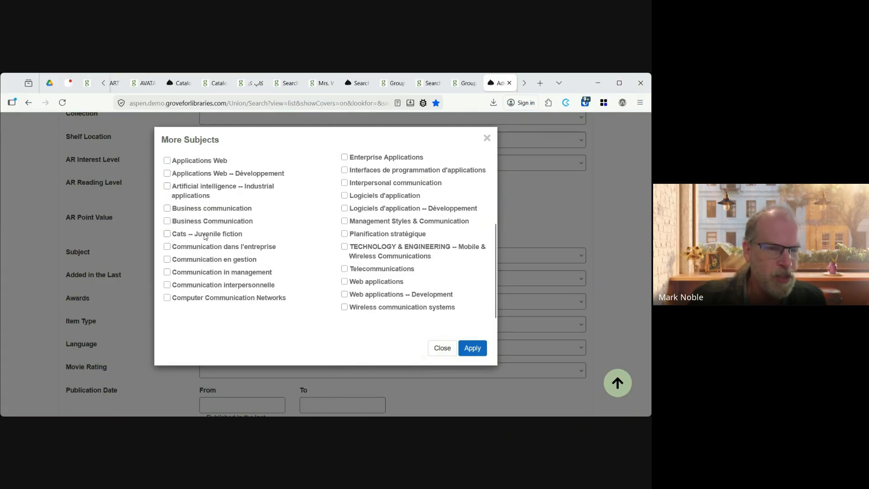
{"action": "scroll", "coordinate": [263, 243], "scroll_direction": "up", "scroll_amount": 3}
Search the subject list for fiction, select Dogs -- Fiction and apply it to the Subject filter.
{"action": "left_click_drag", "start_coordinate": [199, 182], "coordinate": [115, 183]}
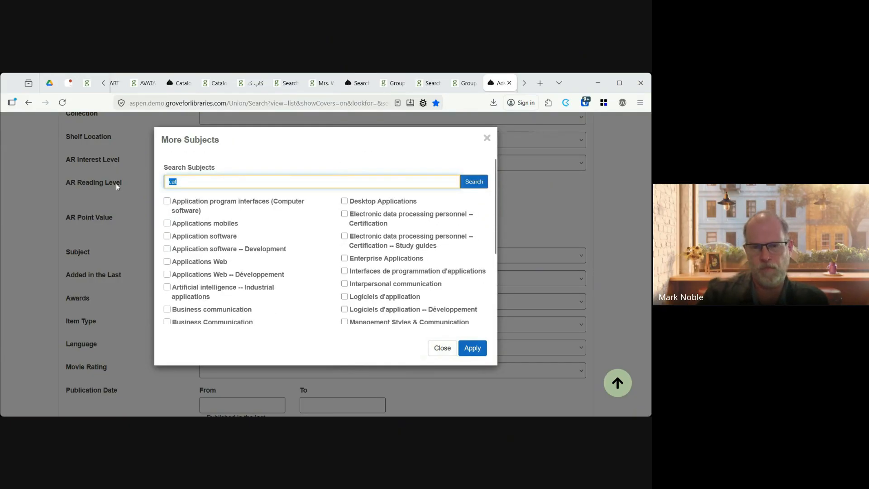
{"action": "type", "text": "fiction"}
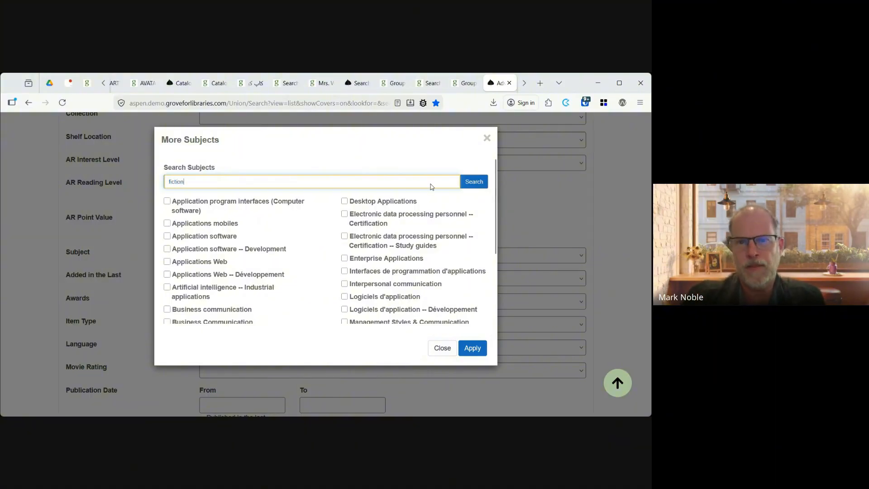
{"action": "left_click", "coordinate": [473, 181]}
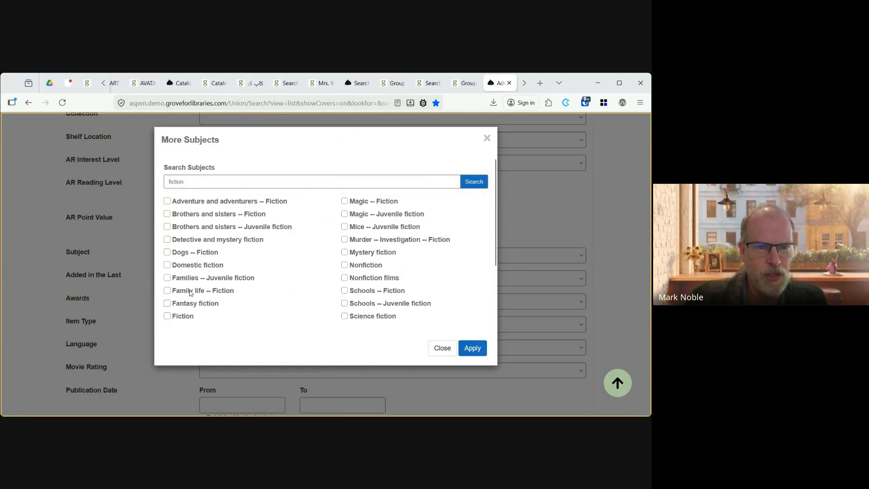
{"action": "left_click", "coordinate": [194, 253]}
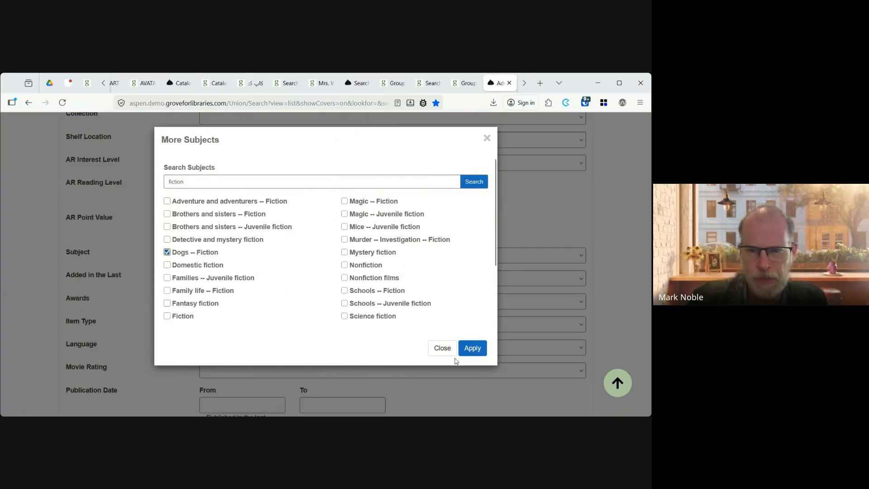
{"action": "left_click", "coordinate": [472, 349]}
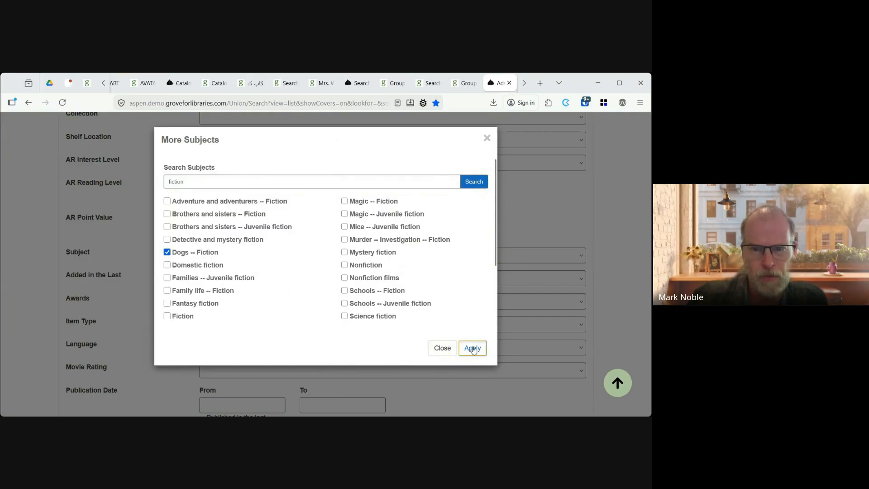
Review the remaining optional filters and run the advanced search with the Dogs -- Fiction subject.
{"action": "scroll", "coordinate": [405, 338], "scroll_direction": "down", "scroll_amount": 3}
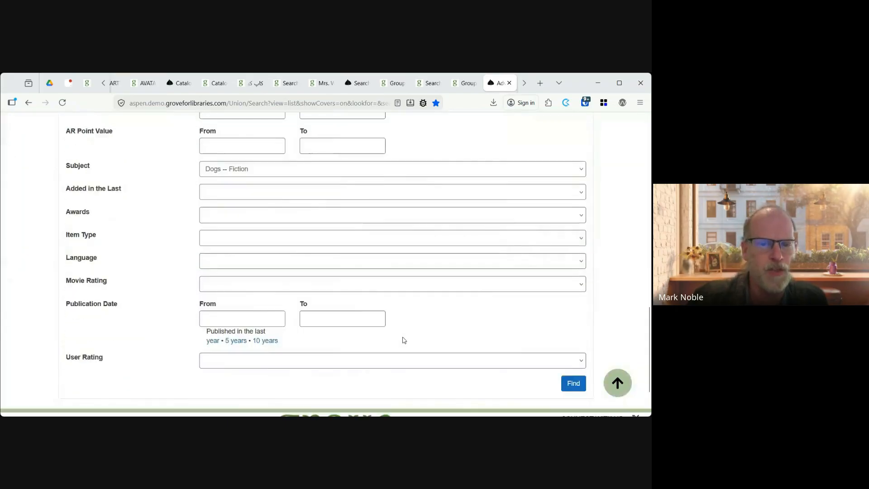
{"action": "scroll", "coordinate": [369, 334], "scroll_direction": "up", "scroll_amount": 1}
{"action": "scroll", "coordinate": [370, 334], "scroll_direction": "up", "scroll_amount": 1}
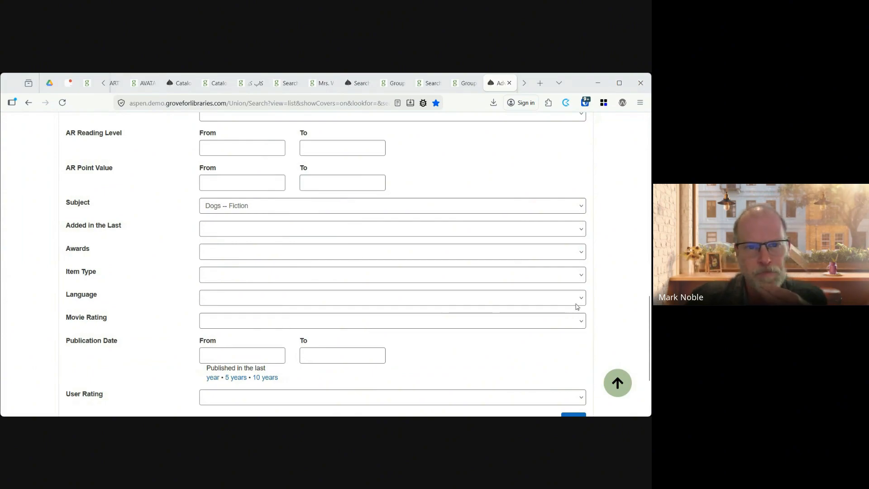
{"action": "scroll", "coordinate": [522, 324], "scroll_direction": "down", "scroll_amount": 2}
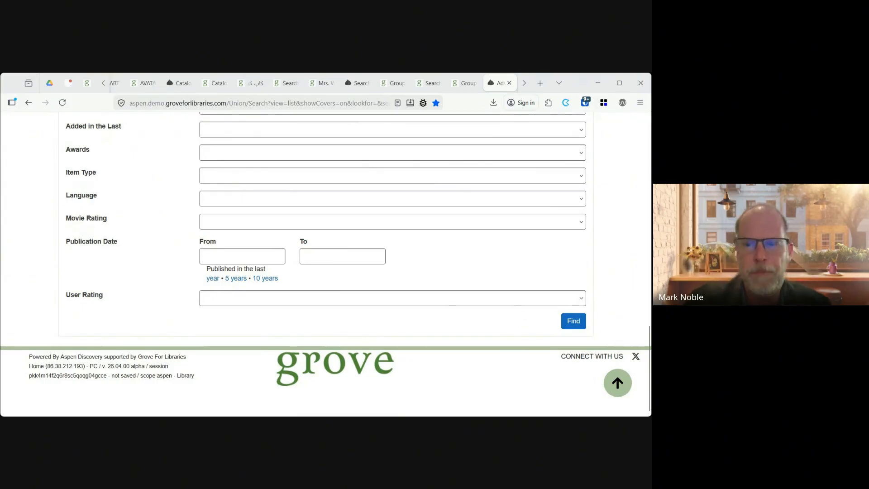
{"action": "left_click", "coordinate": [573, 324]}
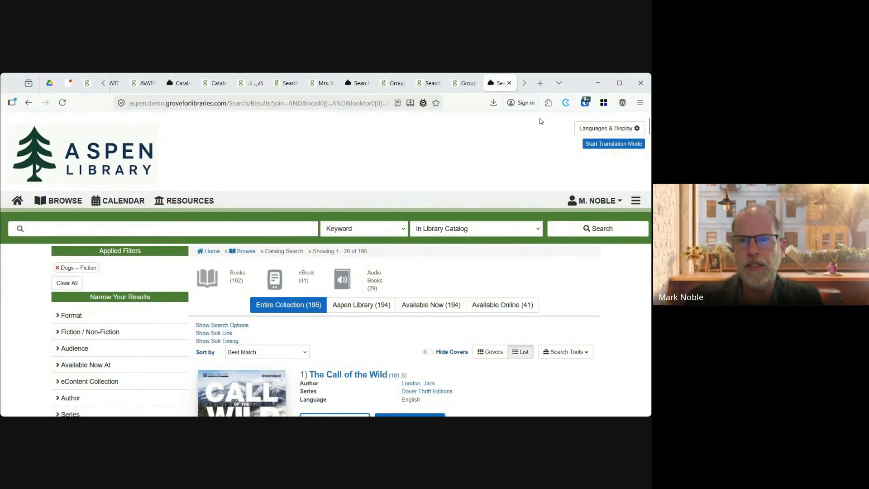
Switch to the catstronauts results and place a hold on CatStronauts: Mission Moon. Book 1 for pickup at Aspen Library.
{"action": "left_click", "coordinate": [523, 84]}
{"action": "left_click", "coordinate": [524, 84]}
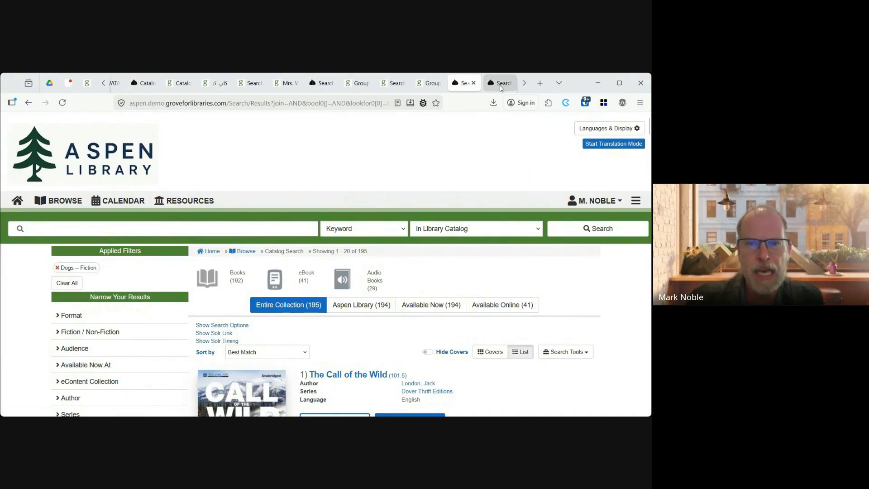
{"action": "left_click", "coordinate": [502, 84]}
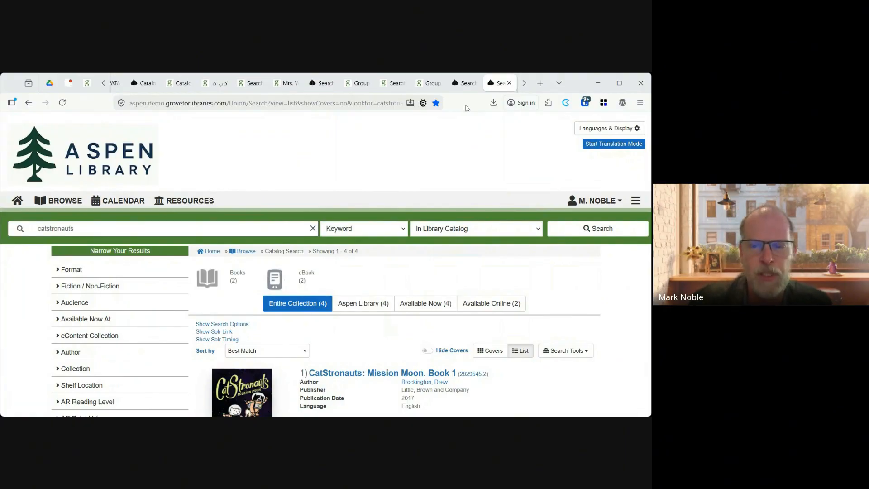
{"action": "scroll", "coordinate": [484, 207], "scroll_direction": "down", "scroll_amount": 3}
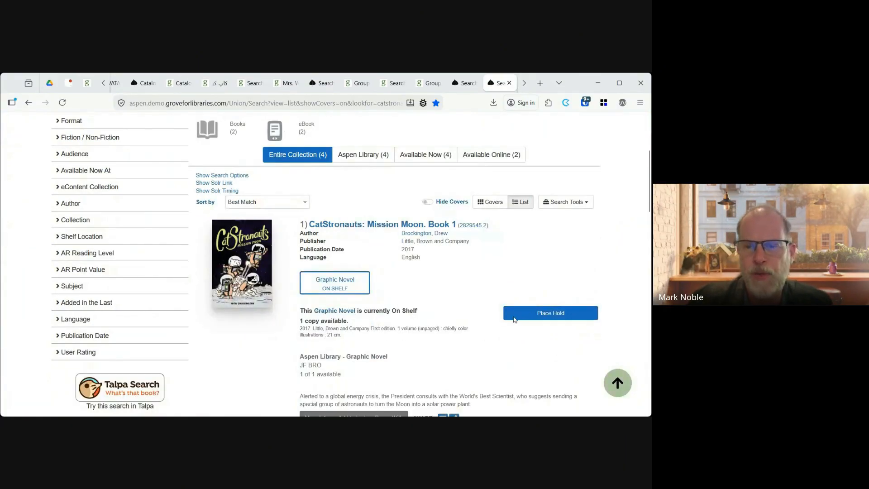
{"action": "left_click", "coordinate": [563, 312]}
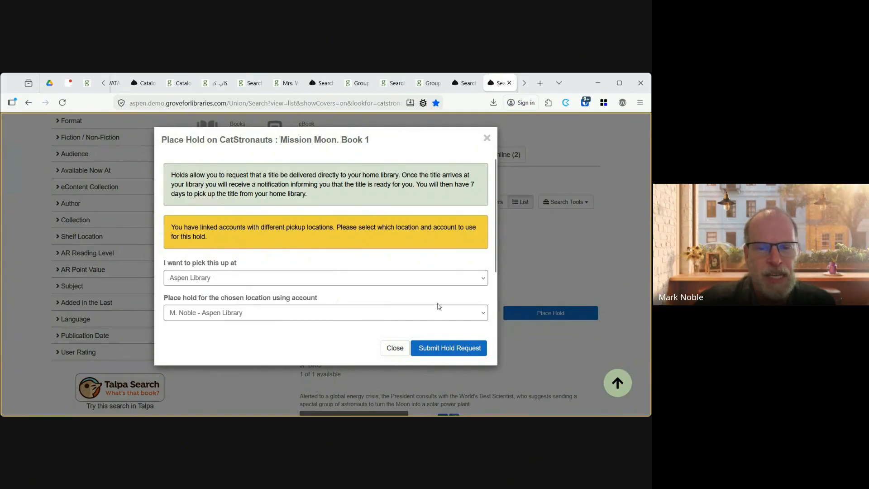
{"action": "scroll", "coordinate": [436, 304], "scroll_direction": "down", "scroll_amount": 2}
{"action": "left_click", "coordinate": [457, 352]}
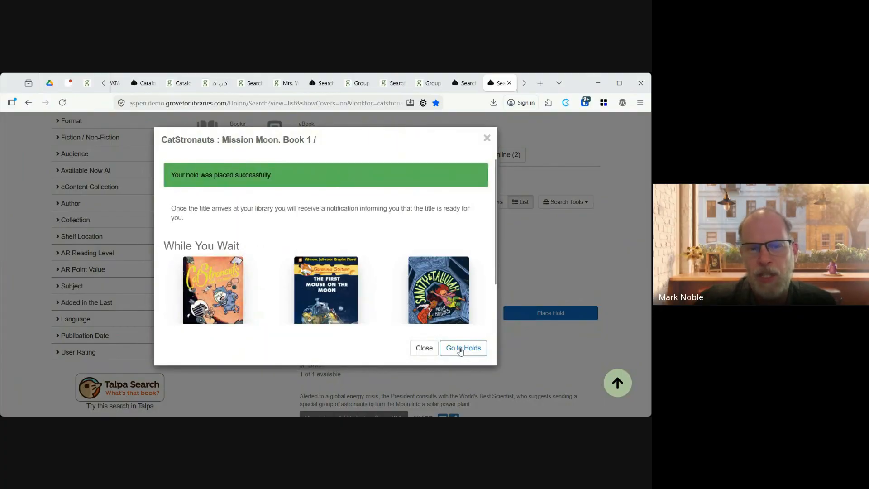
Open the Titles On Hold page and check the entry for CatStronauts: Mission Moon. Book 1.
{"action": "left_click", "coordinate": [461, 348]}
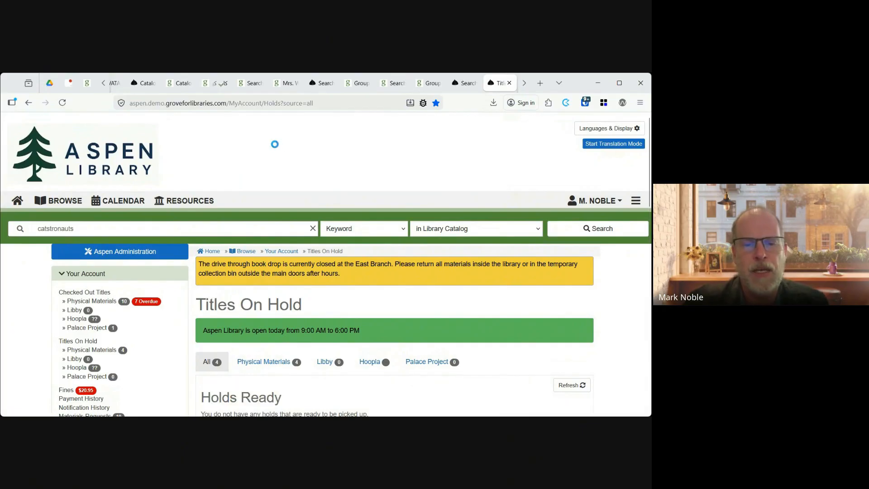
{"action": "scroll", "coordinate": [397, 316], "scroll_direction": "down", "scroll_amount": 10}
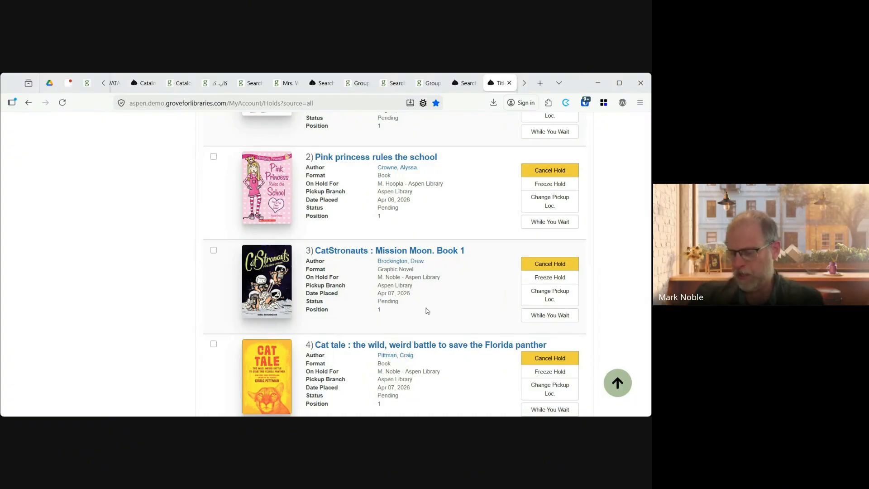
Switch to the Search Interpreter settings page and examine the Trigger Series Search option under Additional Settings.
{"action": "left_click", "coordinate": [523, 83]}
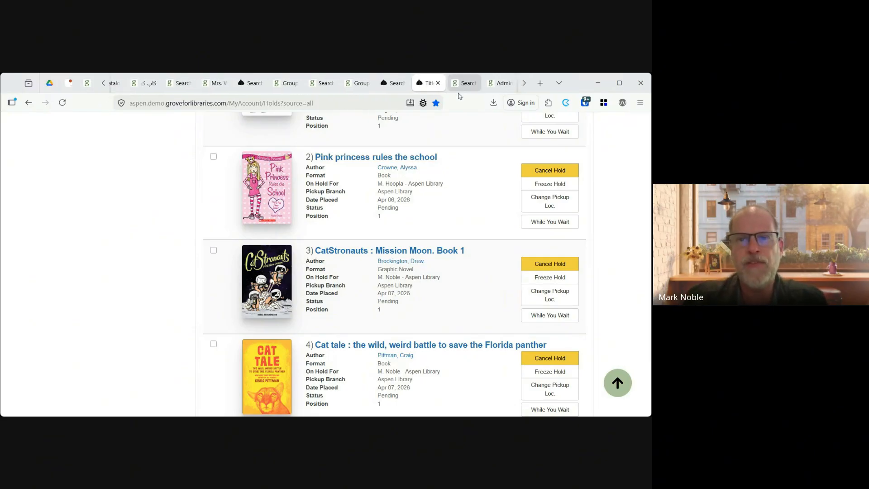
{"action": "left_click", "coordinate": [462, 84]}
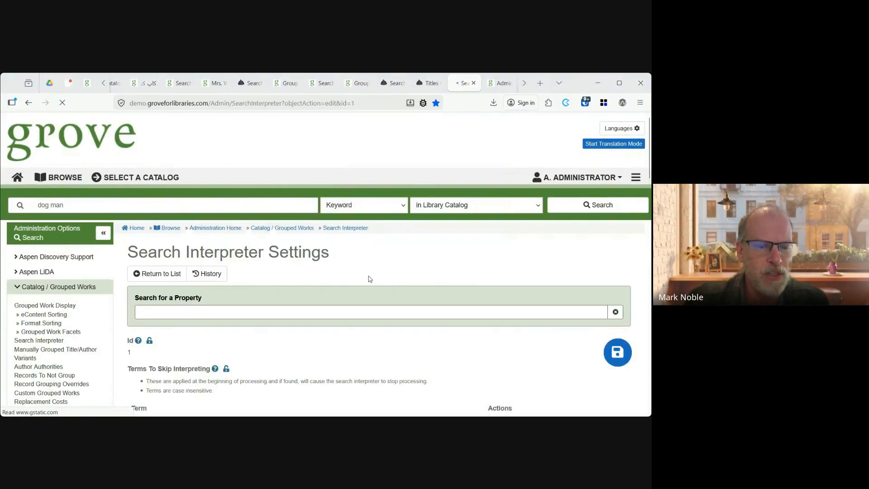
{"action": "scroll", "coordinate": [369, 278], "scroll_direction": "down", "scroll_amount": 6}
{"action": "scroll", "coordinate": [369, 277], "scroll_direction": "down", "scroll_amount": 15}
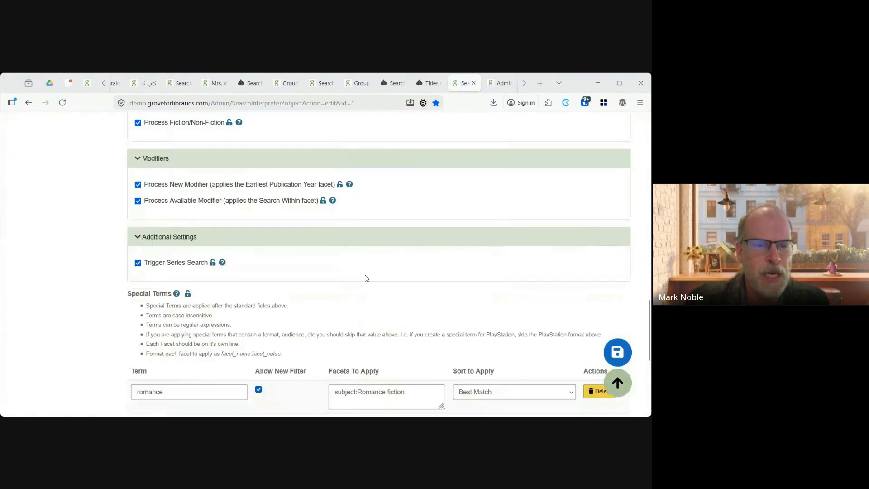
{"action": "mouse_move", "coordinate": [222, 263]}
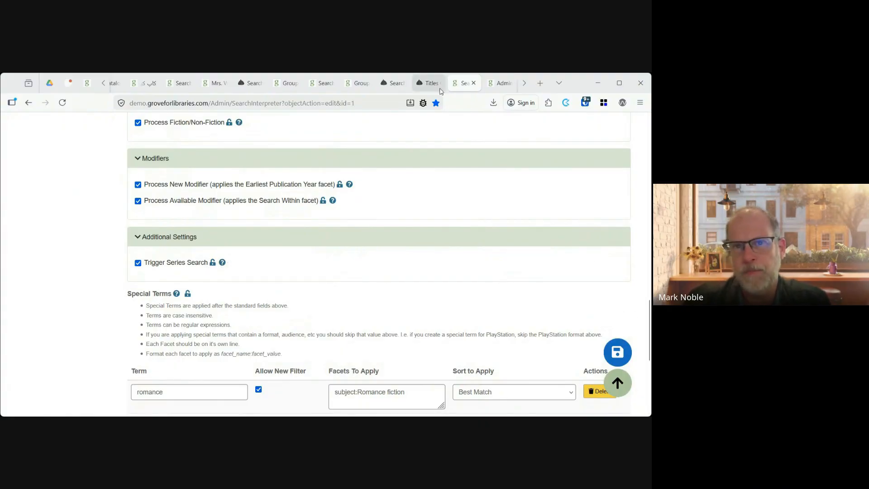
Return to the Aspen Library holds page and search the library catalog for cat series.
{"action": "left_click", "coordinate": [434, 84]}
{"action": "scroll", "coordinate": [147, 251], "scroll_direction": "up", "scroll_amount": 10}
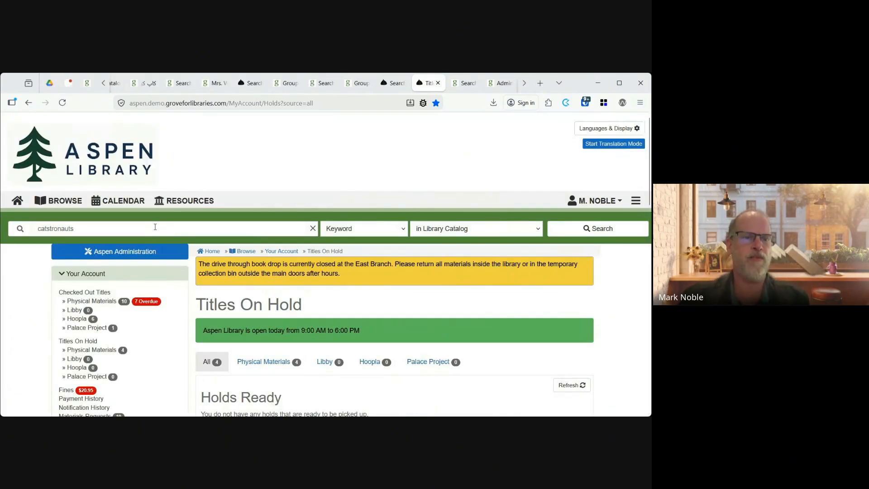
{"action": "double_click", "coordinate": [155, 227]}
{"action": "type", "text": "cat series"}
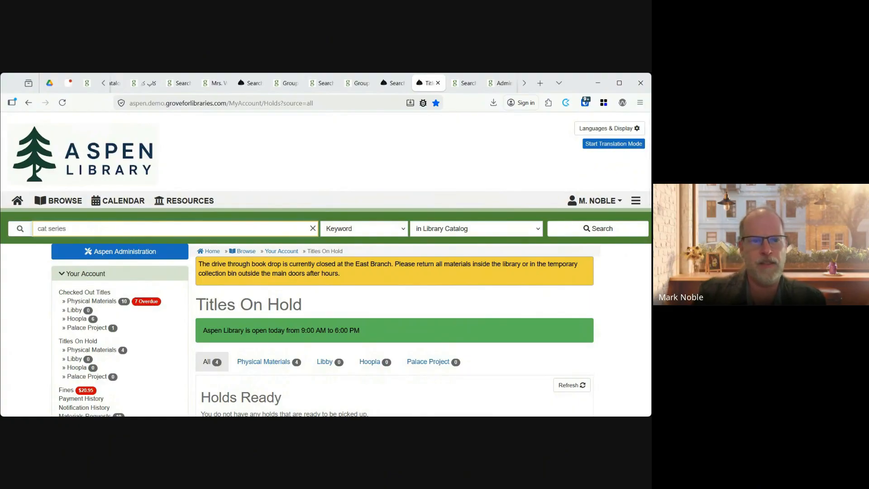
{"action": "key", "text": "Return"}
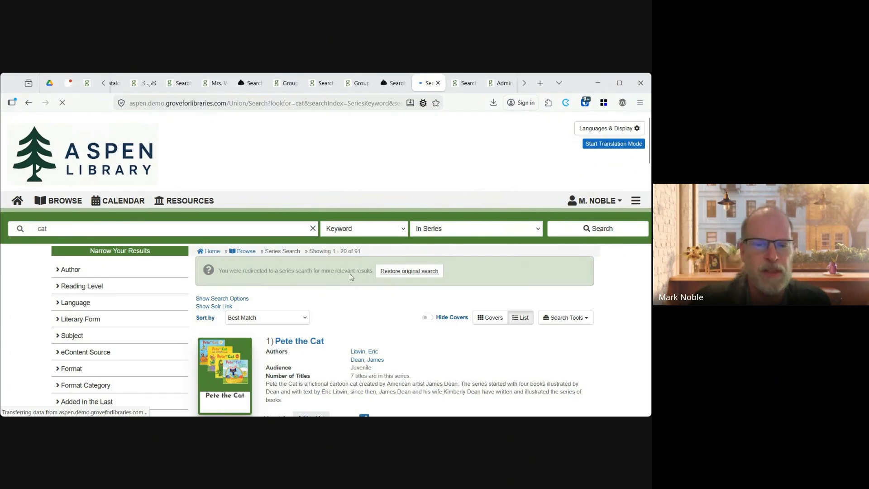
Look through the series search results for cat.
{"action": "scroll", "coordinate": [491, 274], "scroll_direction": "down", "scroll_amount": 3}
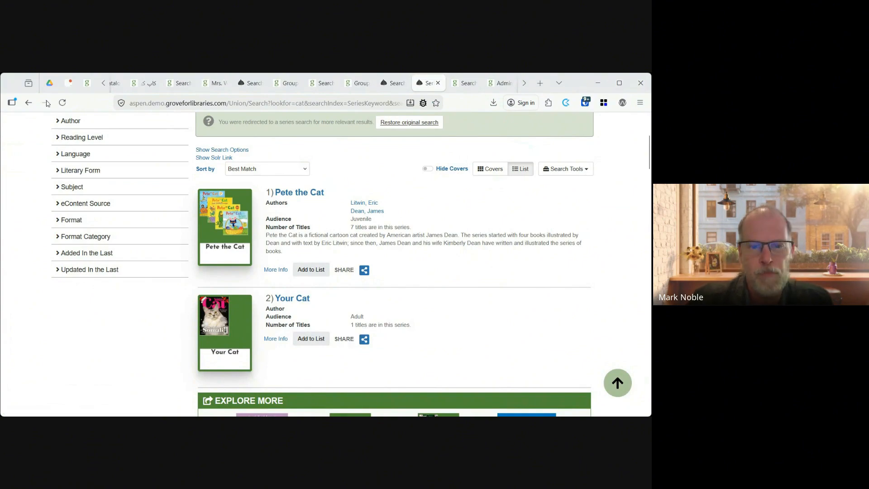
{"action": "scroll", "coordinate": [409, 230], "scroll_direction": "down", "scroll_amount": 10}
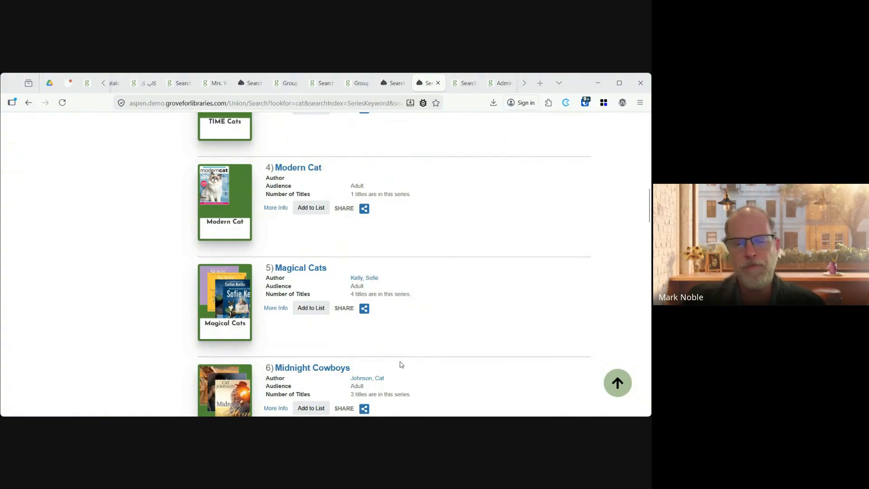
{"action": "scroll", "coordinate": [401, 365], "scroll_direction": "down", "scroll_amount": 3}
{"action": "scroll", "coordinate": [401, 364], "scroll_direction": "up", "scroll_amount": 15}
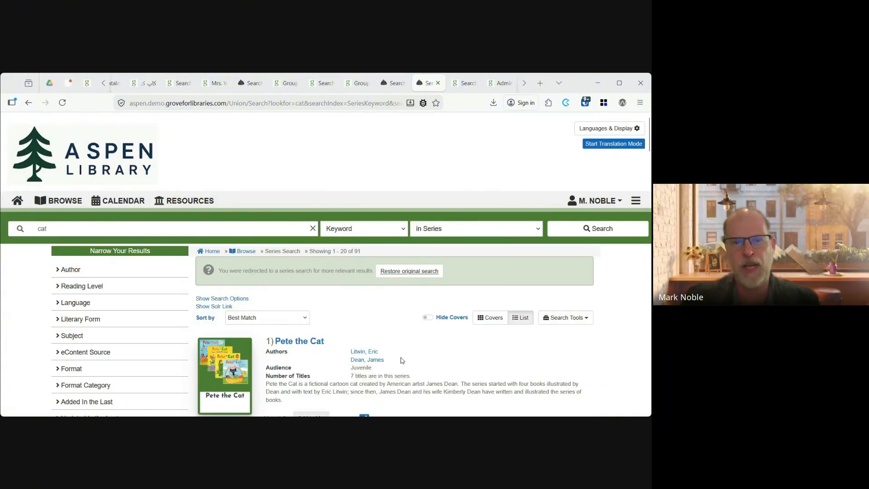
Restore the original cat series search and look through the library catalog results.
{"action": "left_click", "coordinate": [430, 275]}
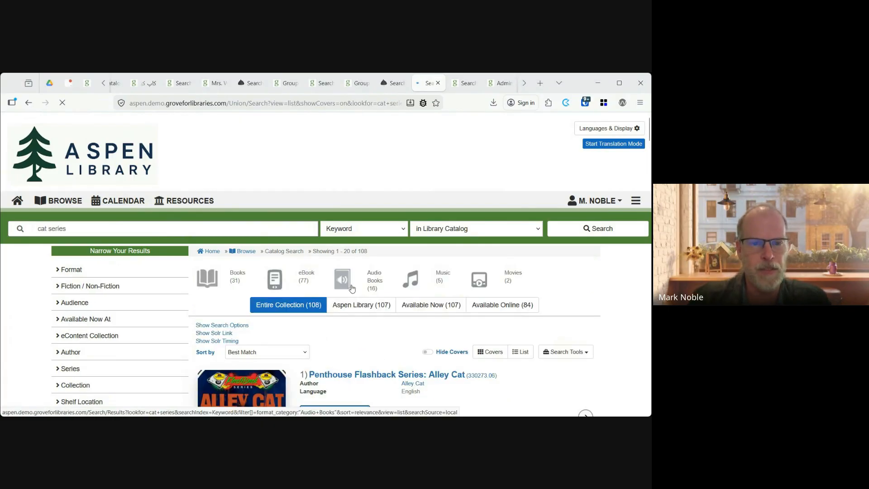
{"action": "scroll", "coordinate": [467, 293], "scroll_direction": "down", "scroll_amount": 2}
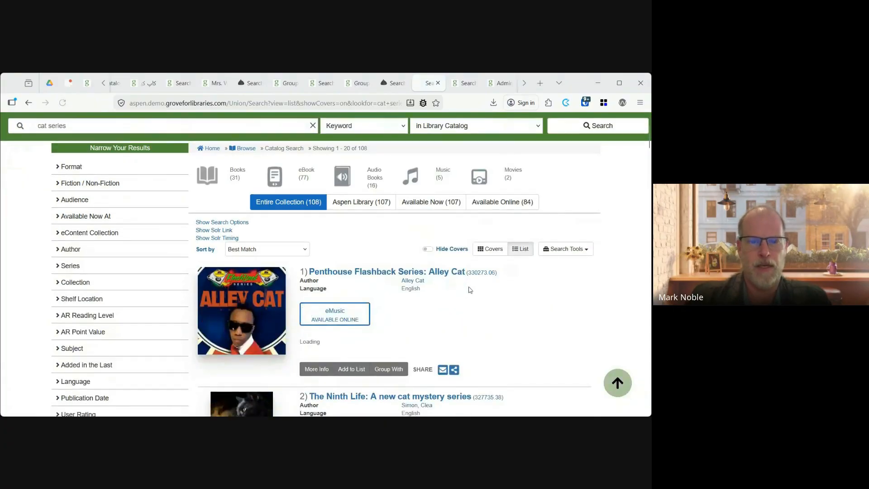
{"action": "scroll", "coordinate": [468, 289], "scroll_direction": "down", "scroll_amount": 4}
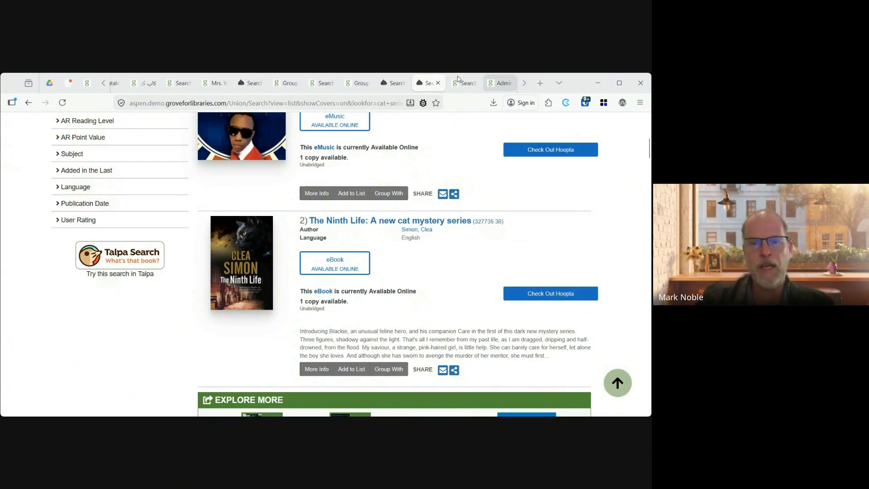
{"action": "scroll", "coordinate": [475, 229], "scroll_direction": "down", "scroll_amount": 3}
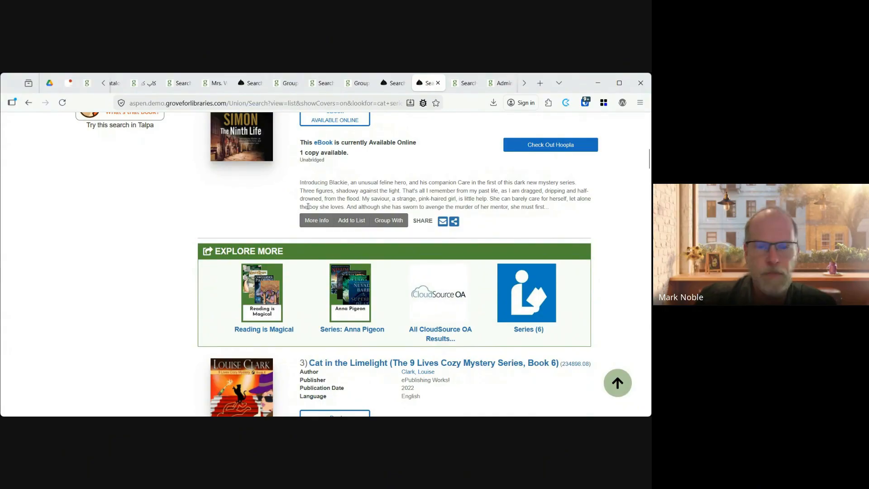
{"action": "scroll", "coordinate": [322, 237], "scroll_direction": "down", "scroll_amount": 6}
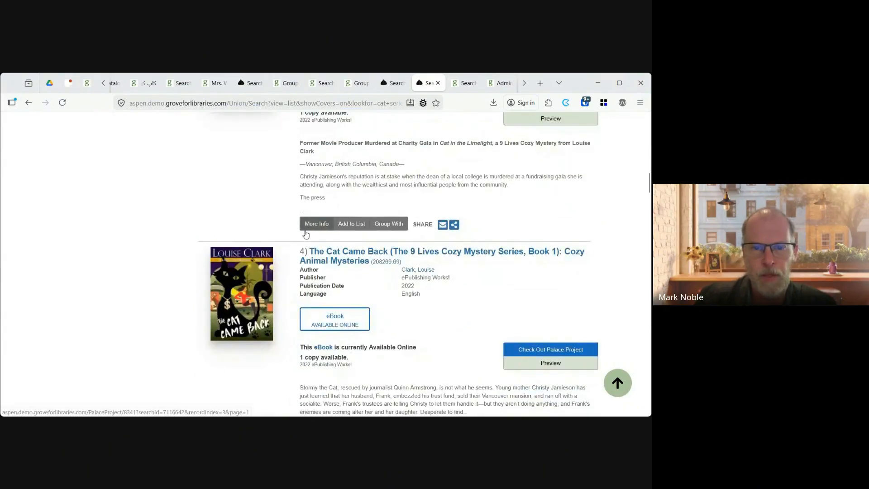
{"action": "scroll", "coordinate": [309, 233], "scroll_direction": "up", "scroll_amount": 10}
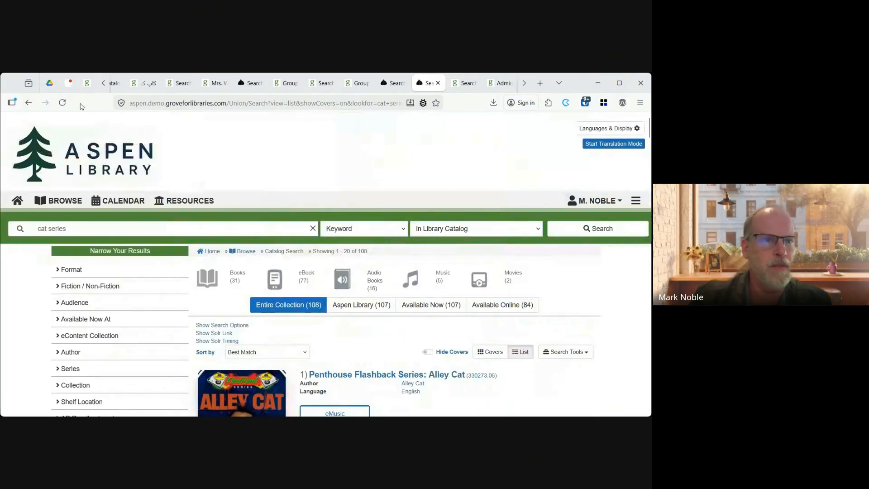
Search the library catalog for dog man by keyword.
{"action": "left_click", "coordinate": [226, 228]}
{"action": "type", "text": "dogman"}
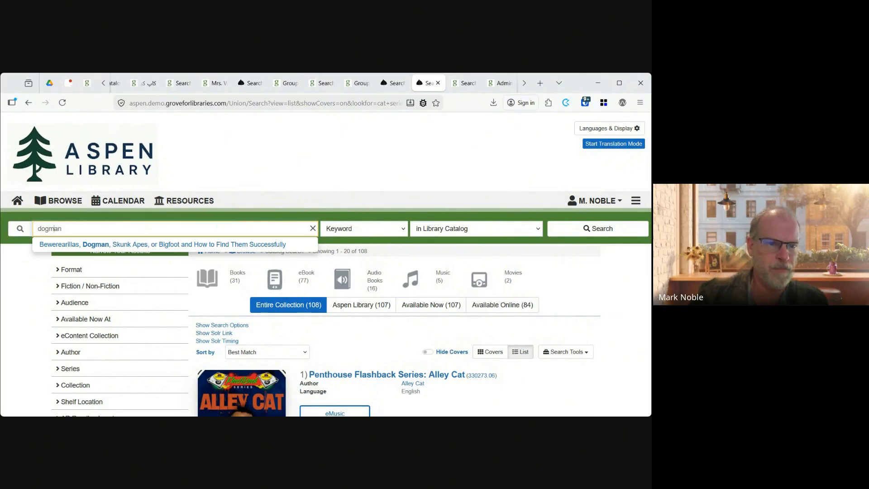
{"action": "key", "text": "Return"}
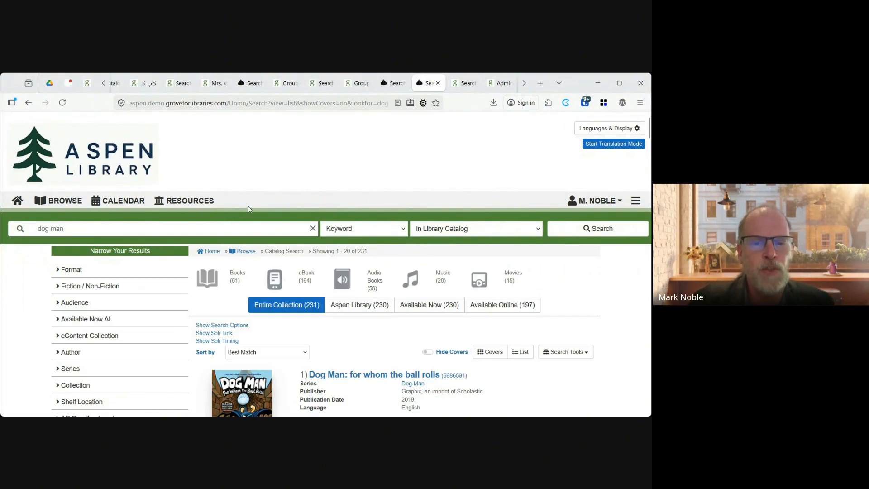
{"action": "scroll", "coordinate": [379, 302], "scroll_direction": "down", "scroll_amount": 2}
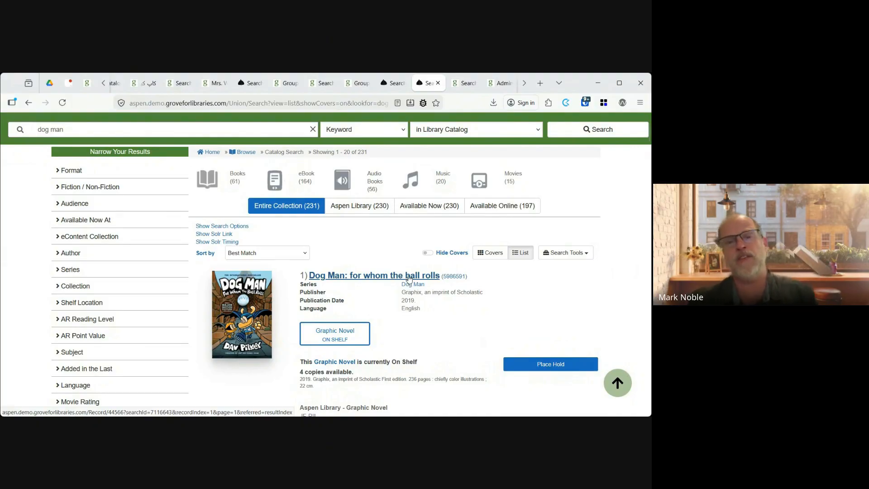
Open the Dog Man: for whom the ball rolls record and browse the titles under Also in this Series.
{"action": "left_click", "coordinate": [408, 277]}
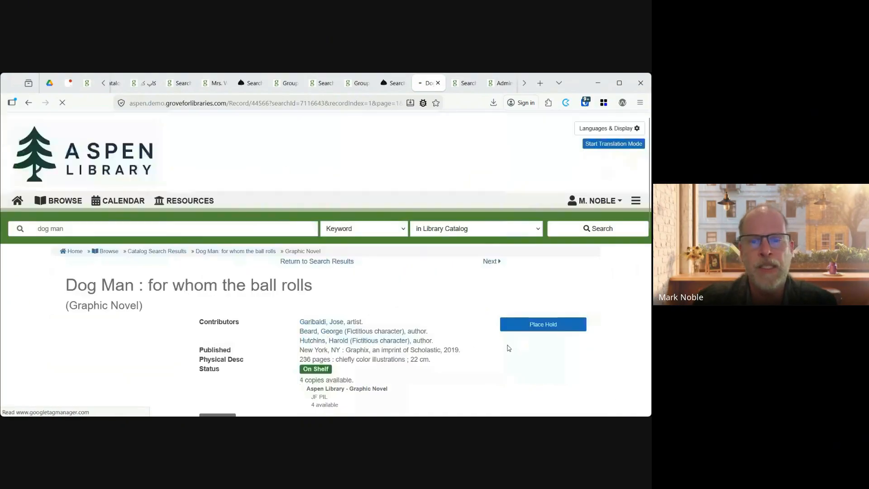
{"action": "scroll", "coordinate": [452, 331], "scroll_direction": "down", "scroll_amount": 4}
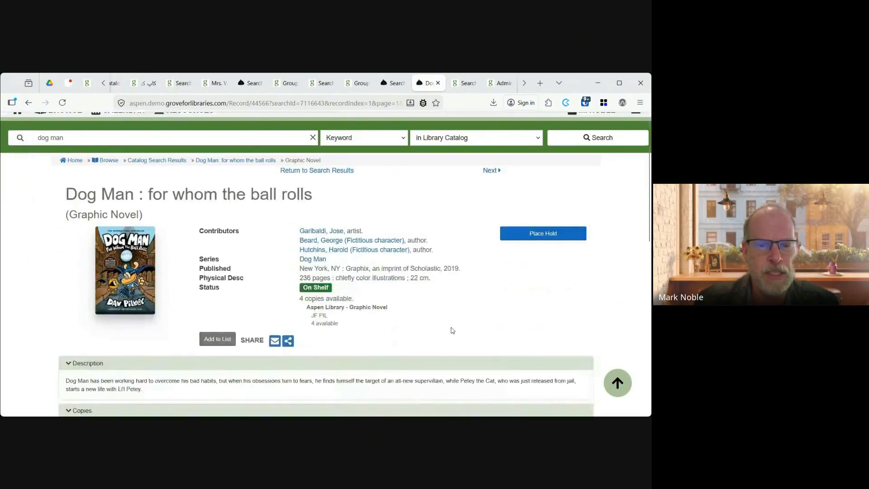
{"action": "scroll", "coordinate": [452, 329], "scroll_direction": "down", "scroll_amount": 5}
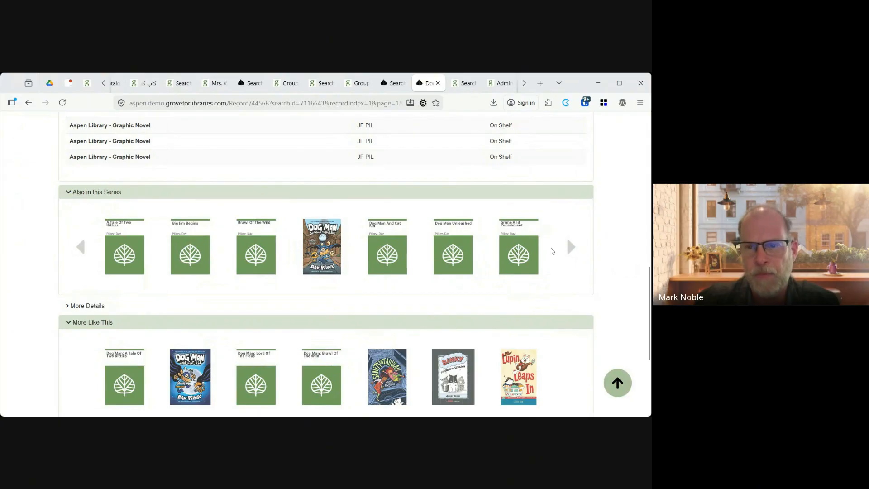
{"action": "left_click", "coordinate": [571, 247]}
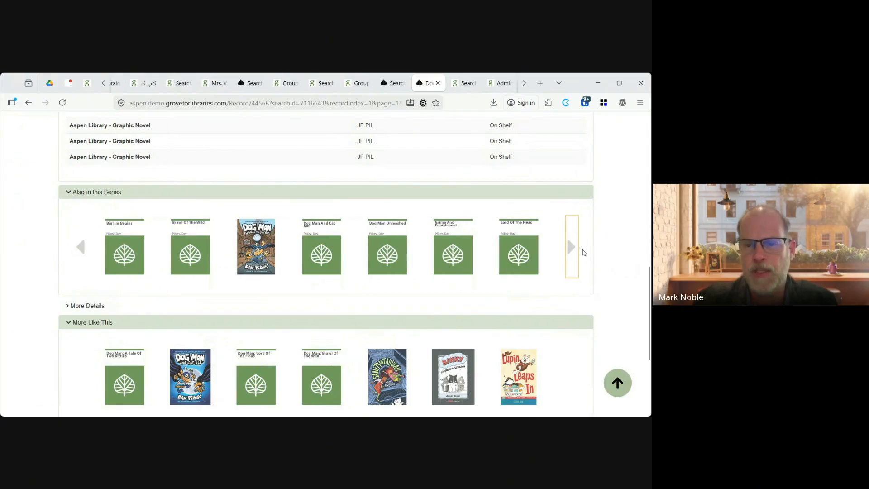
{"action": "left_click", "coordinate": [574, 252]}
{"action": "left_click", "coordinate": [573, 253]}
{"action": "left_click", "coordinate": [573, 252]}
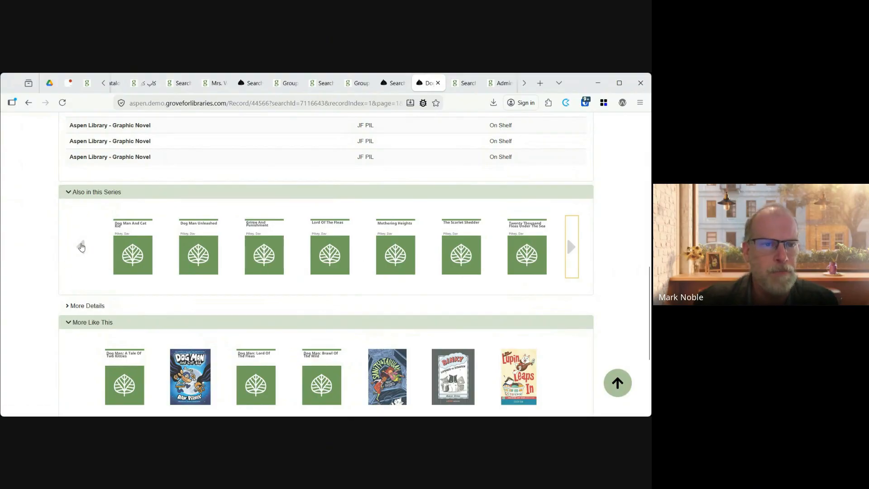
{"action": "left_click", "coordinate": [82, 247]}
{"action": "left_click", "coordinate": [82, 247]}
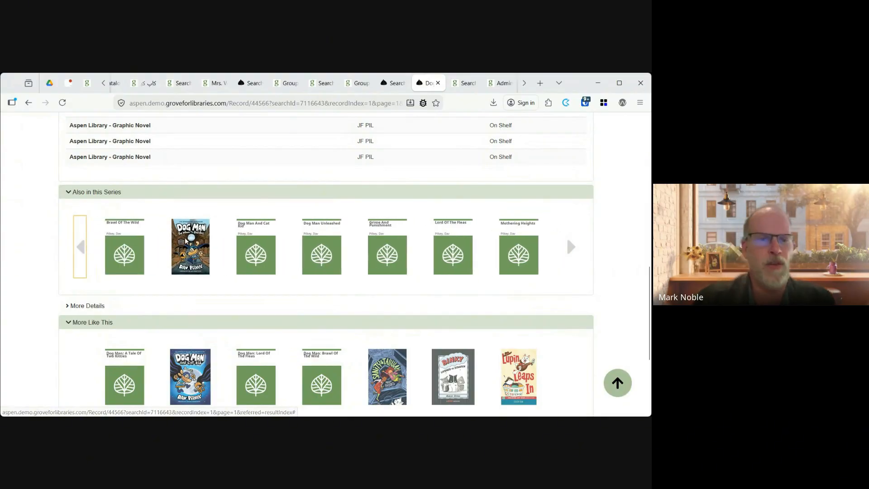
Open the Dog Man series page from the record and look through its details and listed titles.
{"action": "scroll", "coordinate": [186, 241], "scroll_direction": "up", "scroll_amount": 5}
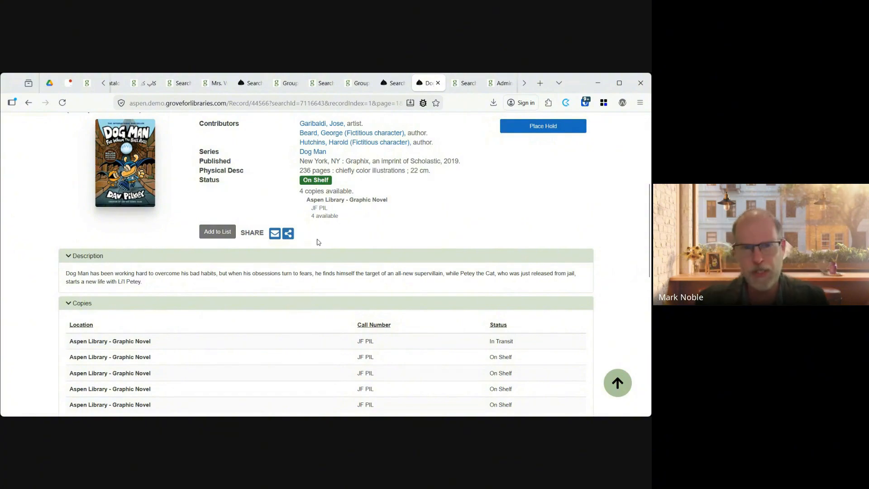
{"action": "scroll", "coordinate": [317, 152], "scroll_direction": "up", "scroll_amount": 1}
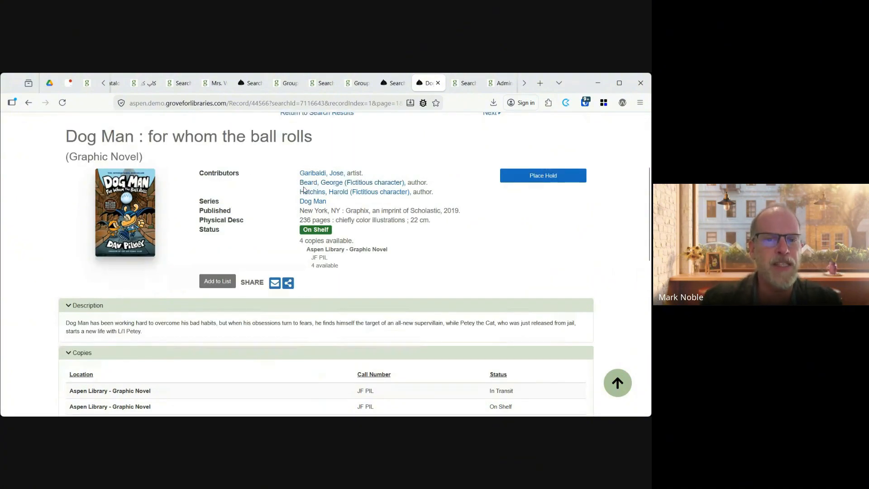
{"action": "left_click", "coordinate": [319, 202]}
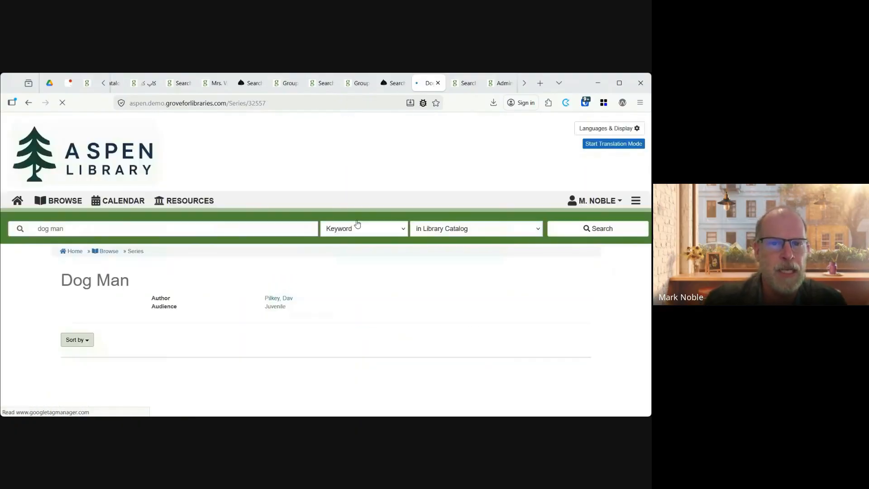
{"action": "scroll", "coordinate": [357, 225], "scroll_direction": "down", "scroll_amount": 7}
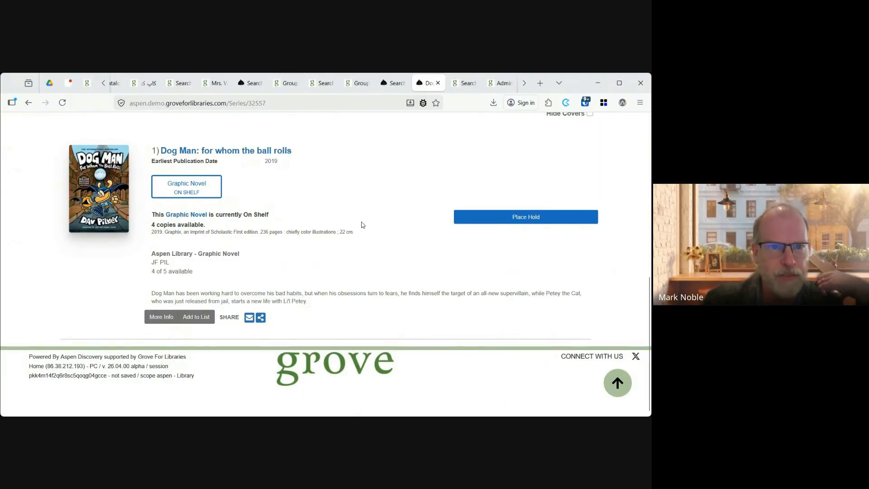
{"action": "scroll", "coordinate": [377, 237], "scroll_direction": "up", "scroll_amount": 7}
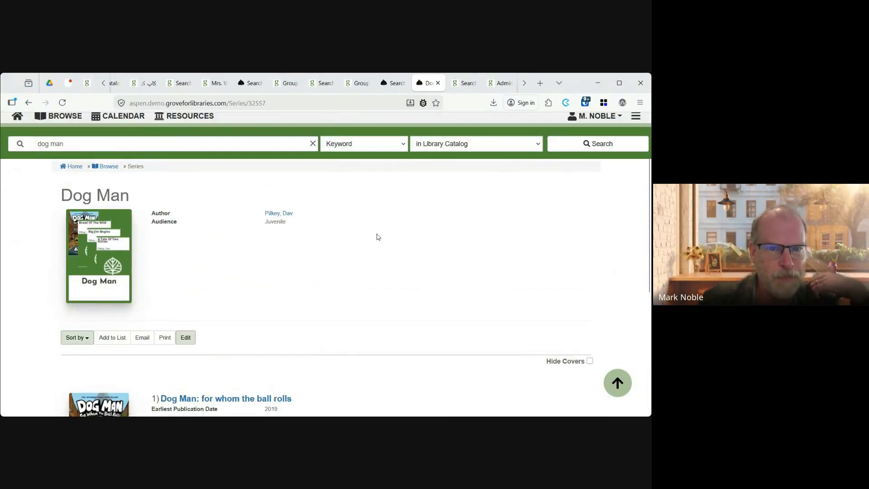
{"action": "scroll", "coordinate": [377, 237], "scroll_direction": "down", "scroll_amount": 3}
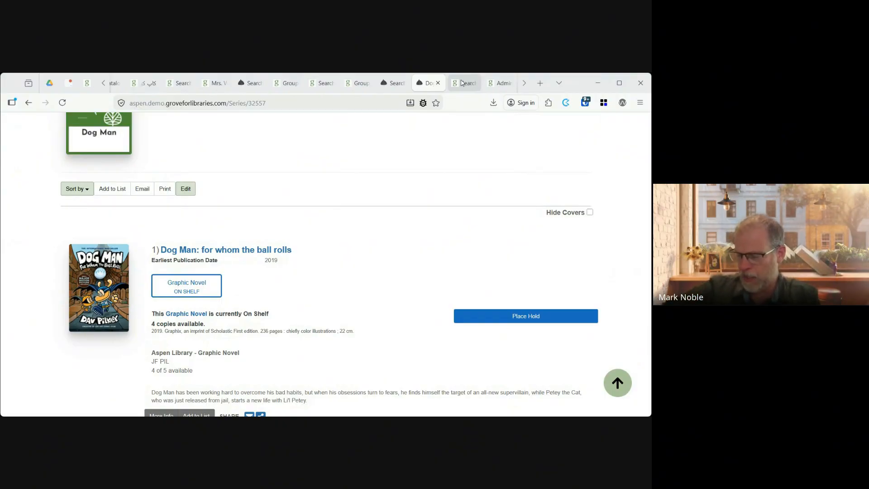
Switch to the Administer Series page and sort the series by Number of Titles Descending.
{"action": "left_click", "coordinate": [501, 82]}
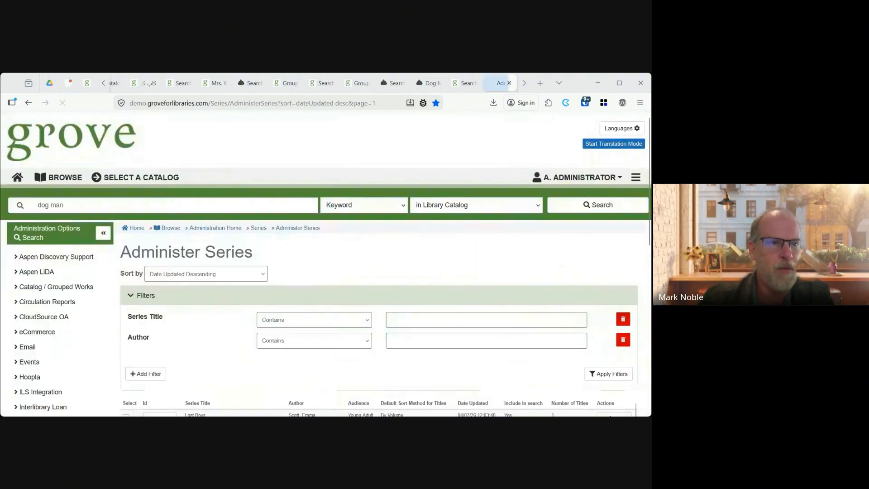
{"action": "scroll", "coordinate": [56, 118], "scroll_direction": "down", "scroll_amount": 2}
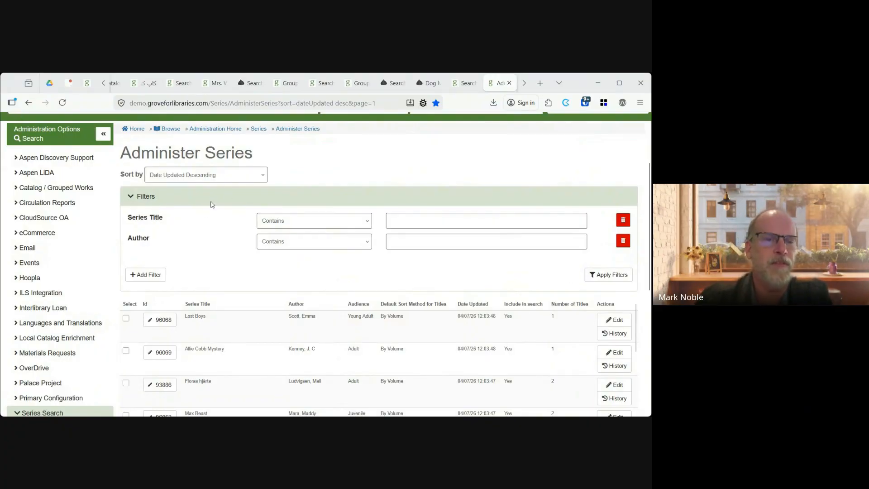
{"action": "left_click", "coordinate": [212, 179]}
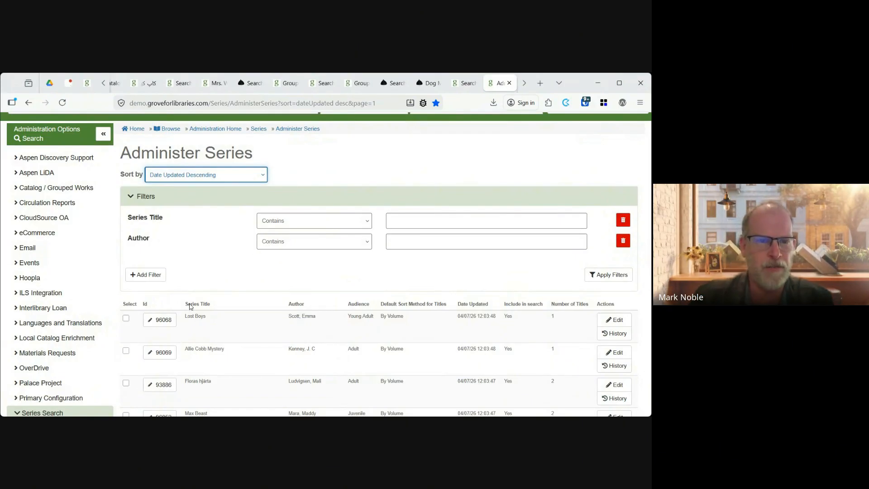
{"action": "left_click", "coordinate": [210, 331]}
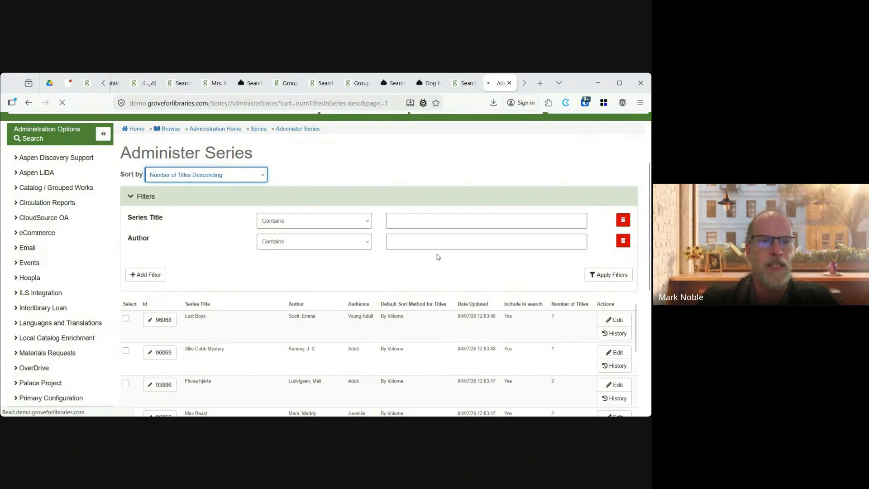
Examine the first page of the series list for the series with the most titles.
{"action": "scroll", "coordinate": [460, 260], "scroll_direction": "down", "scroll_amount": 2}
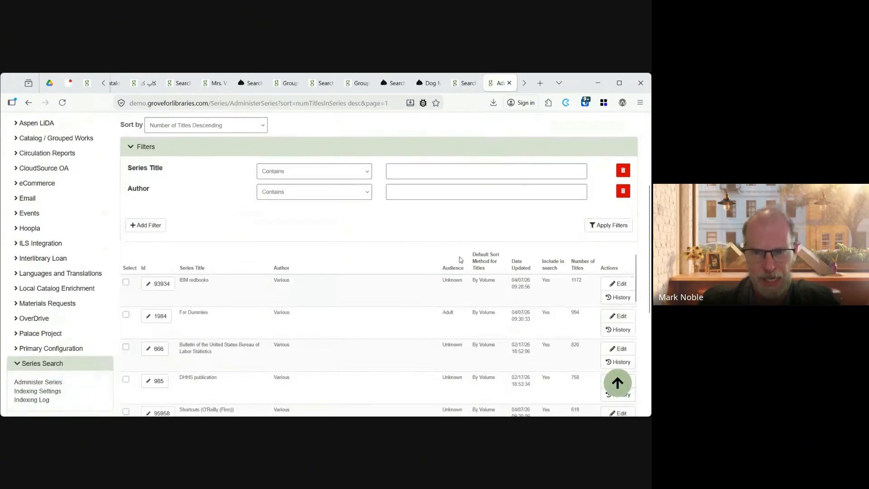
{"action": "scroll", "coordinate": [314, 291], "scroll_direction": "down", "scroll_amount": 2}
{"action": "scroll", "coordinate": [314, 291], "scroll_direction": "up", "scroll_amount": 2}
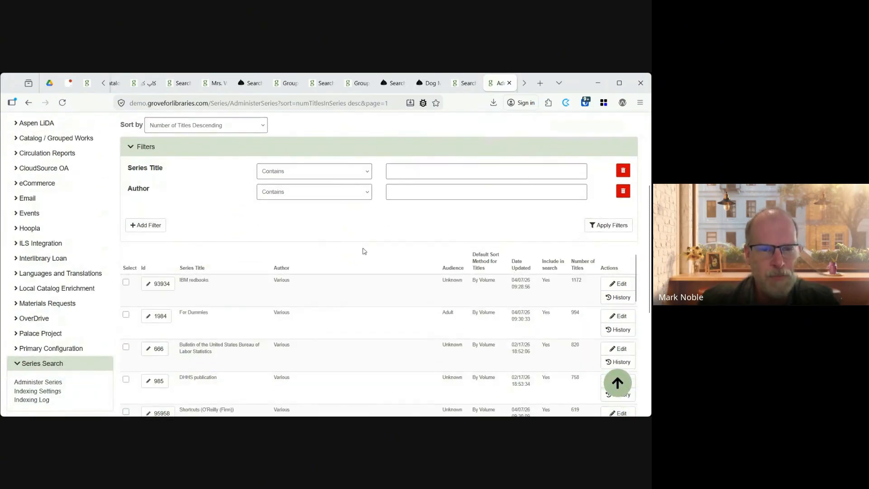
{"action": "scroll", "coordinate": [409, 228], "scroll_direction": "down", "scroll_amount": 2}
{"action": "scroll", "coordinate": [409, 228], "scroll_direction": "down", "scroll_amount": 1}
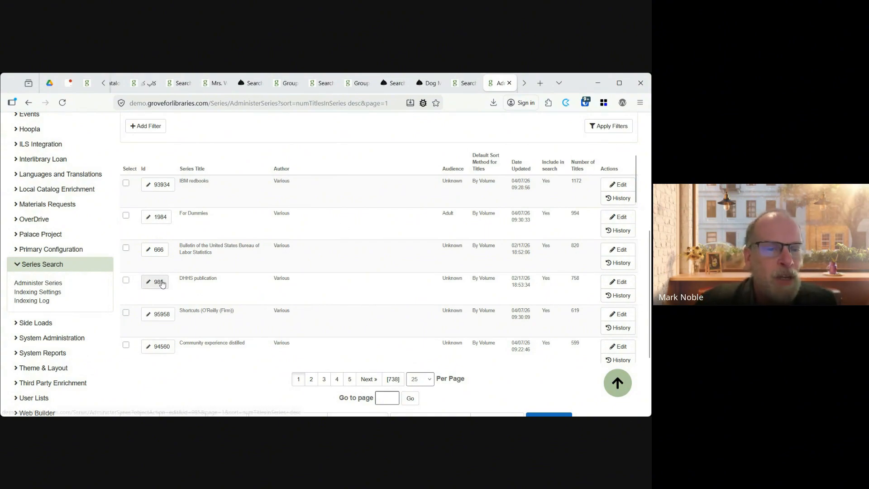
{"action": "scroll", "coordinate": [280, 247], "scroll_direction": "down", "scroll_amount": 2}
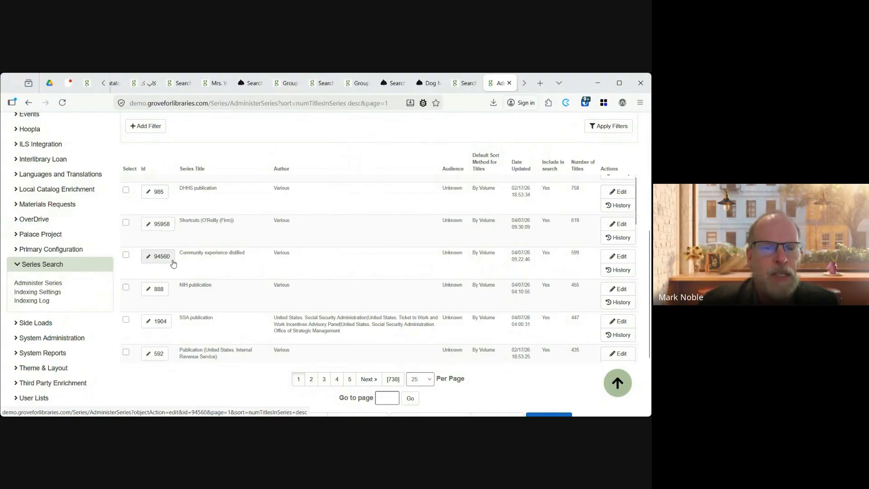
{"action": "scroll", "coordinate": [281, 254], "scroll_direction": "down", "scroll_amount": 3}
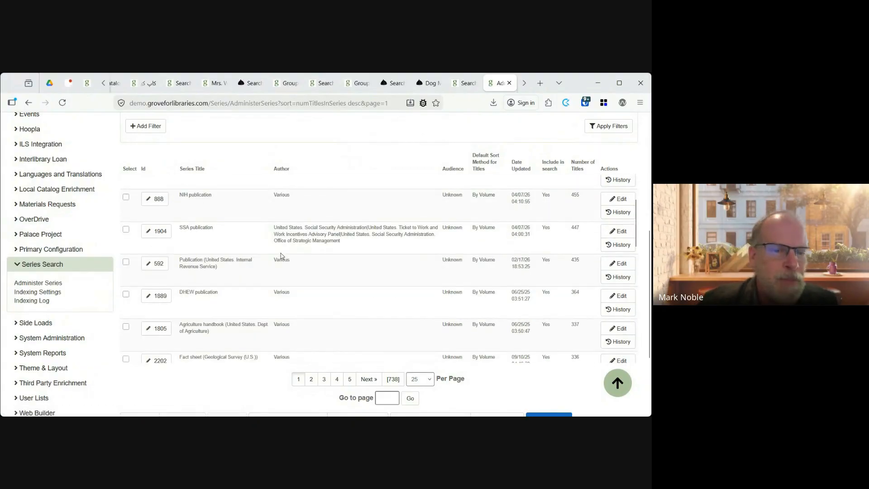
{"action": "scroll", "coordinate": [281, 256], "scroll_direction": "down", "scroll_amount": 5}
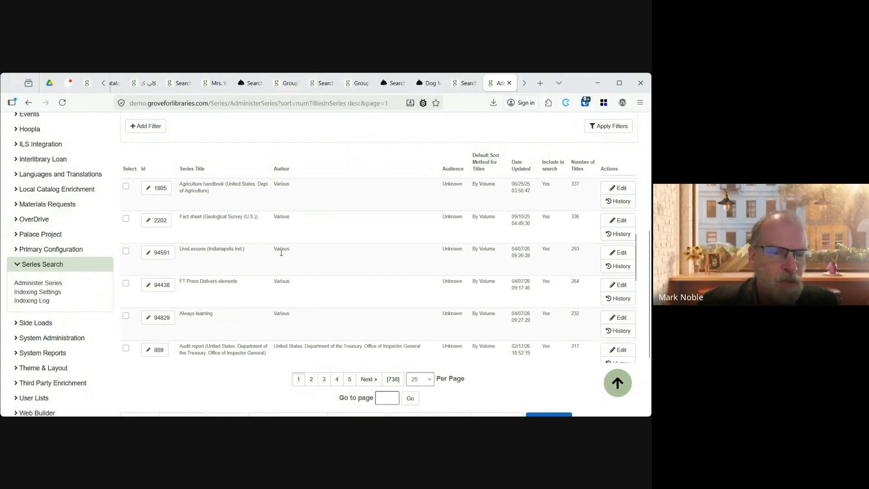
{"action": "scroll", "coordinate": [281, 256], "scroll_direction": "down", "scroll_amount": 6}
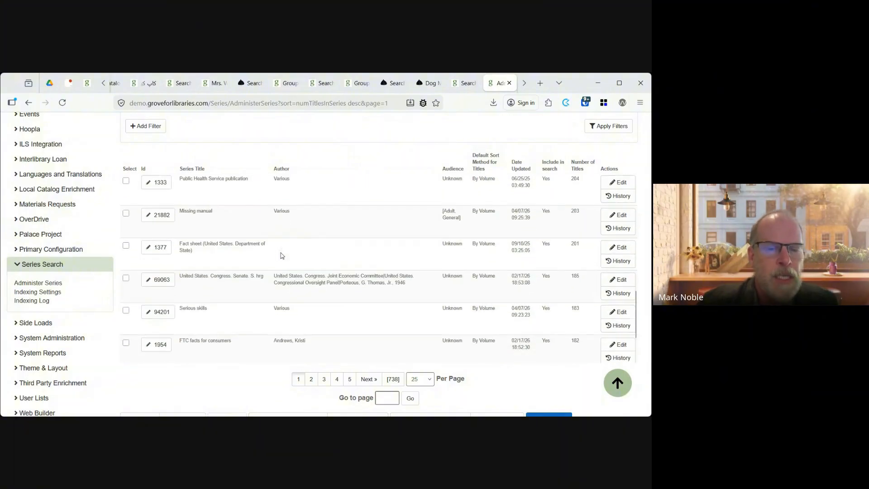
{"action": "scroll", "coordinate": [281, 256], "scroll_direction": "down", "scroll_amount": 2}
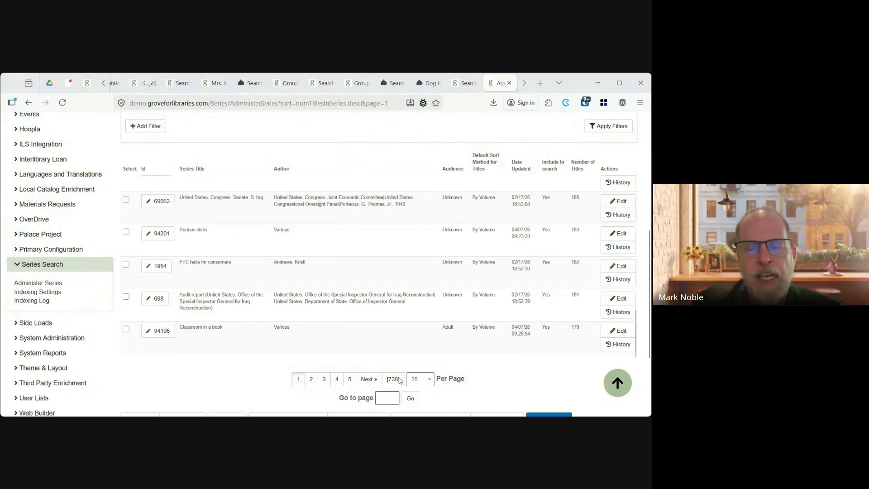
Sort the series by Number of Titles Ascending and look through the series with the fewest titles.
{"action": "scroll", "coordinate": [445, 293], "scroll_direction": "up", "scroll_amount": 10}
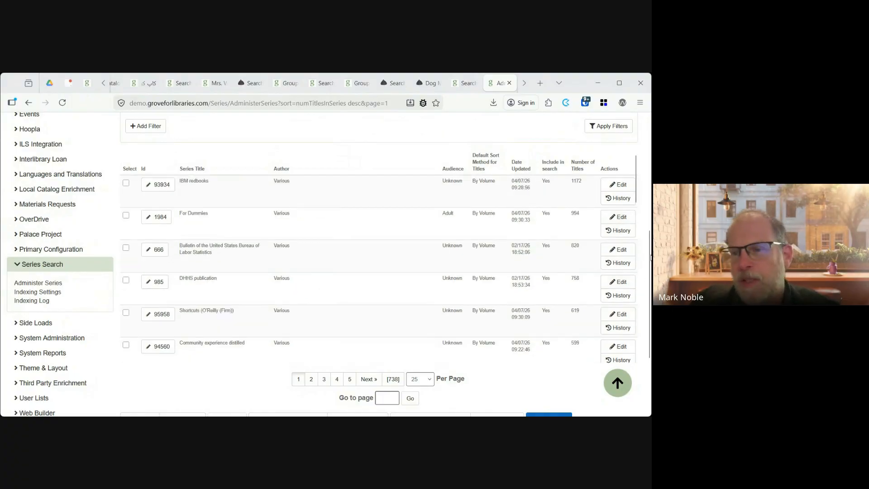
{"action": "scroll", "coordinate": [648, 256], "scroll_direction": "up", "scroll_amount": 3}
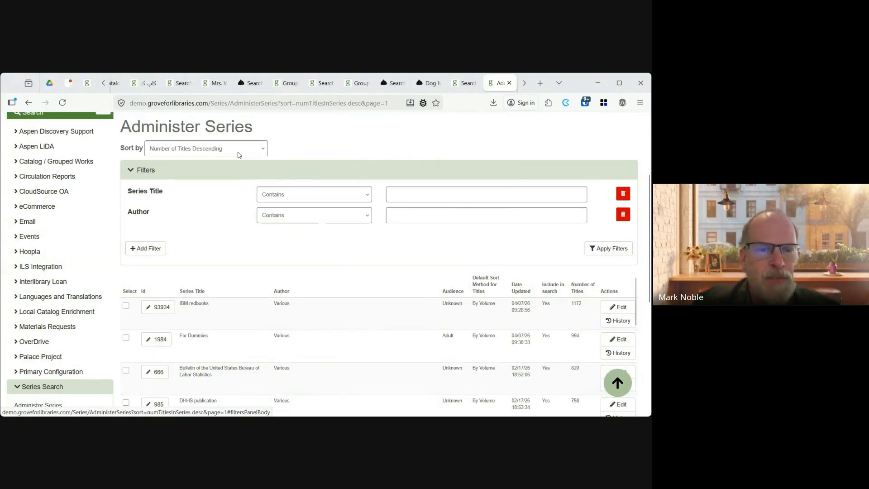
{"action": "key", "text": "Up"}
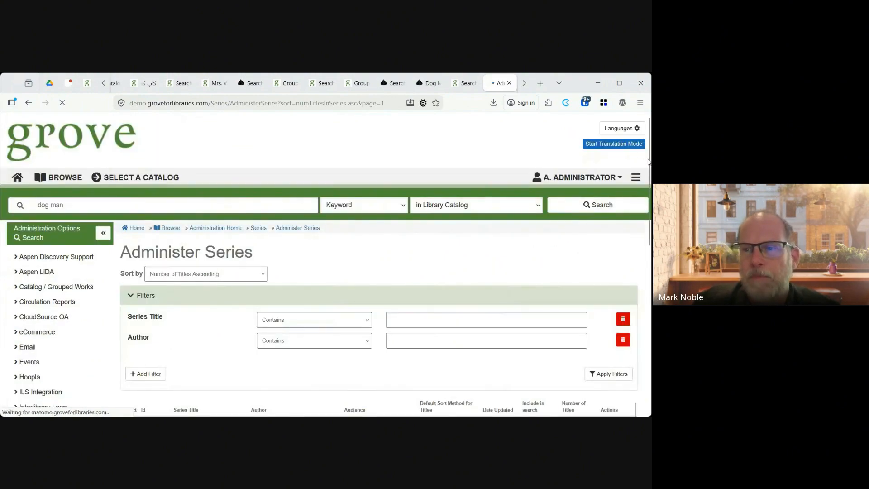
{"action": "scroll", "coordinate": [643, 238], "scroll_direction": "down", "scroll_amount": 3}
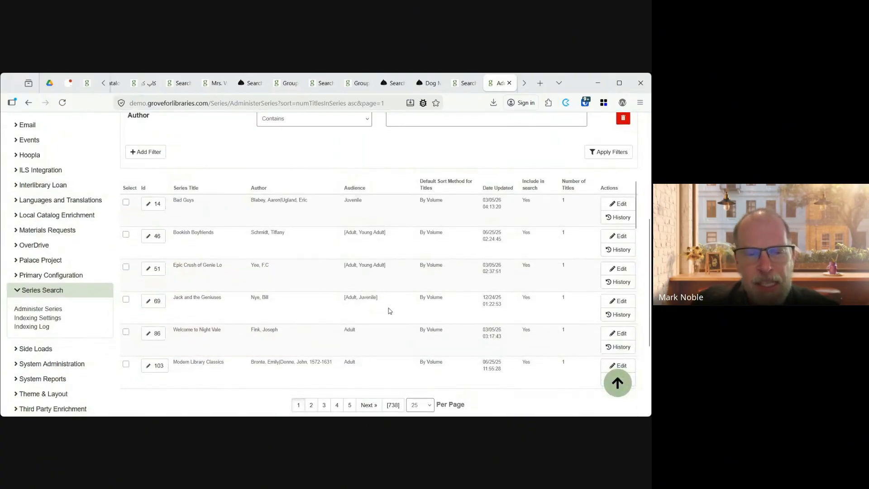
{"action": "scroll", "coordinate": [385, 309], "scroll_direction": "down", "scroll_amount": 1}
{"action": "scroll", "coordinate": [386, 310], "scroll_direction": "down", "scroll_amount": 3}
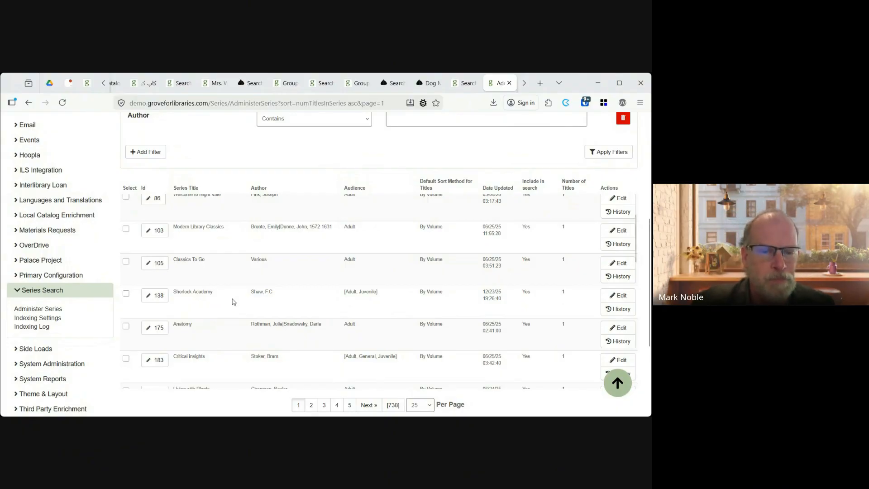
{"action": "scroll", "coordinate": [231, 301], "scroll_direction": "down", "scroll_amount": 2}
{"action": "scroll", "coordinate": [327, 370], "scroll_direction": "down", "scroll_amount": 2}
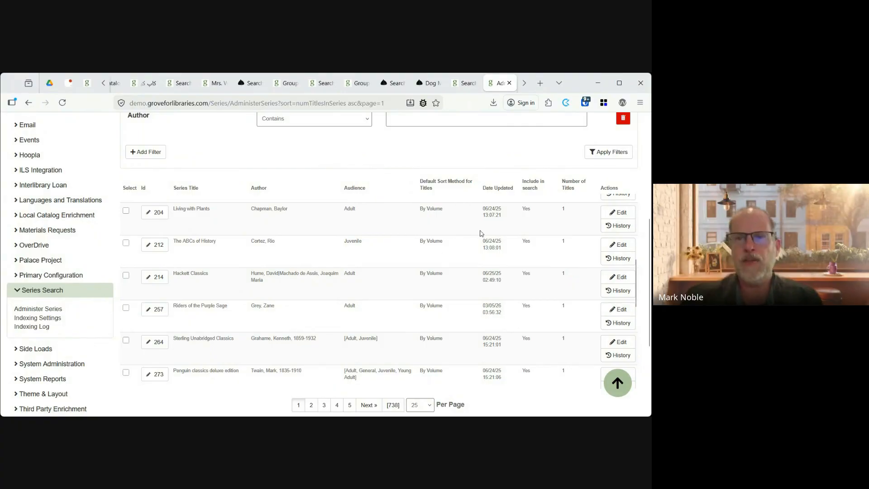
Switch to the Maple library catalog's checked-out titles page.
{"action": "left_click", "coordinate": [524, 83]}
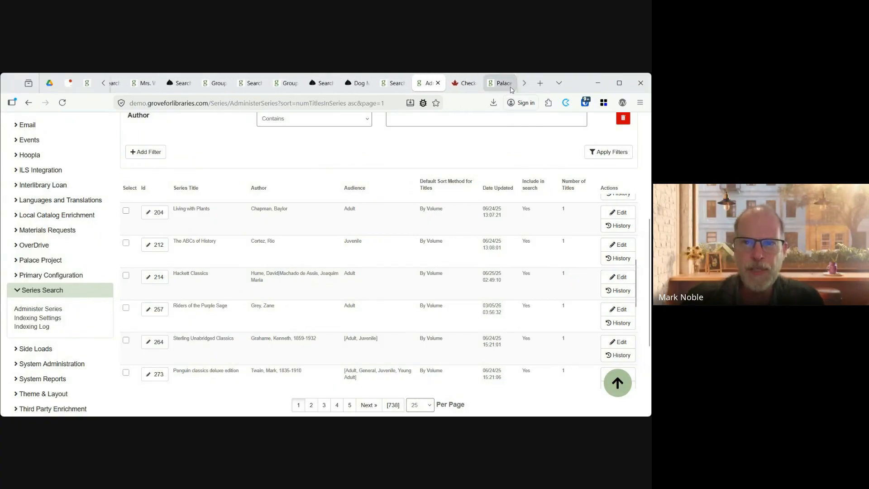
{"action": "left_click", "coordinate": [466, 84]}
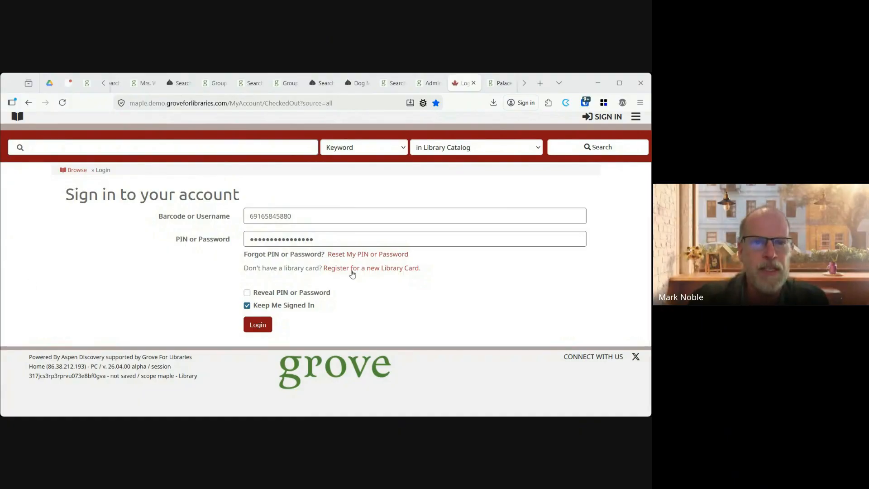
Sign in to the Maple library account and view the actions available for the checked-out Catching Fire eAudiobook.
{"action": "left_click", "coordinate": [253, 331]}
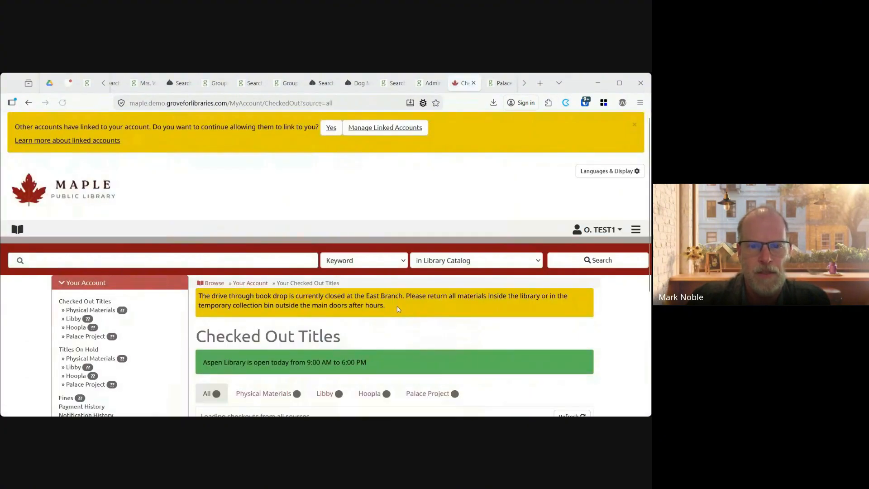
{"action": "scroll", "coordinate": [393, 305], "scroll_direction": "down", "scroll_amount": 3}
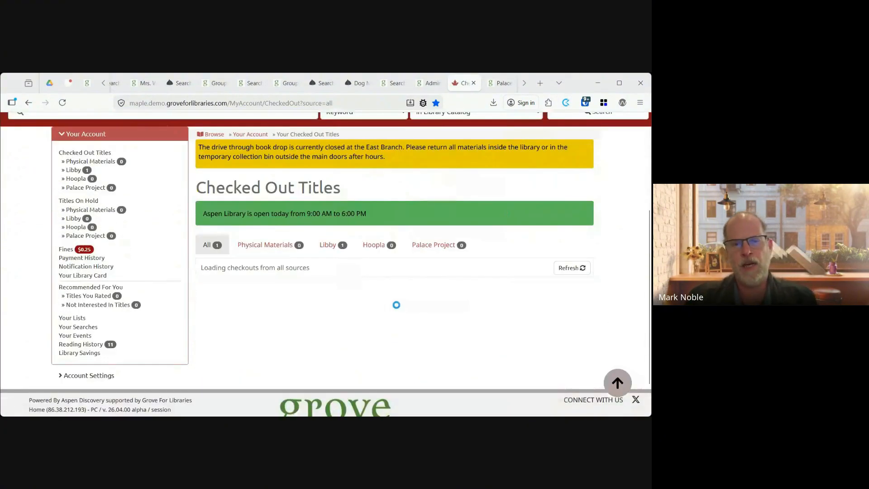
{"action": "scroll", "coordinate": [543, 231], "scroll_direction": "down", "scroll_amount": 3}
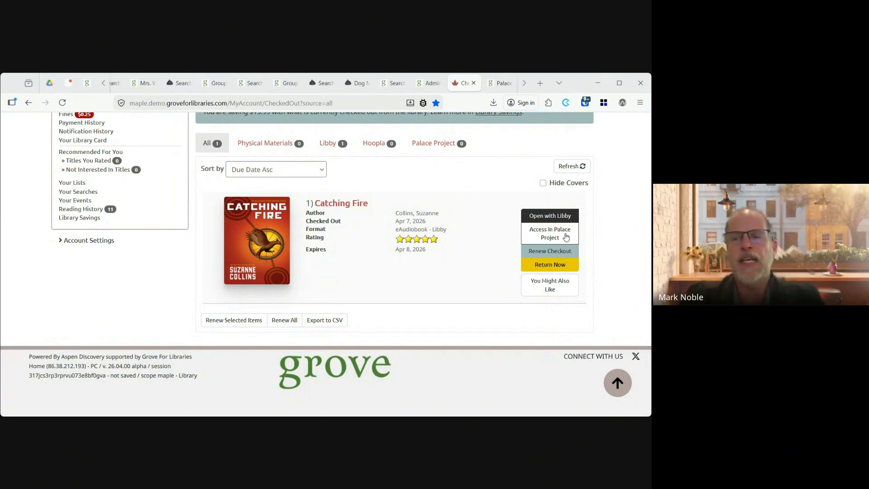
In the Palace Project settings, turn off Show Access in Palace Project for other eContent and save.
{"action": "left_click", "coordinate": [500, 83]}
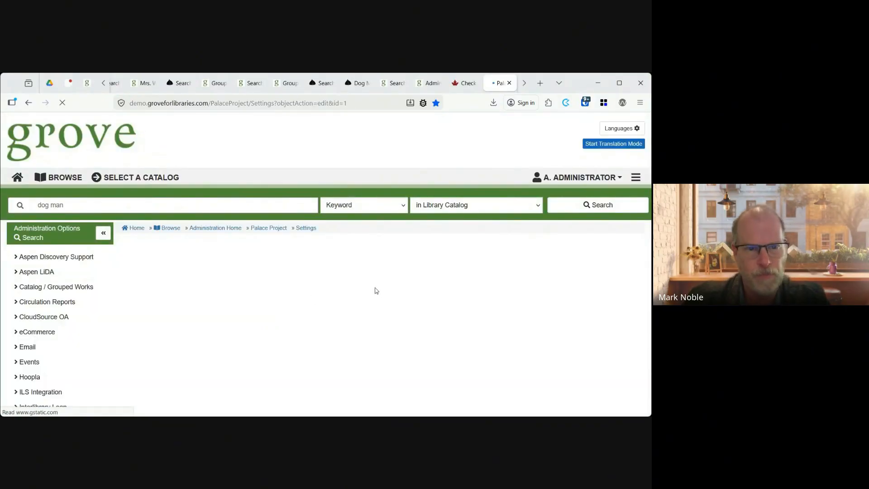
{"action": "scroll", "coordinate": [375, 287], "scroll_direction": "down", "scroll_amount": 5}
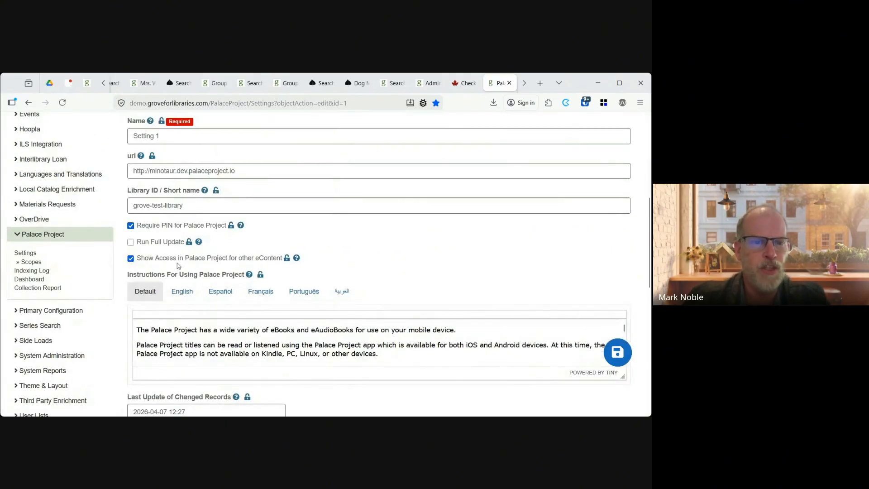
{"action": "left_click", "coordinate": [202, 261]}
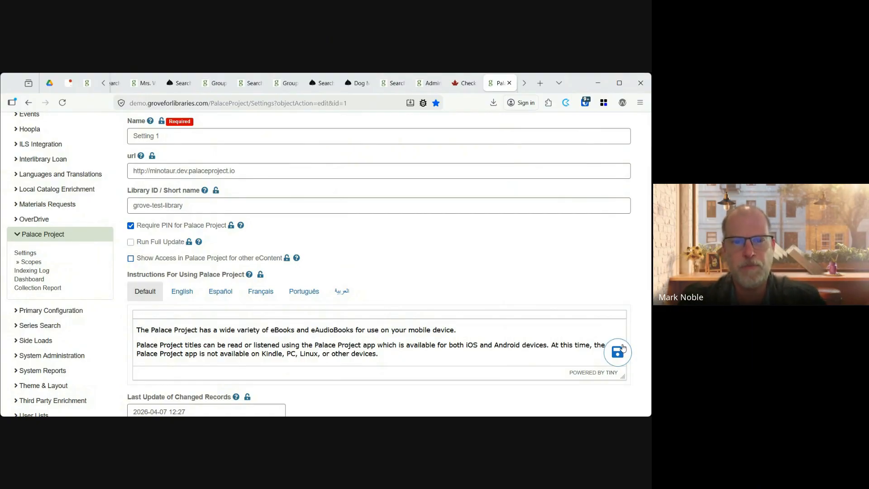
{"action": "left_click", "coordinate": [619, 361]}
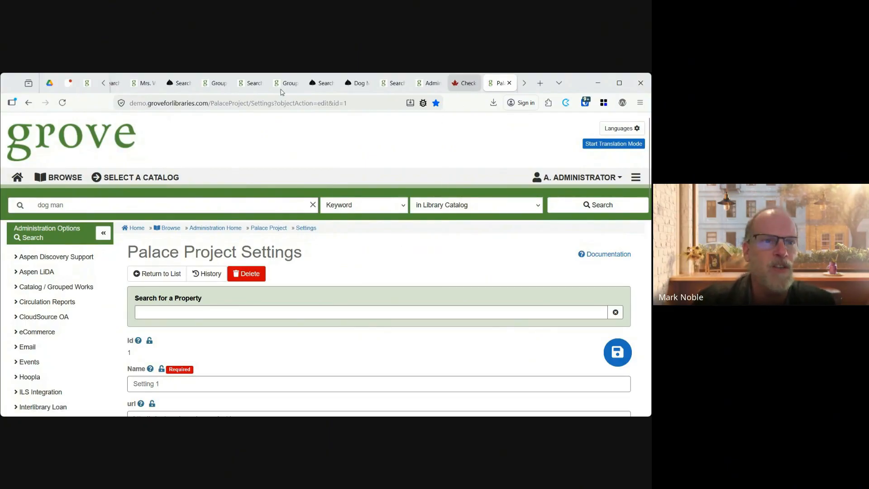
Return to the Maple catalog's checked-out titles and check the actions offered for Catching Fire.
{"action": "left_click", "coordinate": [463, 83]}
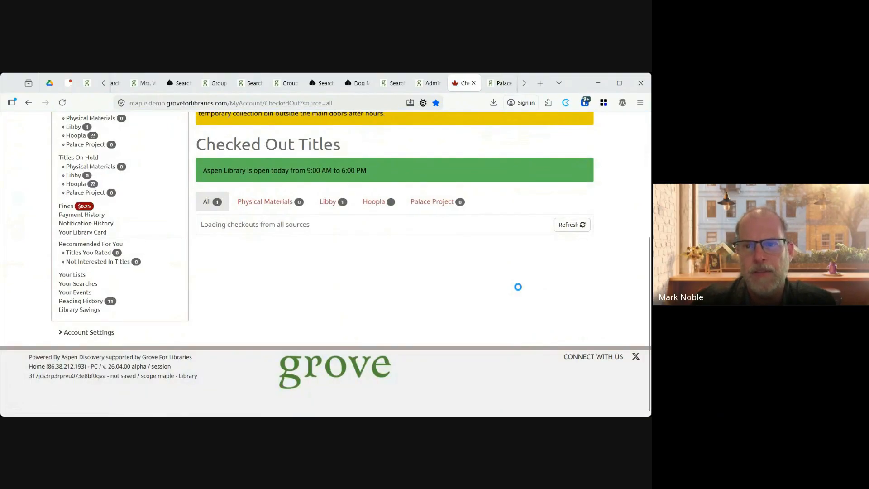
{"action": "scroll", "coordinate": [392, 260], "scroll_direction": "down", "scroll_amount": 2}
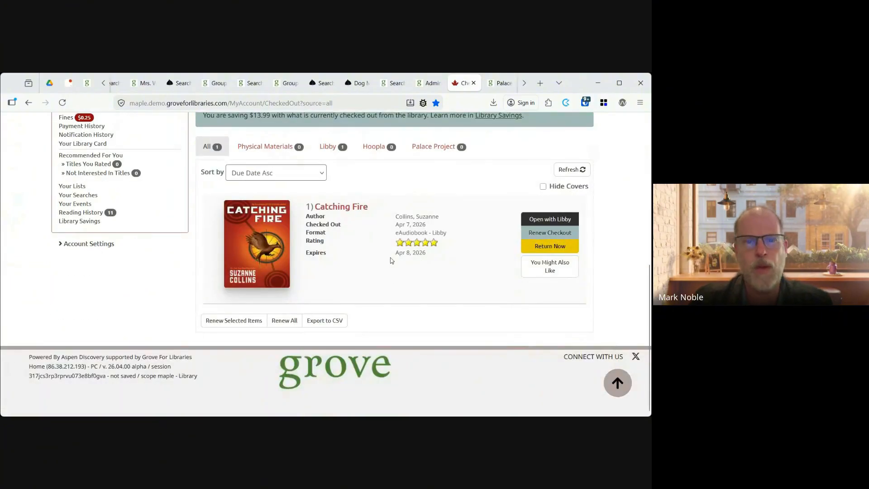
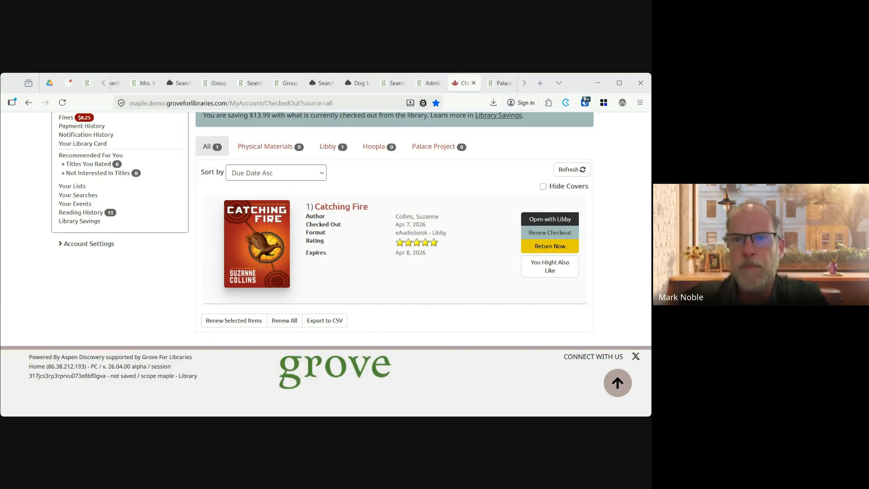
Switch to the Aspen Discovery Usage Dashboard and examine the Placard Usage statistics for A to Z Food America.
{"action": "left_click", "coordinate": [524, 84]}
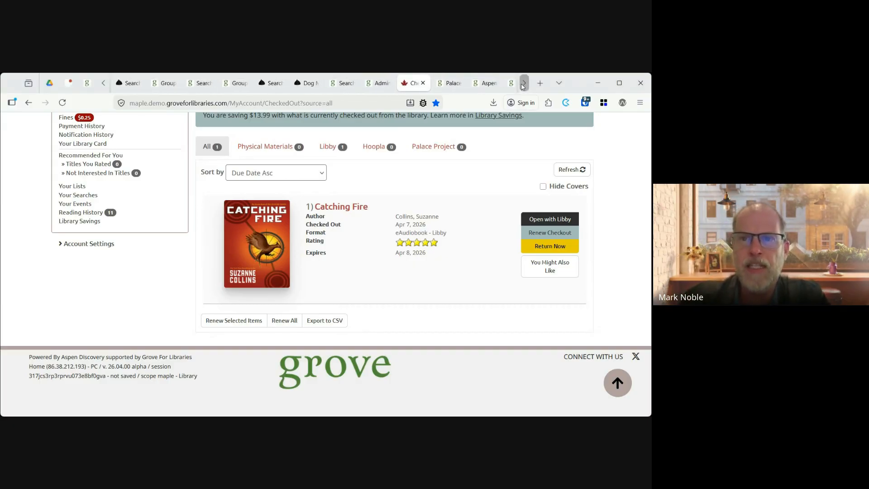
{"action": "left_click", "coordinate": [469, 86]}
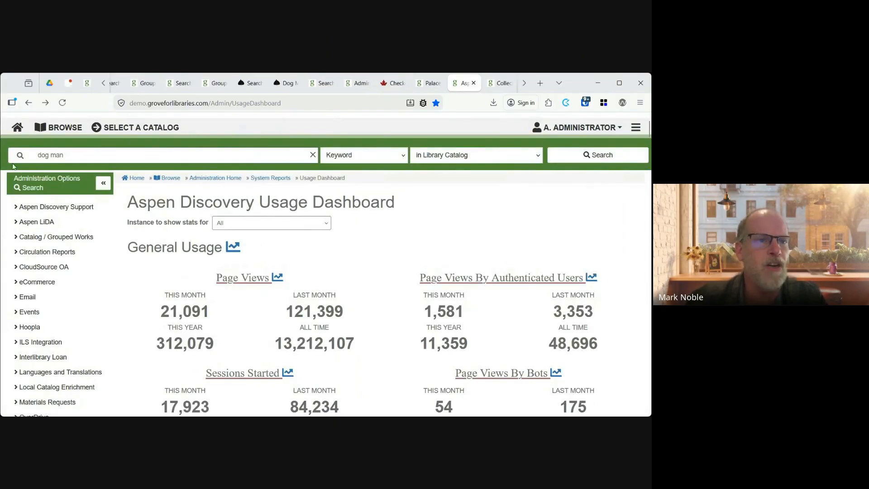
{"action": "scroll", "coordinate": [89, 321], "scroll_direction": "down", "scroll_amount": 5}
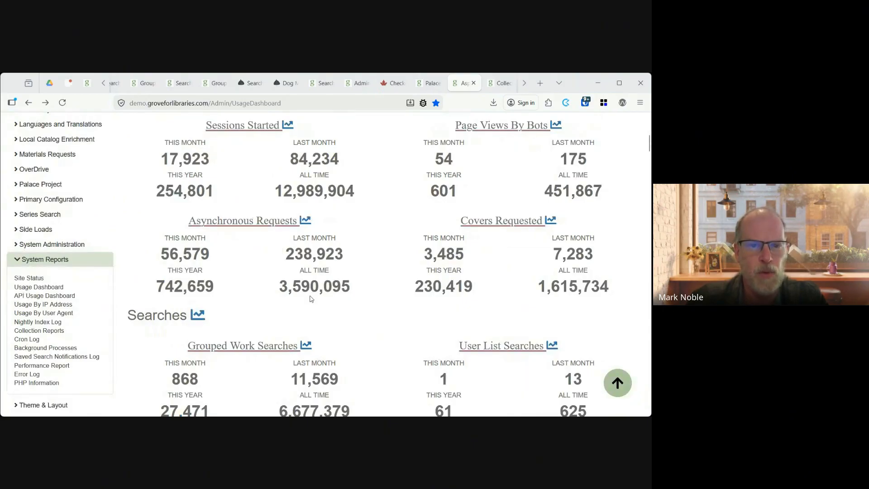
{"action": "scroll", "coordinate": [310, 299], "scroll_direction": "down", "scroll_amount": 15}
{"action": "scroll", "coordinate": [310, 298], "scroll_direction": "down", "scroll_amount": 3}
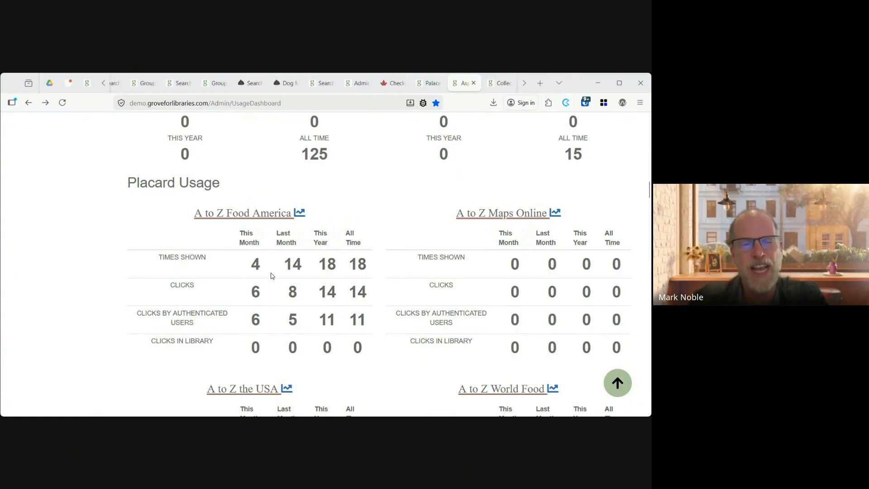
{"action": "scroll", "coordinate": [274, 298], "scroll_direction": "up", "scroll_amount": 1}
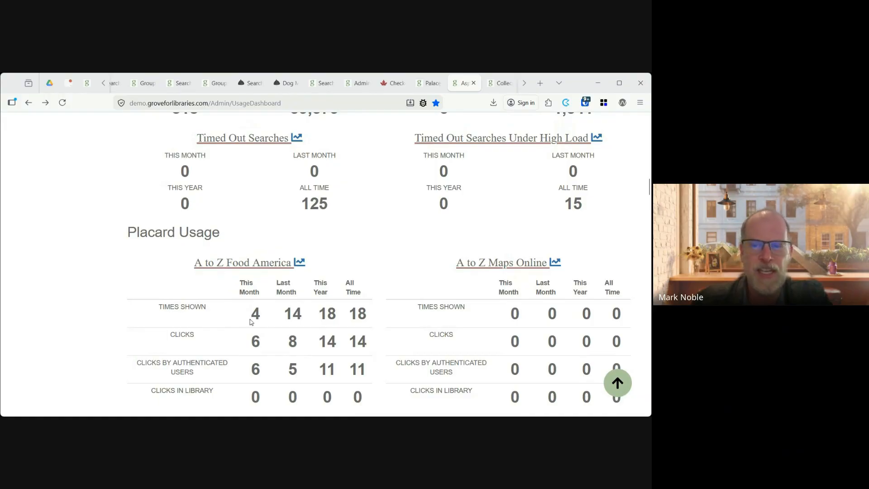
{"action": "scroll", "coordinate": [252, 319], "scroll_direction": "down", "scroll_amount": 1}
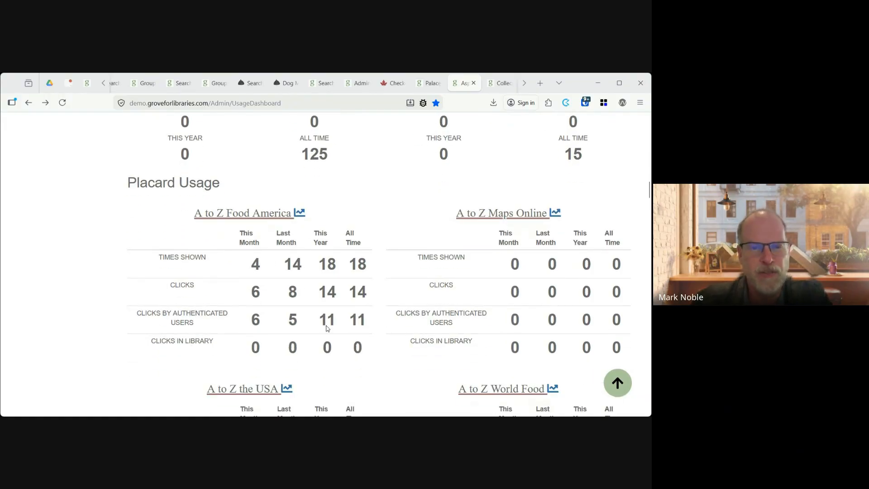
{"action": "scroll", "coordinate": [277, 339], "scroll_direction": "down", "scroll_amount": 1}
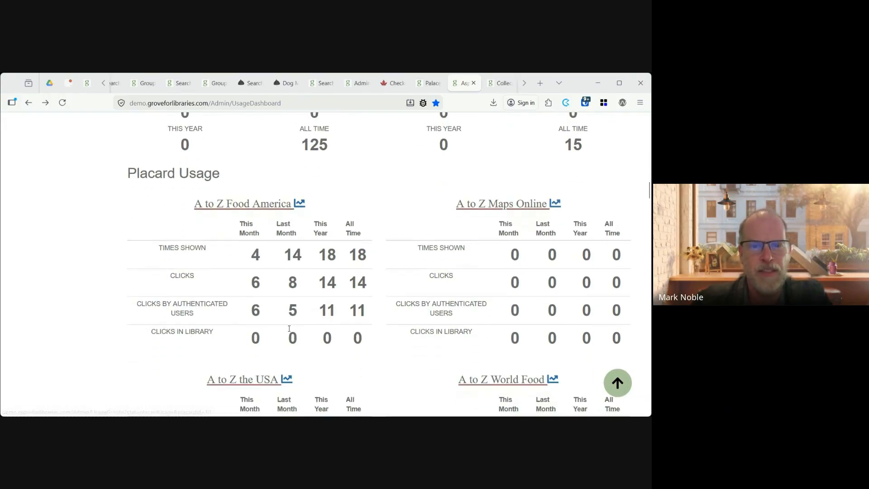
View the usage graph and raw data for the A to Z Food America placard, and return to the dashboard.
{"action": "left_click", "coordinate": [300, 164]}
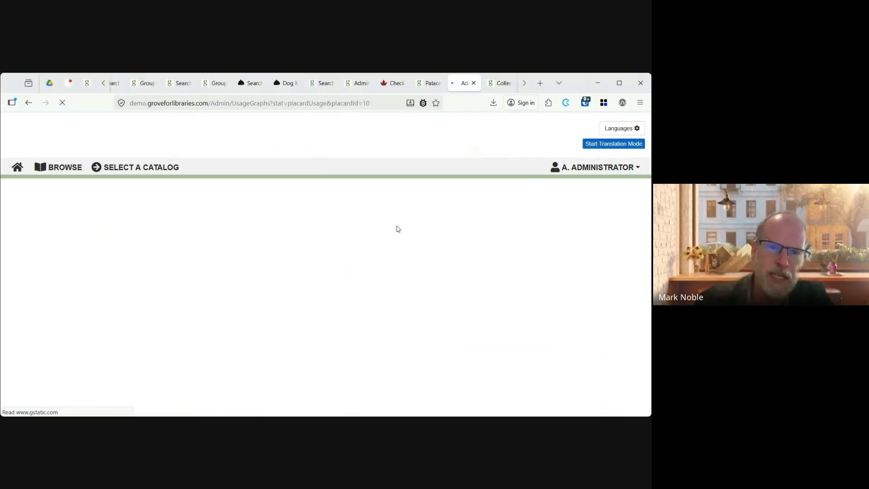
{"action": "scroll", "coordinate": [542, 279], "scroll_direction": "down", "scroll_amount": 5}
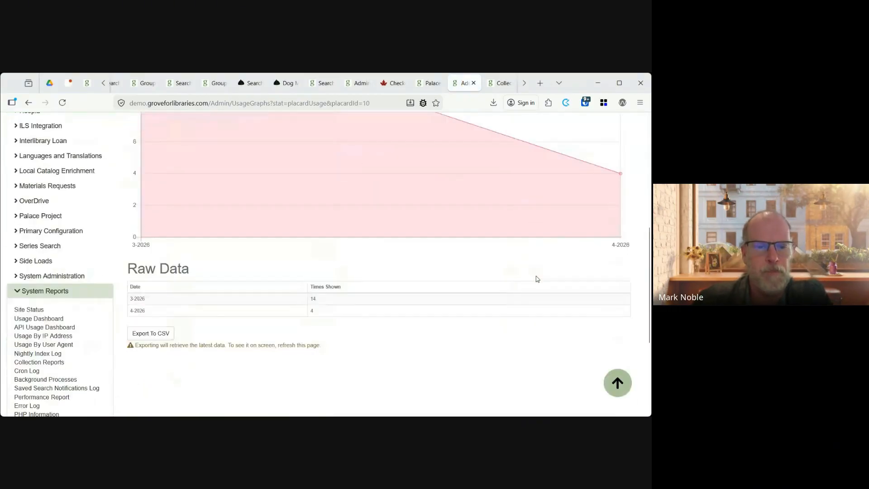
{"action": "key", "text": "alt+Left"}
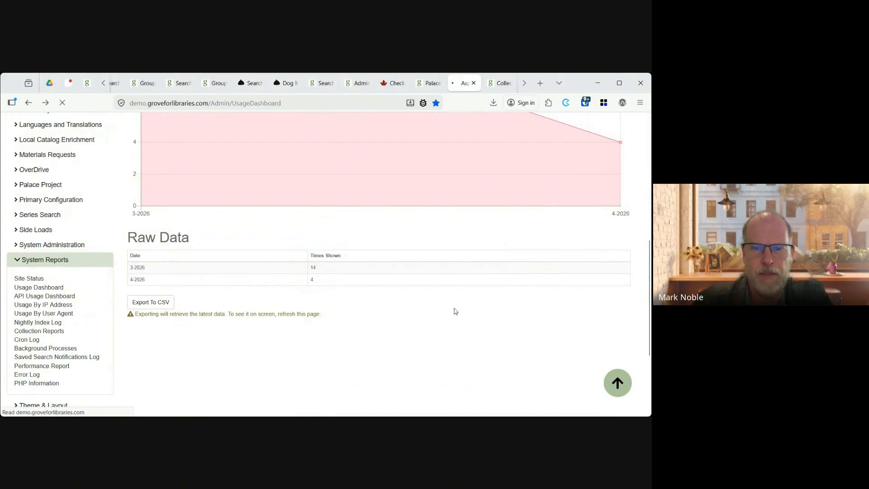
Look through the remaining placard statistics on the dashboard and examine Web Resource Usage, including views from placards.
{"action": "scroll", "coordinate": [455, 311], "scroll_direction": "down", "scroll_amount": 7}
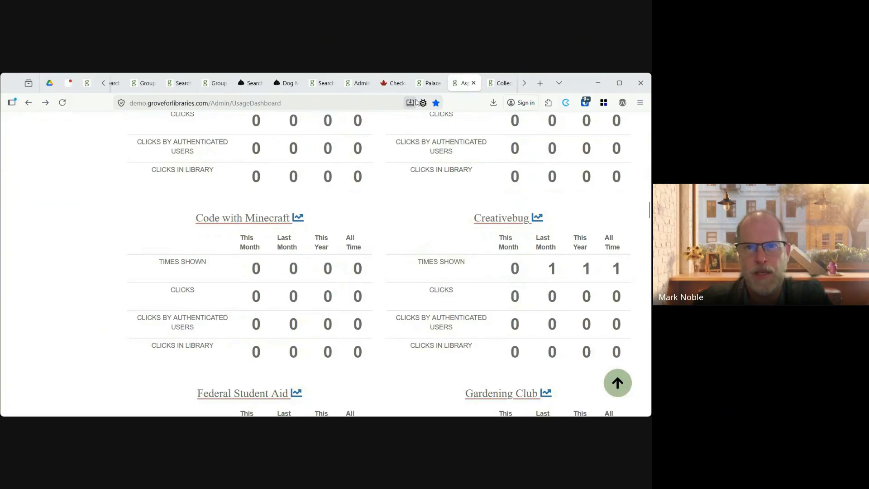
{"action": "scroll", "coordinate": [428, 294], "scroll_direction": "down", "scroll_amount": 3}
{"action": "scroll", "coordinate": [425, 301], "scroll_direction": "up", "scroll_amount": 20}
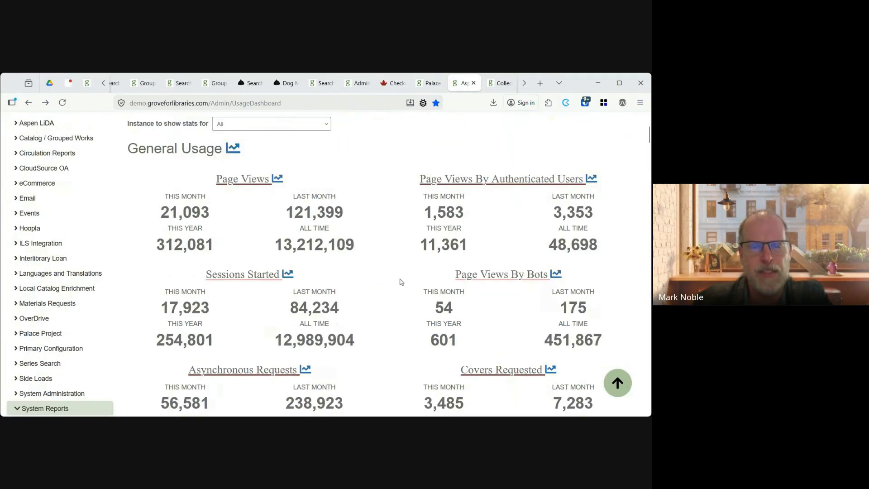
{"action": "scroll", "coordinate": [382, 300], "scroll_direction": "down", "scroll_amount": 15}
{"action": "scroll", "coordinate": [387, 309], "scroll_direction": "down", "scroll_amount": 9}
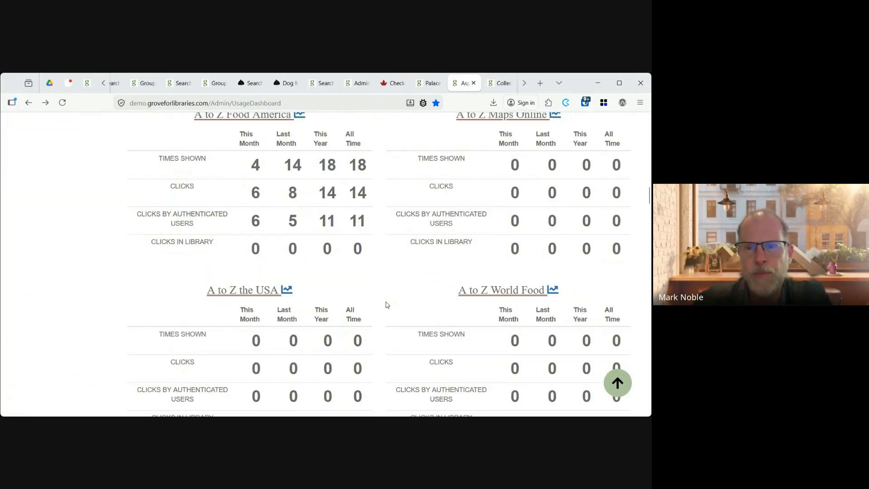
{"action": "scroll", "coordinate": [386, 303], "scroll_direction": "down", "scroll_amount": 6}
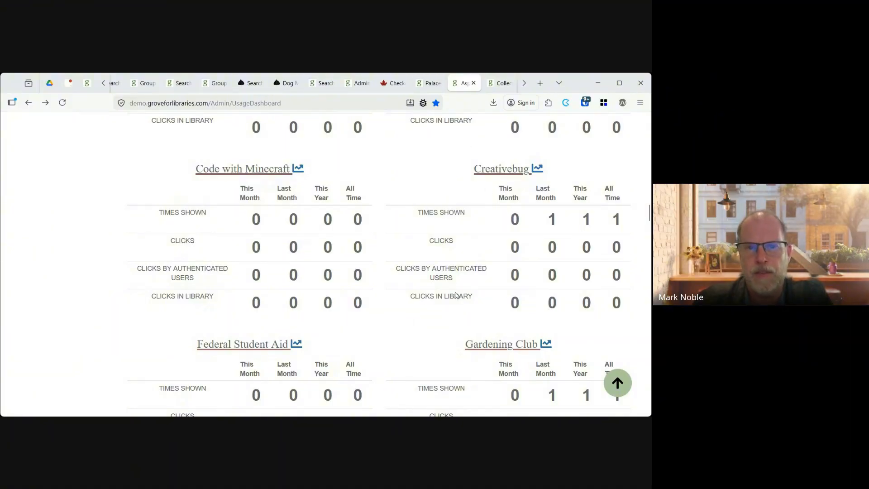
{"action": "scroll", "coordinate": [456, 295], "scroll_direction": "down", "scroll_amount": 10}
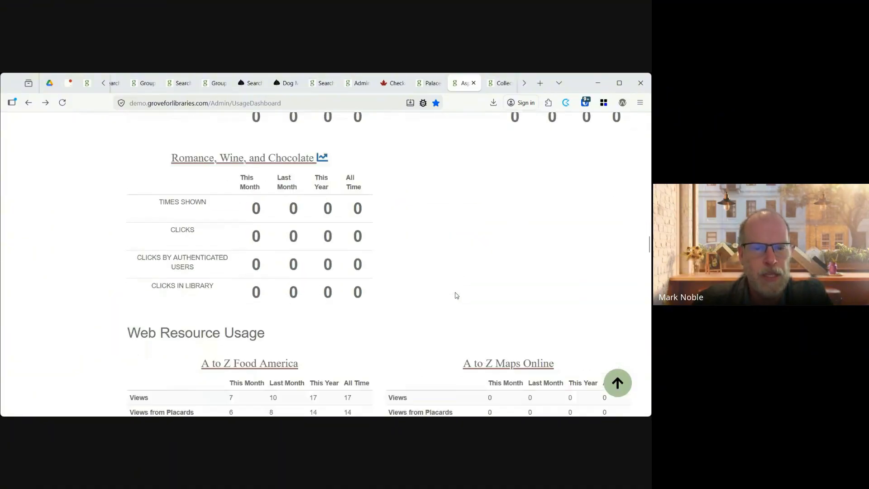
{"action": "scroll", "coordinate": [456, 295], "scroll_direction": "down", "scroll_amount": 3}
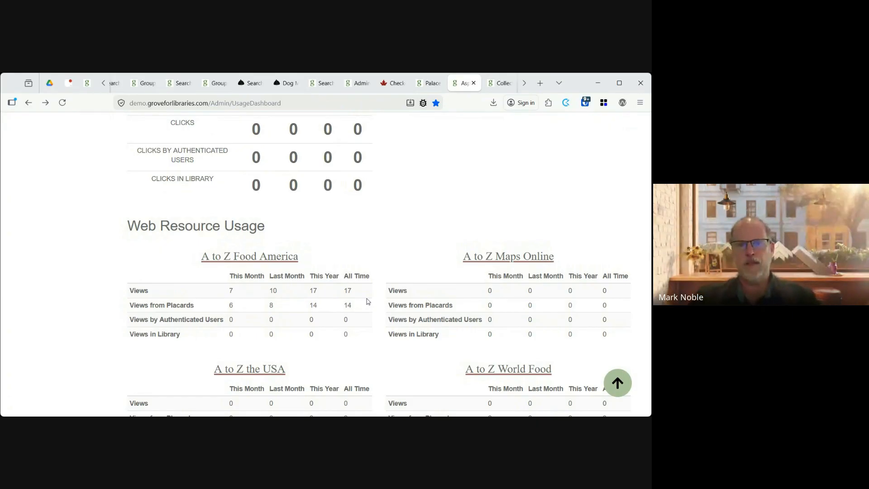
Switch to Collection Reports and examine the record counts by source and by format.
{"action": "left_click", "coordinate": [501, 84]}
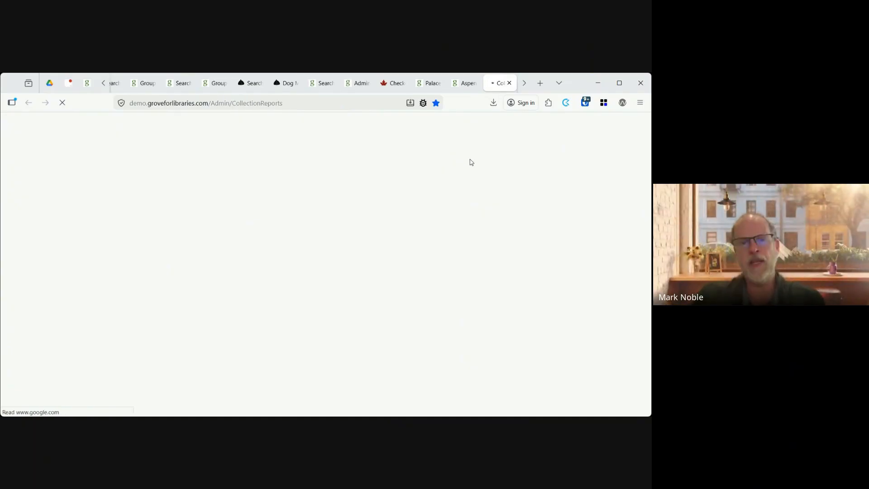
{"action": "scroll", "coordinate": [404, 258], "scroll_direction": "up", "scroll_amount": 5}
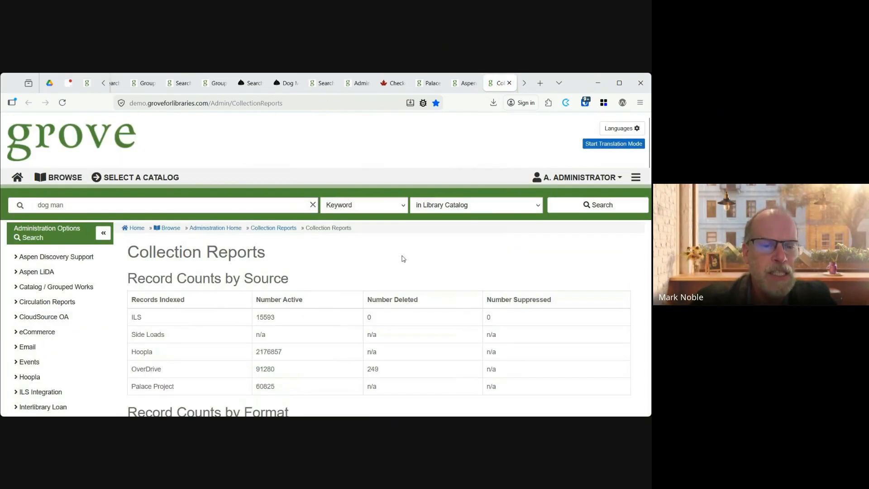
{"action": "scroll", "coordinate": [403, 258], "scroll_direction": "down", "scroll_amount": 2}
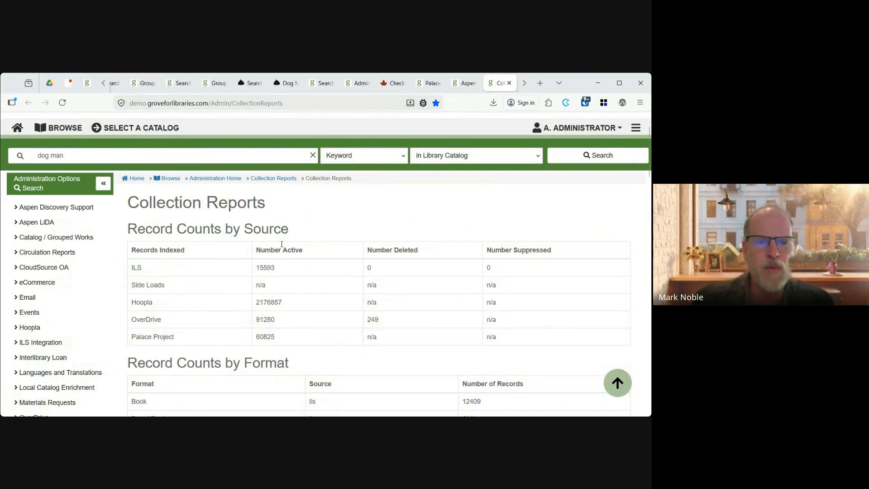
{"action": "scroll", "coordinate": [282, 244], "scroll_direction": "down", "scroll_amount": 3}
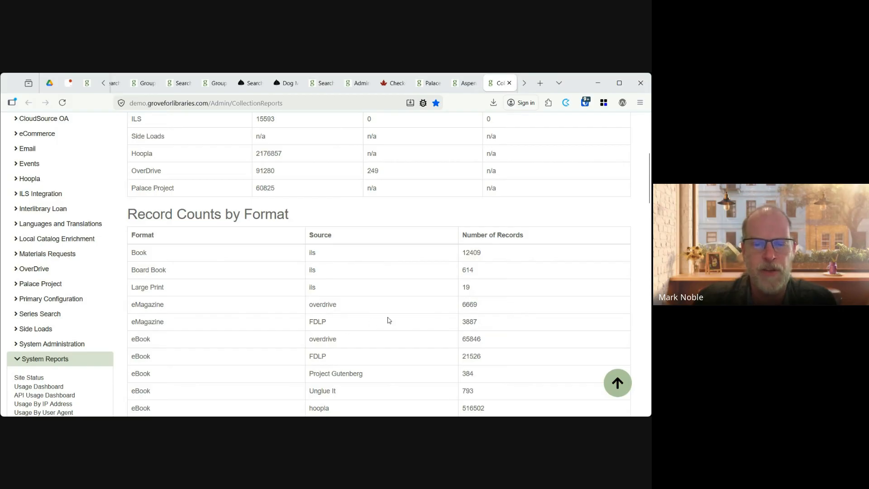
{"action": "scroll", "coordinate": [399, 305], "scroll_direction": "down", "scroll_amount": 3}
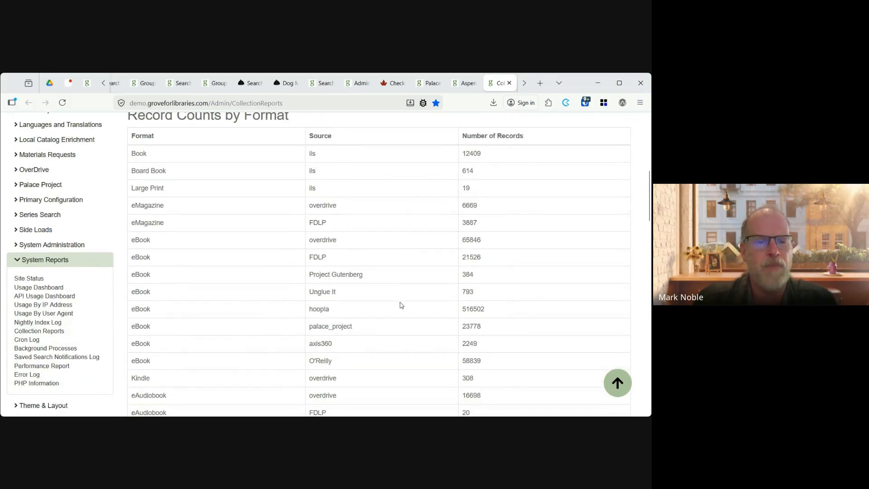
{"action": "scroll", "coordinate": [400, 305], "scroll_direction": "down", "scroll_amount": 1}
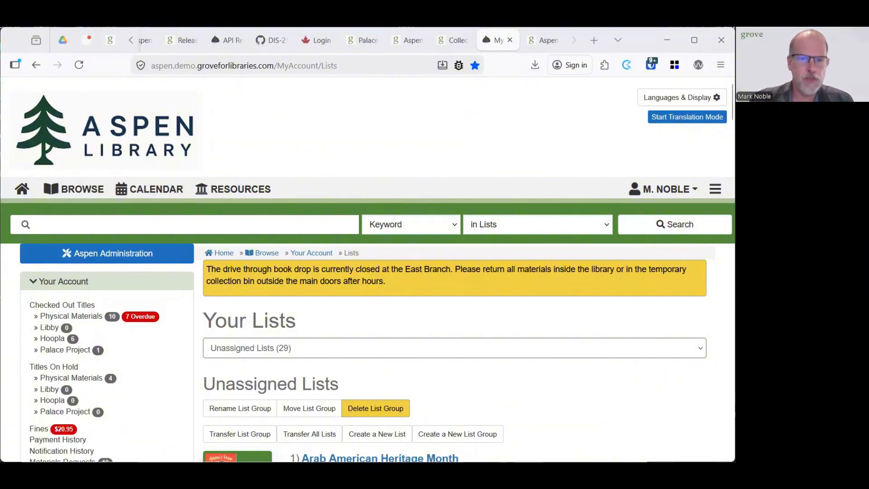
Look through the unassigned lists on the Aspen Library Your Lists page, checking their visibility labels.
{"action": "scroll", "coordinate": [368, 317], "scroll_direction": "down", "scroll_amount": 4}
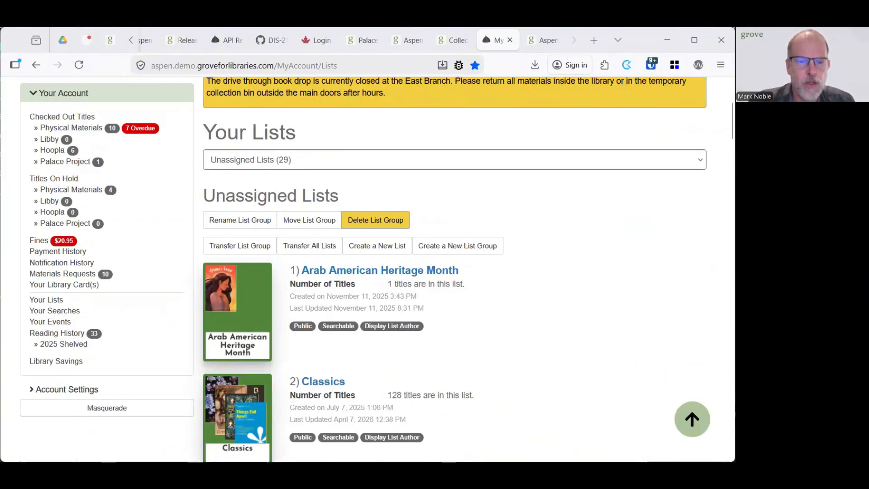
{"action": "scroll", "coordinate": [363, 305], "scroll_direction": "down", "scroll_amount": 4}
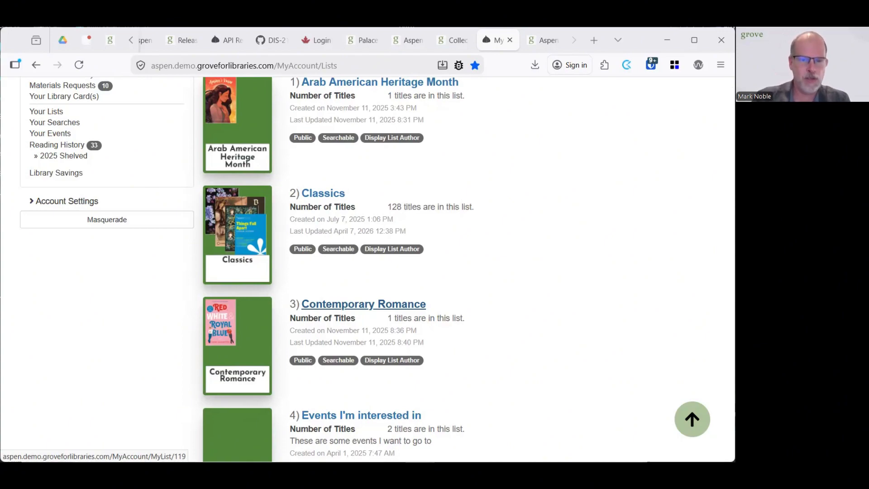
{"action": "scroll", "coordinate": [368, 269], "scroll_direction": "down", "scroll_amount": 5}
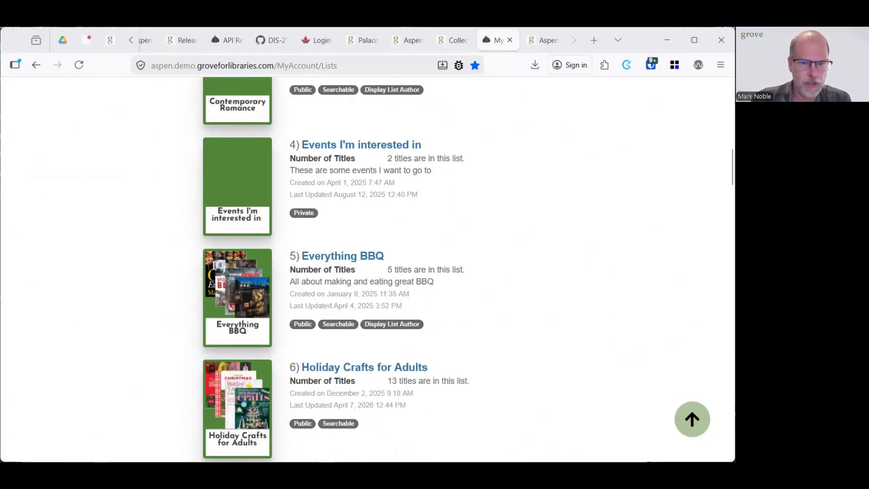
Open the Holiday Crafts for Adults list for editing and show its access and search settings.
{"action": "scroll", "coordinate": [368, 269], "scroll_direction": "down", "scroll_amount": 2}
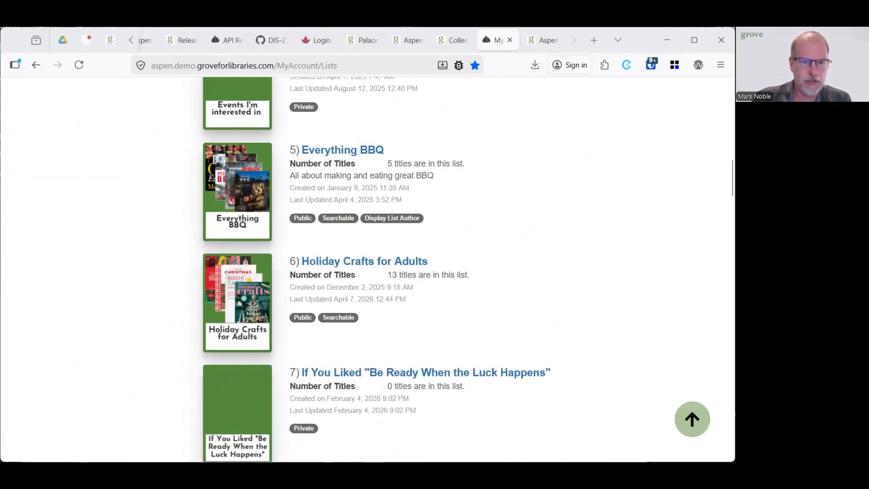
{"action": "left_click", "coordinate": [364, 262]}
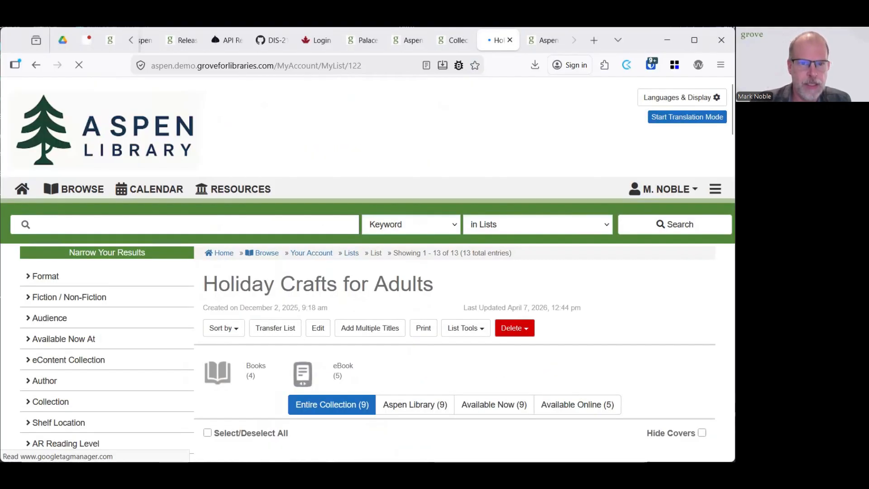
{"action": "left_click", "coordinate": [318, 328]}
{"action": "scroll", "coordinate": [367, 271], "scroll_direction": "down", "scroll_amount": 4}
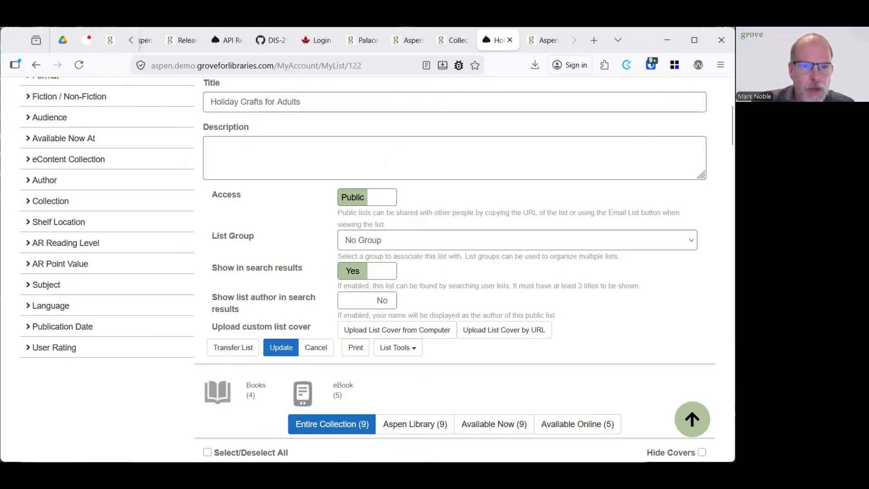
Switch the list's access to Private and back to Public, and turn showing in search results off and on again.
{"action": "left_click", "coordinate": [367, 197]}
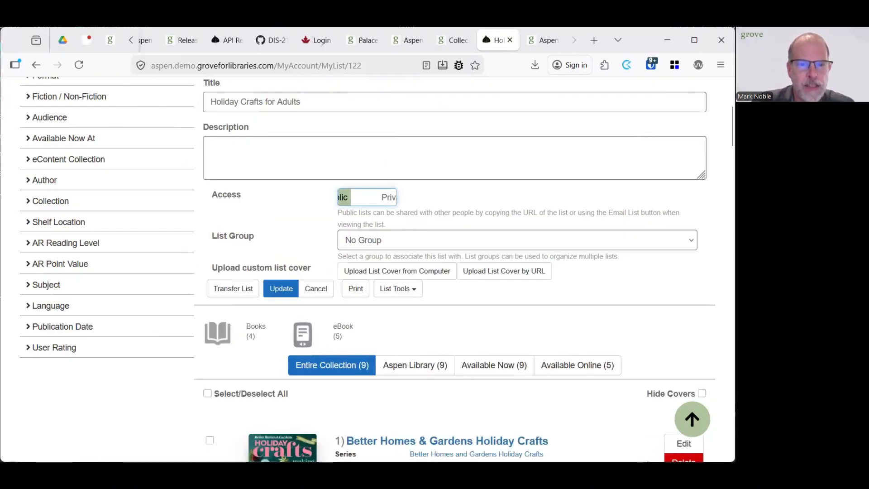
{"action": "left_click", "coordinate": [367, 197]}
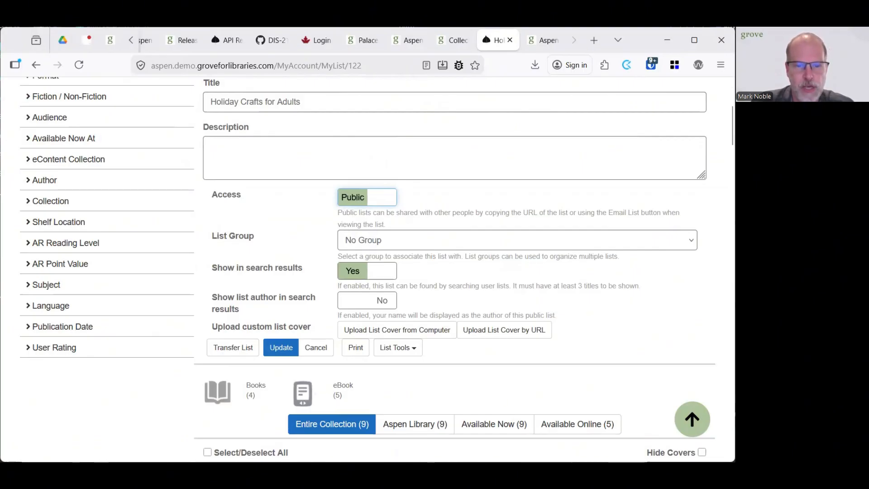
{"action": "left_click", "coordinate": [394, 271]}
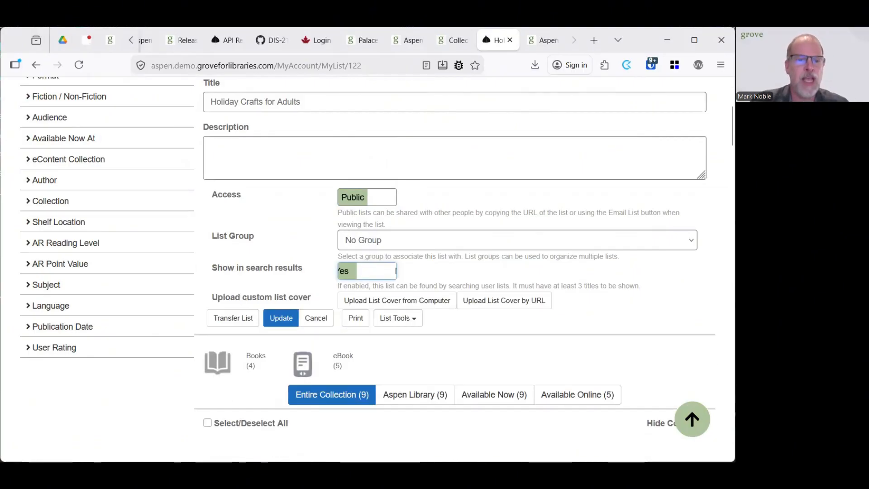
{"action": "left_click", "coordinate": [367, 270]}
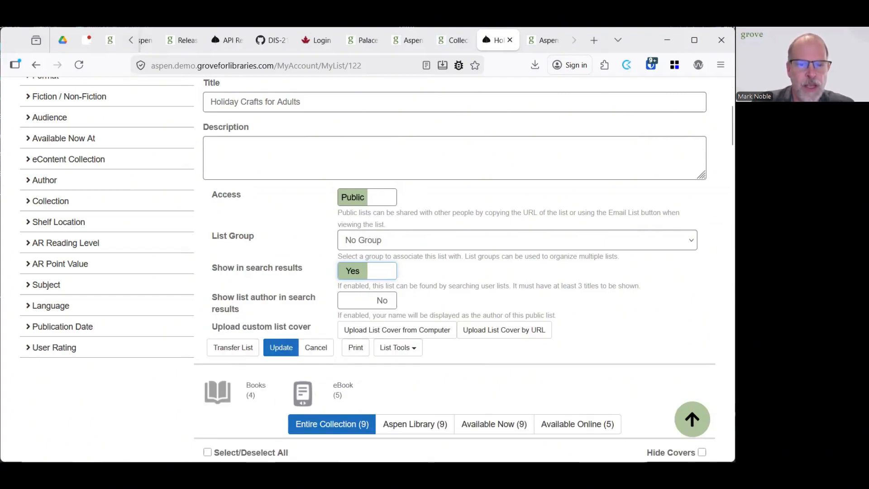
Show the list author in search results with the author name Grove Adult Librarian, and update the Holiday Crafts for Adults list.
{"action": "left_click", "coordinate": [367, 300]}
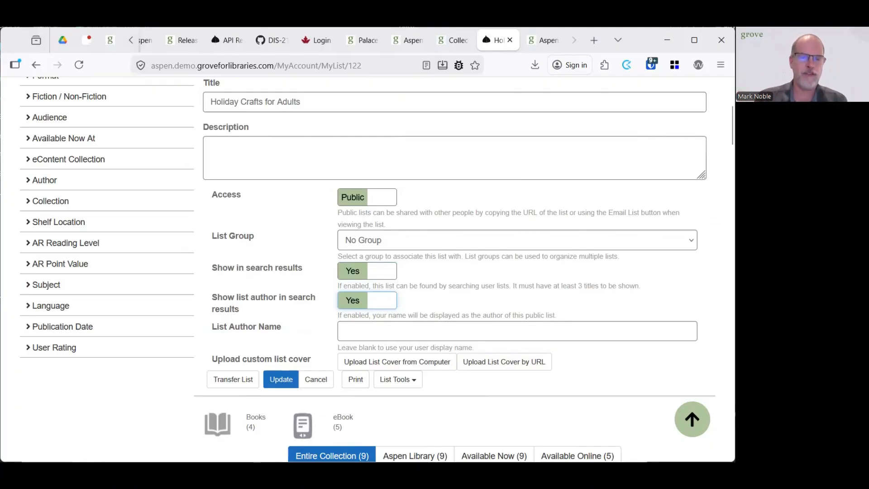
{"action": "left_click", "coordinate": [516, 331]}
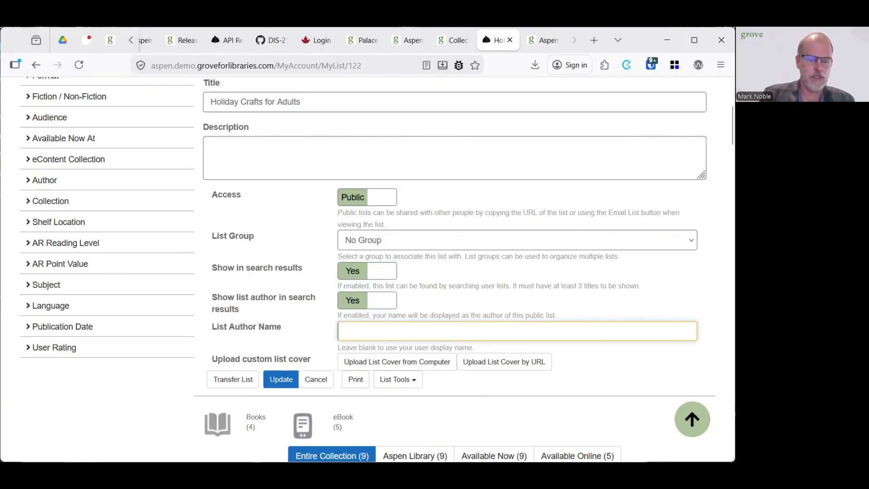
{"action": "type", "text": "Grov"}
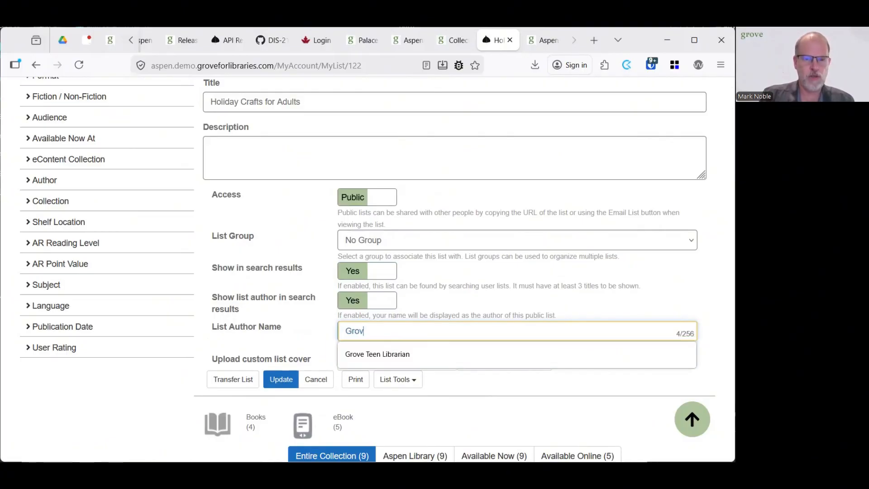
{"action": "type", "text": "e Adul"}
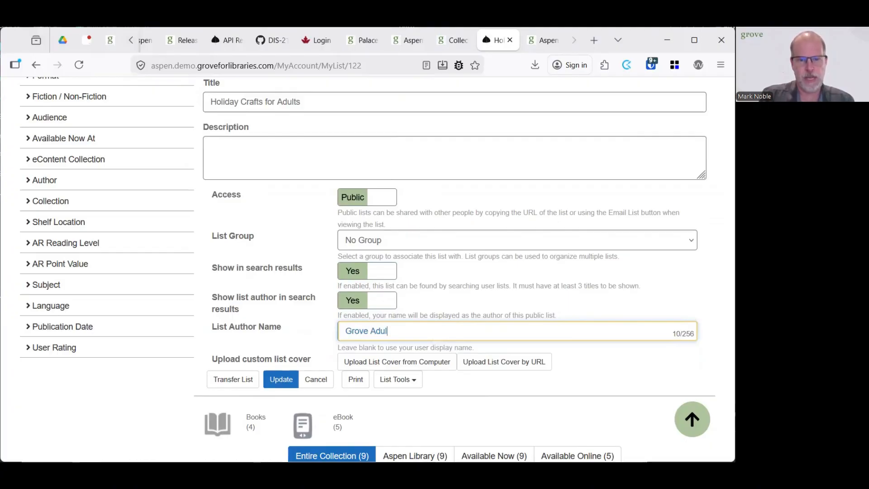
{"action": "type", "text": "t Libr"}
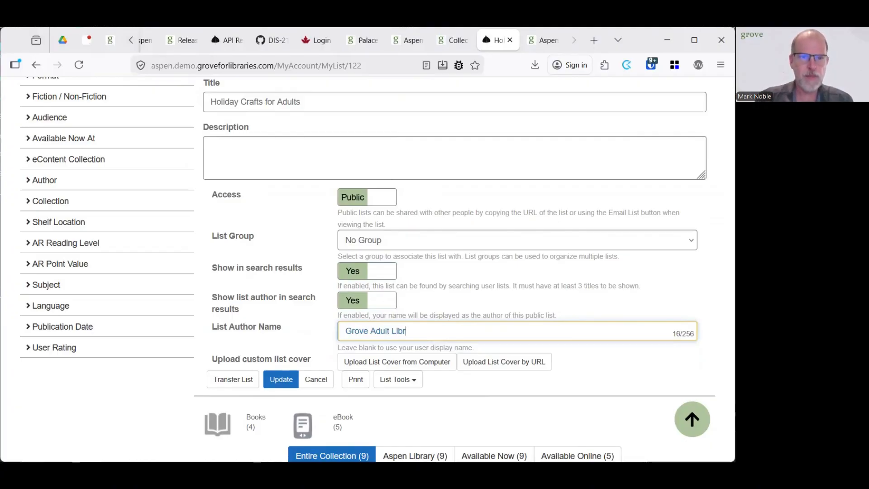
{"action": "scroll", "coordinate": [453, 271], "scroll_direction": "up", "scroll_amount": 2}
{"action": "type", "text": "arian"}
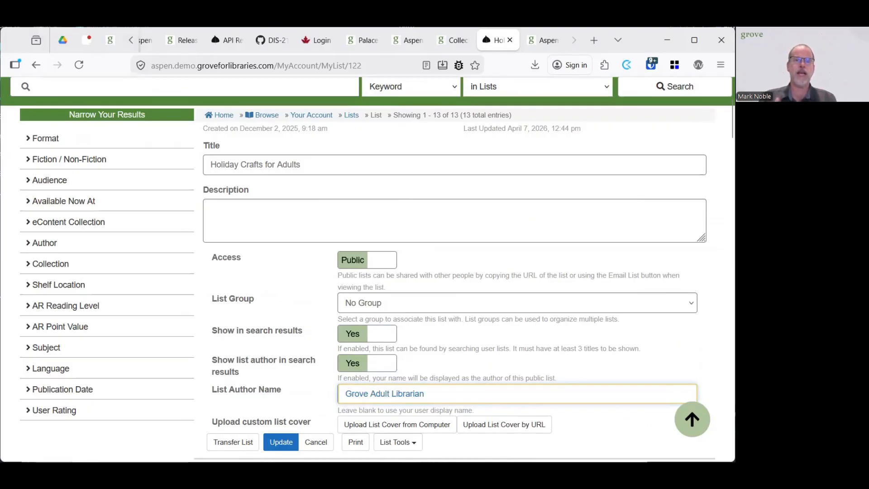
{"action": "scroll", "coordinate": [453, 271], "scroll_direction": "down", "scroll_amount": 3}
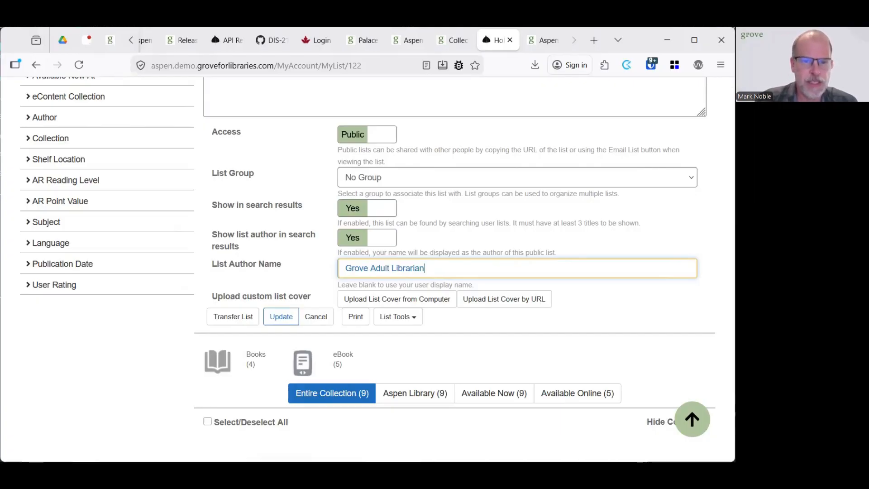
{"action": "key", "text": "Return"}
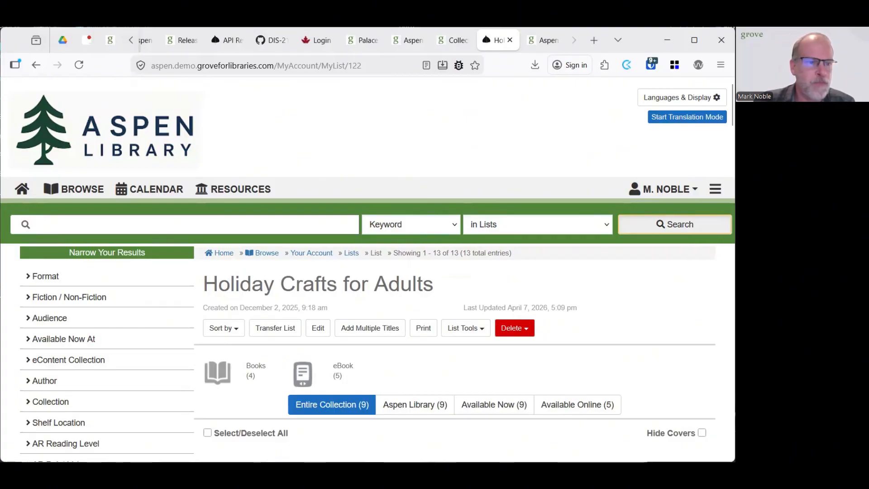
Search all user lists without a keyword and examine the Created By, Added in the Last and Updated in the Last facets.
{"action": "key", "text": "Return"}
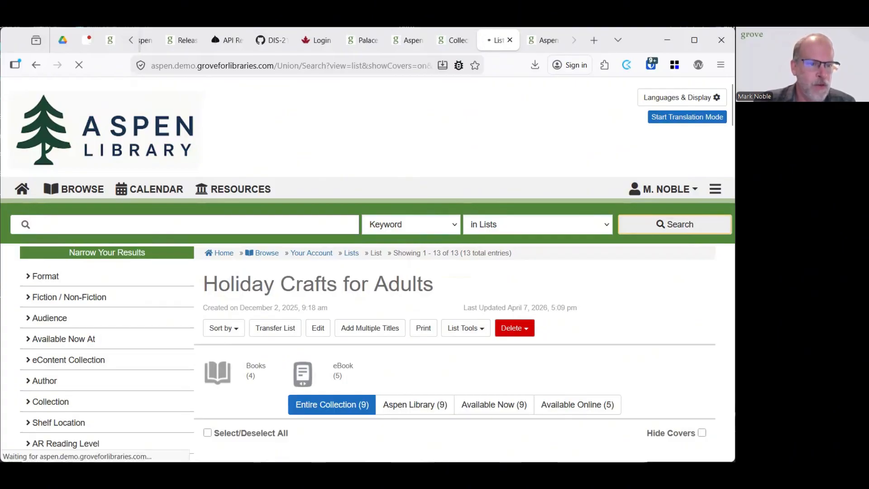
{"action": "left_click", "coordinate": [57, 276]}
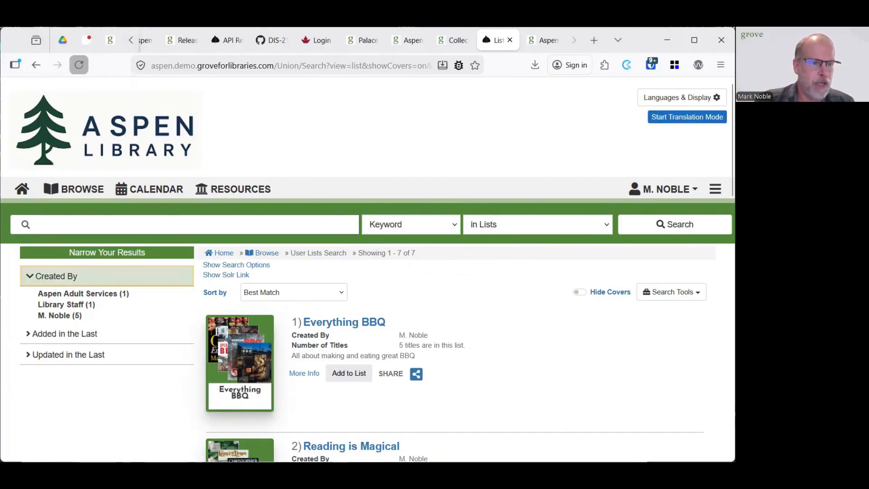
{"action": "left_click", "coordinate": [79, 65]}
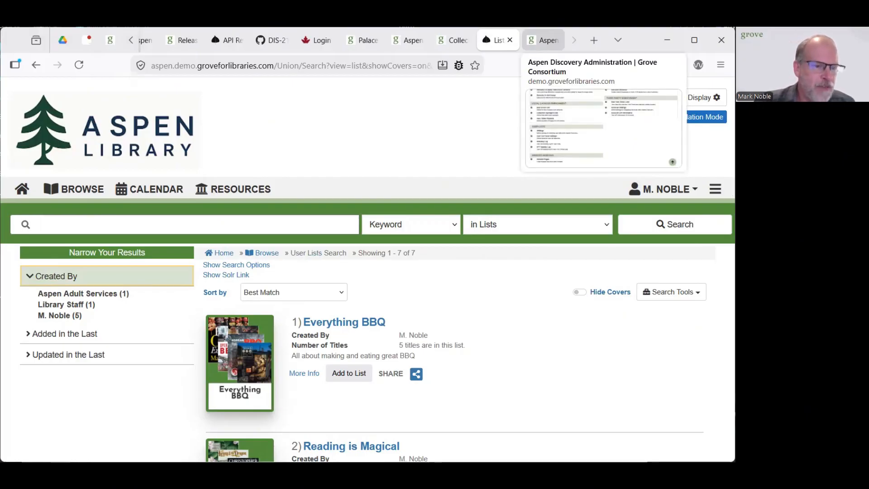
{"action": "left_click", "coordinate": [65, 333]}
{"action": "left_click", "coordinate": [68, 380]}
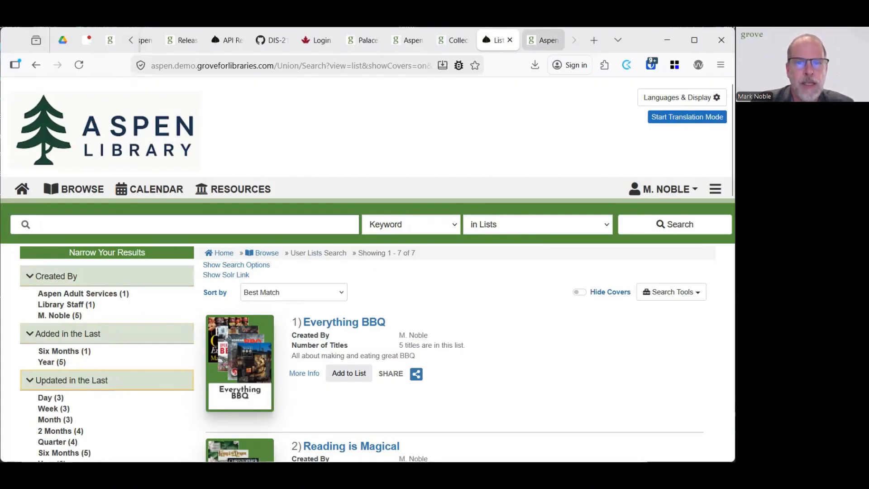
Switch to Aspen administration, view the user list indexing settings record, and return to the administration home page.
{"action": "left_click", "coordinate": [544, 40]}
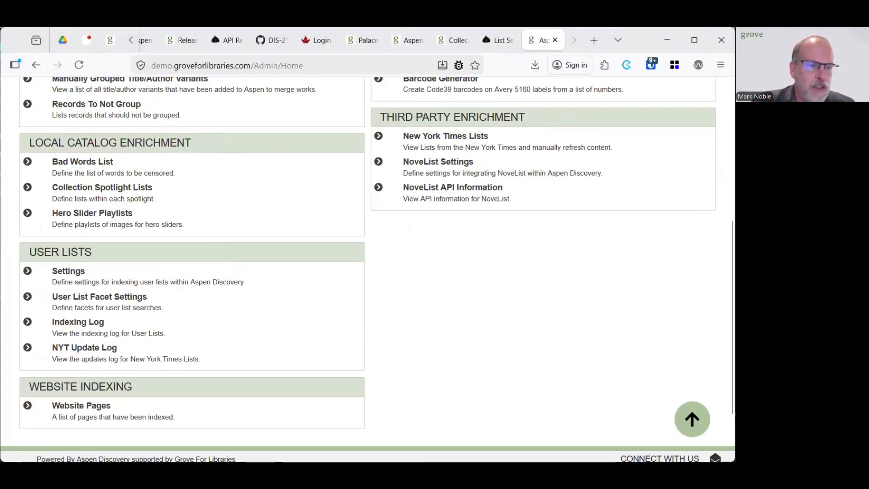
{"action": "left_click", "coordinate": [68, 271]}
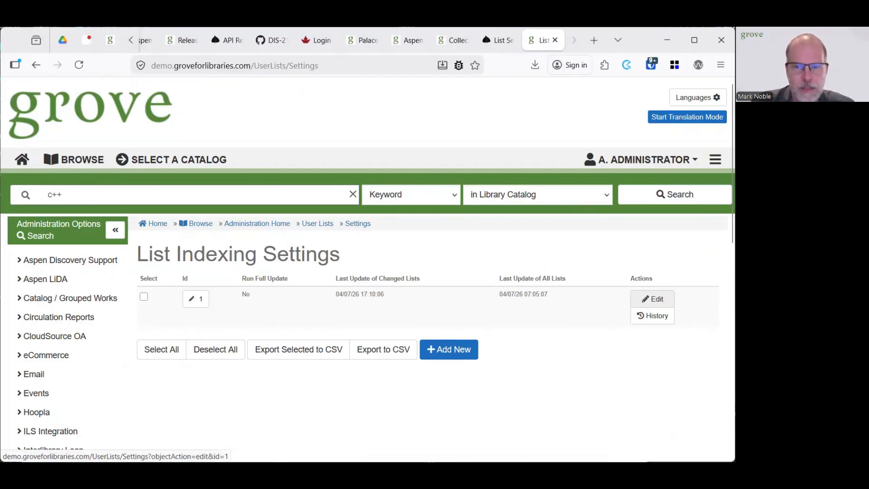
{"action": "left_click", "coordinate": [653, 299]}
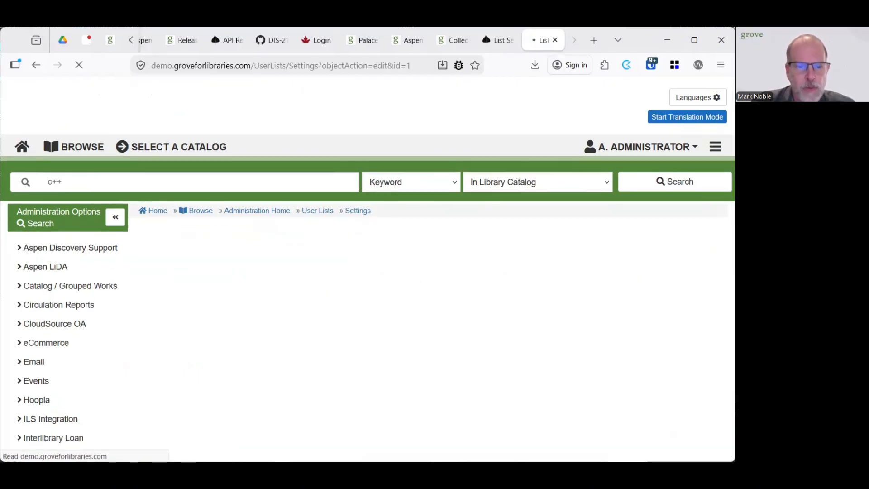
{"action": "scroll", "coordinate": [367, 272], "scroll_direction": "down", "scroll_amount": 4}
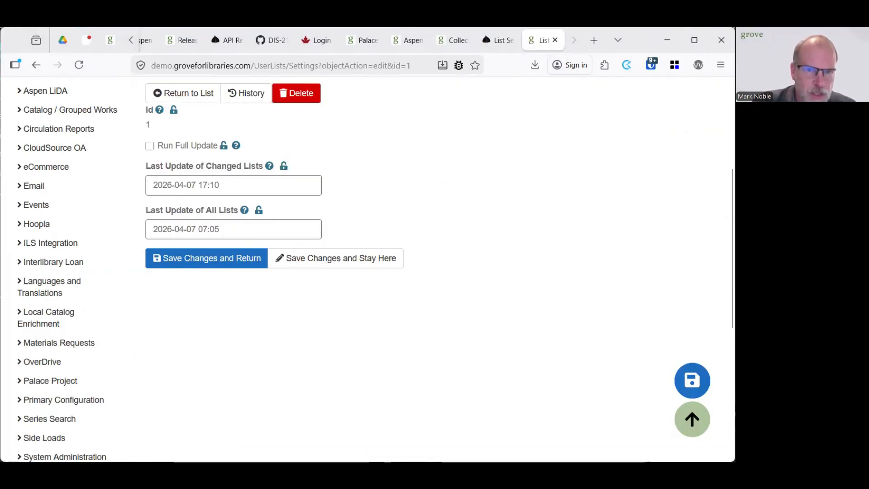
{"action": "key", "text": "alt+Left"}
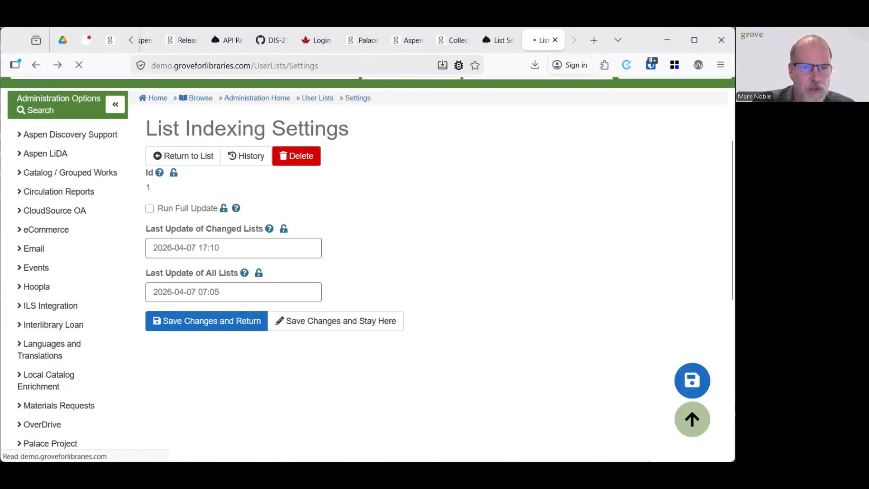
{"action": "key", "text": "alt+Left"}
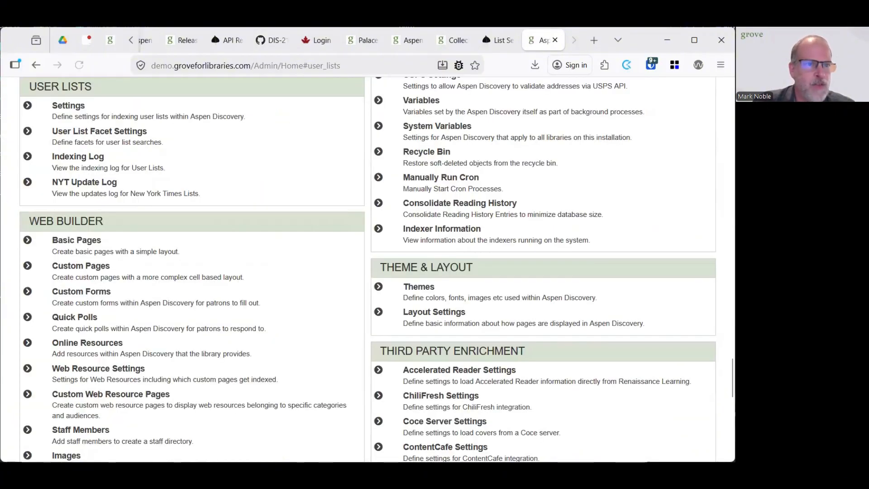
Open the default user list facet settings for editing and move the Added in the Last facet above Created By.
{"action": "left_click", "coordinate": [99, 132]}
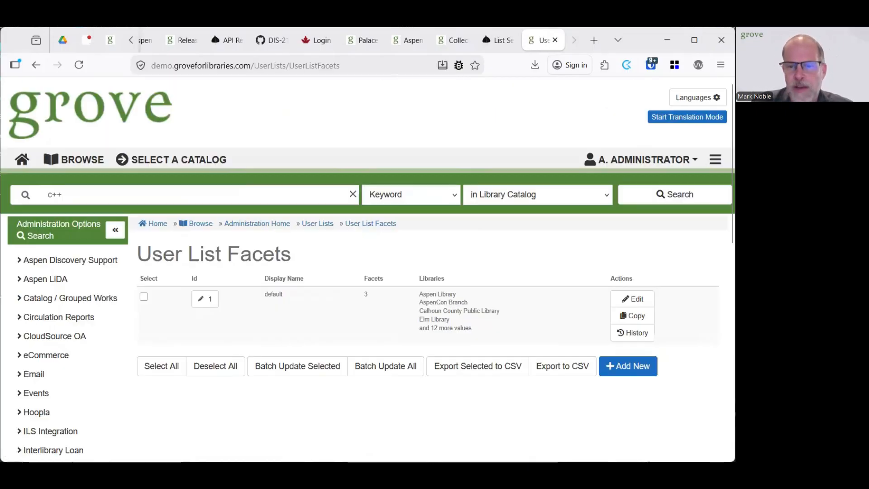
{"action": "left_click", "coordinate": [632, 299]}
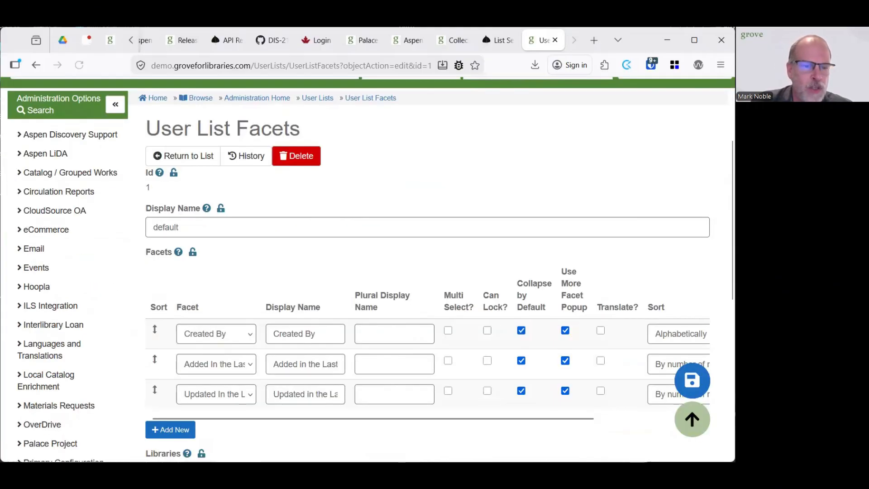
{"action": "scroll", "coordinate": [434, 271], "scroll_direction": "down", "scroll_amount": 2}
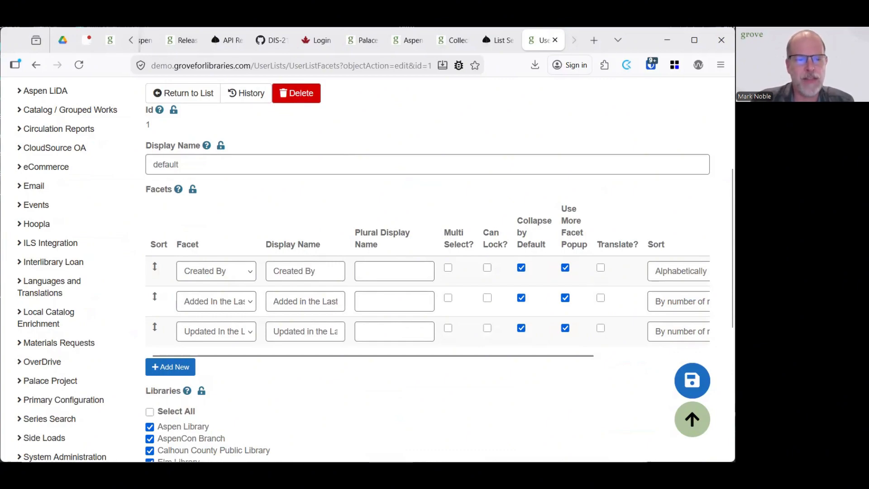
{"action": "left_click", "coordinate": [213, 271]}
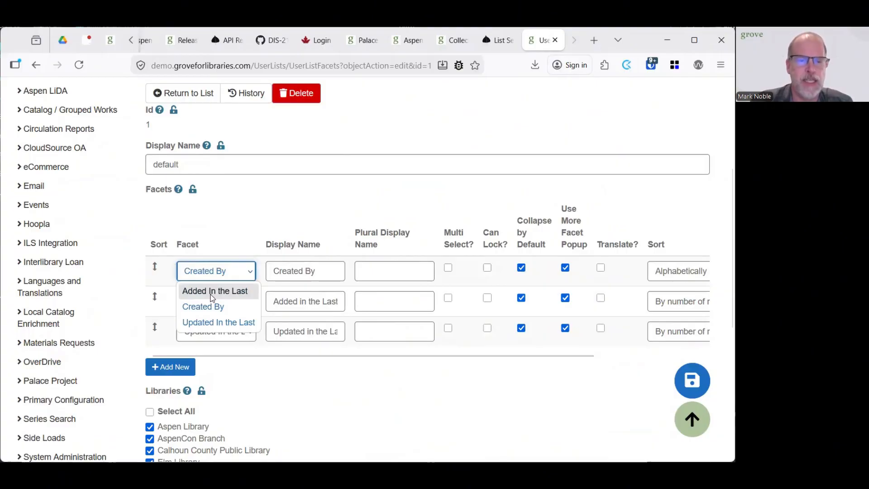
{"action": "key", "text": "Escape"}
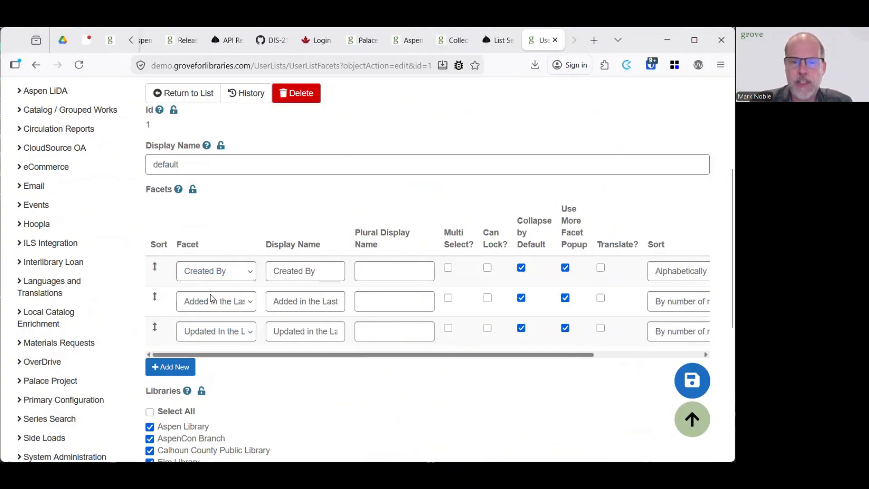
{"action": "left_click_drag", "start_coordinate": [211, 299], "coordinate": [211, 297]}
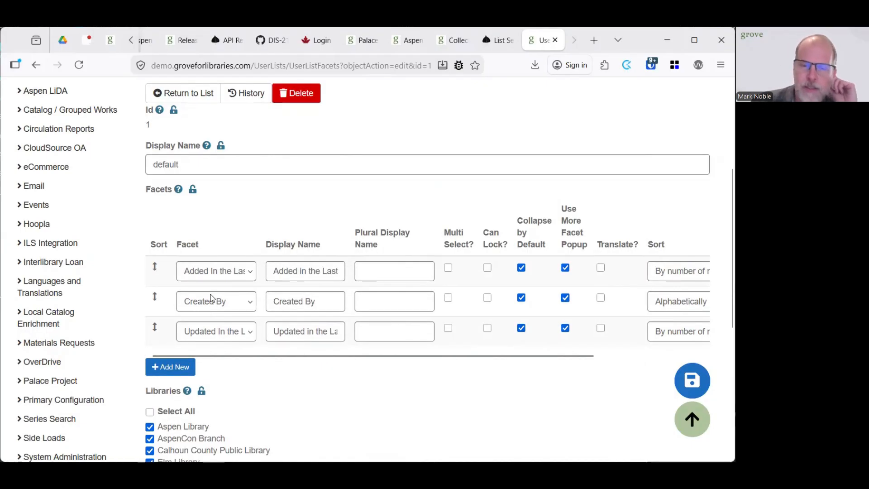
Turn off Collapse by Default for the Created By and Added in the Last facets, check the sort options, and save the facet settings.
{"action": "left_click", "coordinate": [522, 297]}
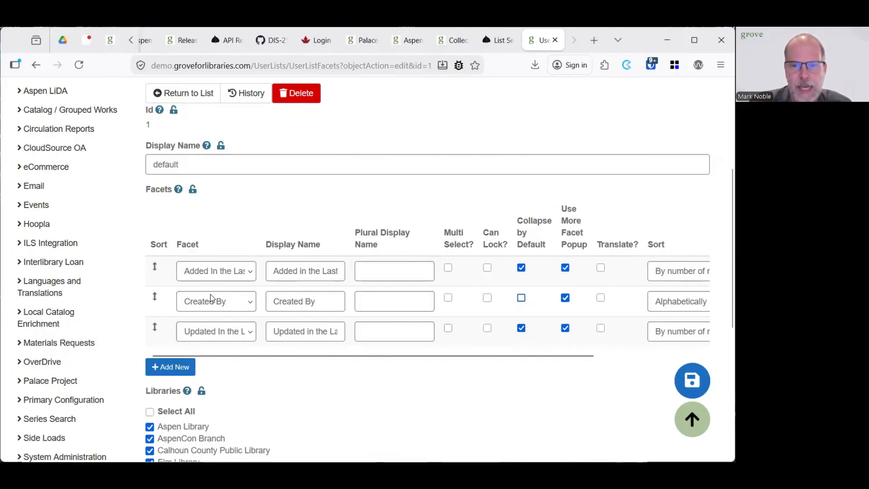
{"action": "left_click", "coordinate": [521, 267]}
{"action": "left_click_drag", "start_coordinate": [520, 356], "coordinate": [628, 355]}
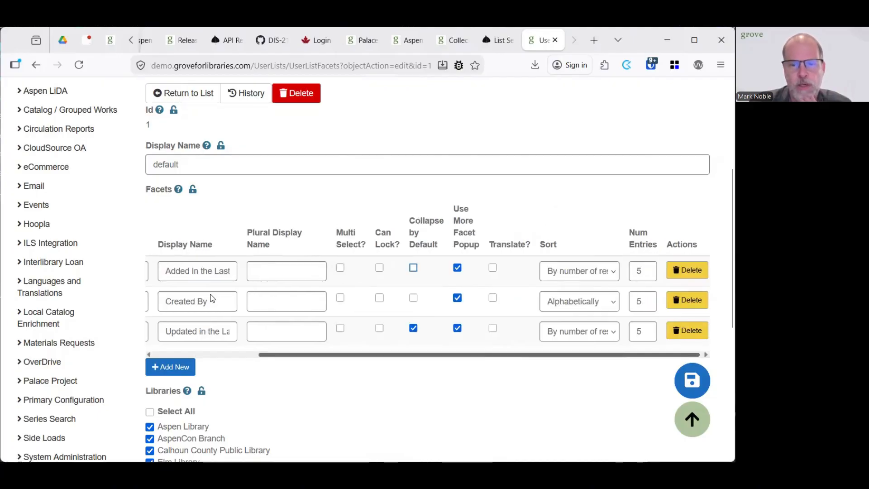
{"action": "left_click", "coordinate": [576, 300]}
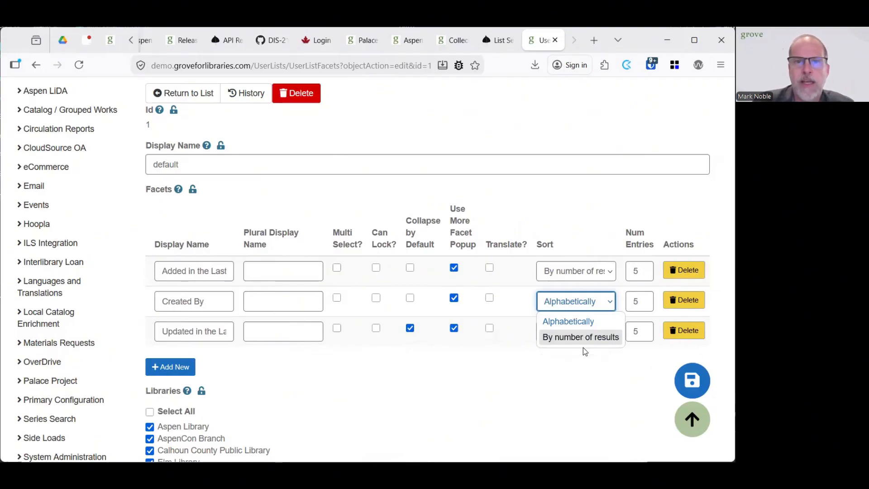
{"action": "left_click", "coordinate": [693, 380]}
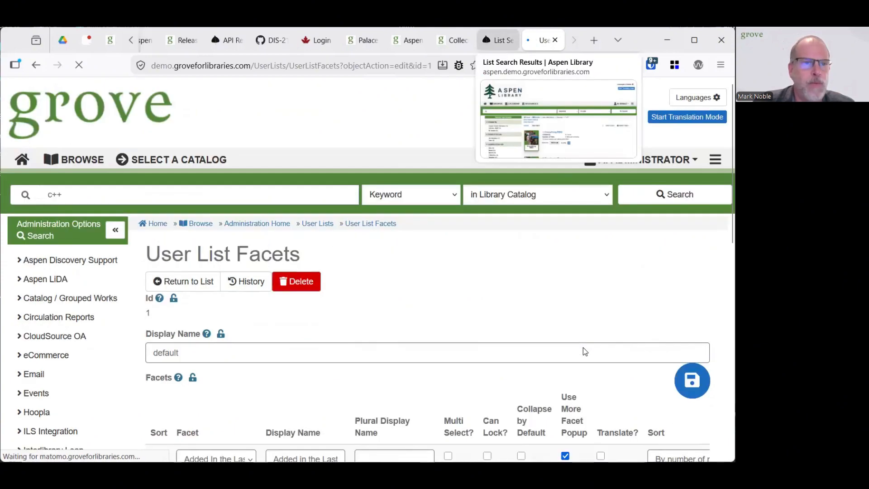
Return to the public list search results, reload them, and examine the reordered facets and the Created By value of each list.
{"action": "left_click", "coordinate": [498, 40]}
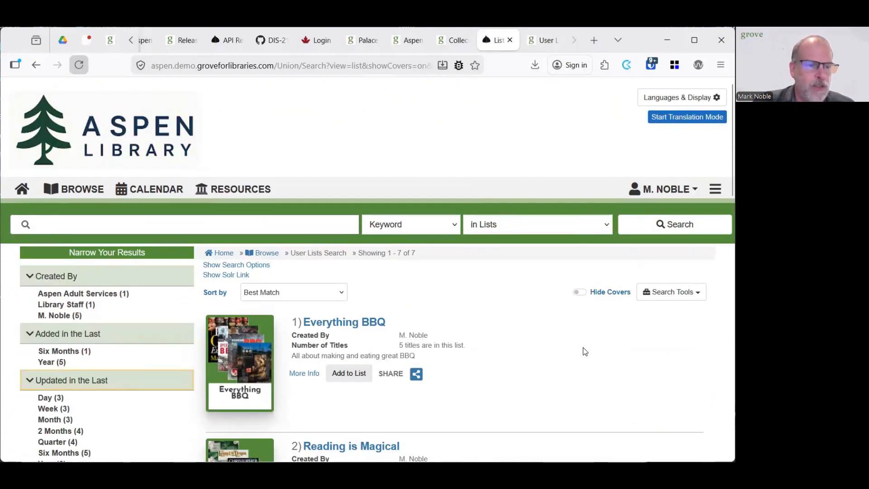
{"action": "left_click", "coordinate": [78, 64]}
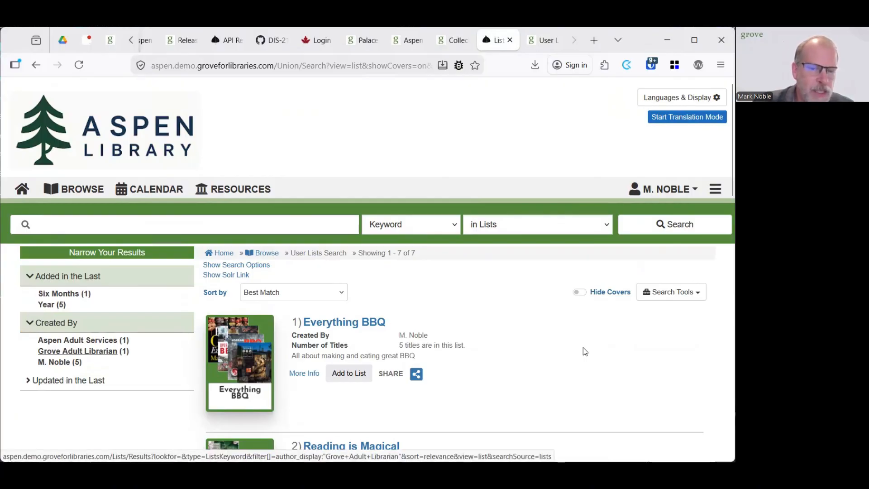
{"action": "scroll", "coordinate": [583, 348], "scroll_direction": "down", "scroll_amount": 1}
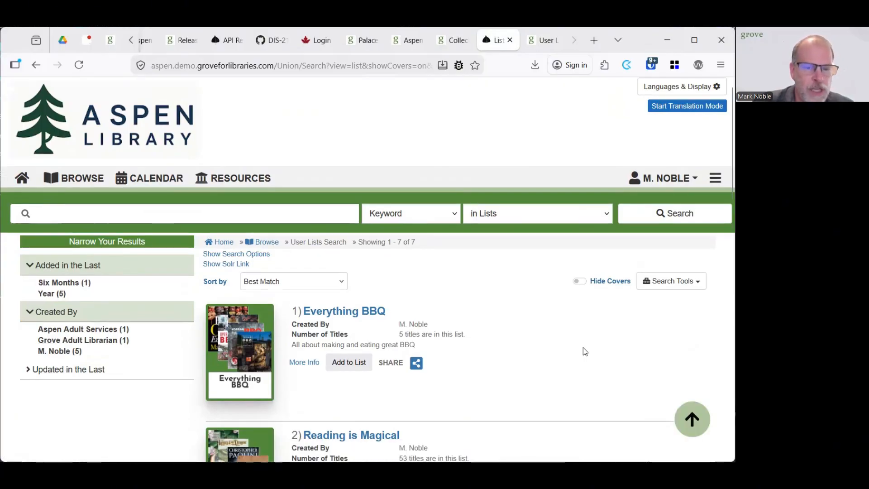
{"action": "scroll", "coordinate": [583, 351], "scroll_direction": "down", "scroll_amount": 6}
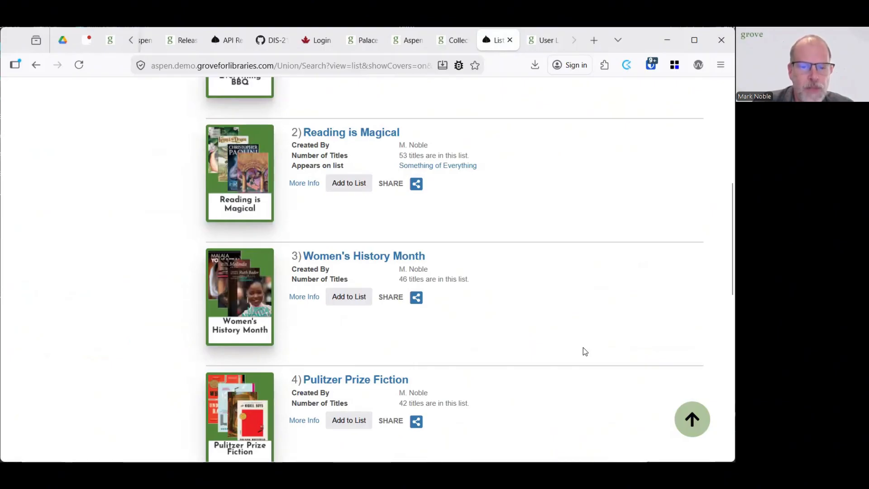
{"action": "scroll", "coordinate": [583, 352], "scroll_direction": "down", "scroll_amount": 3}
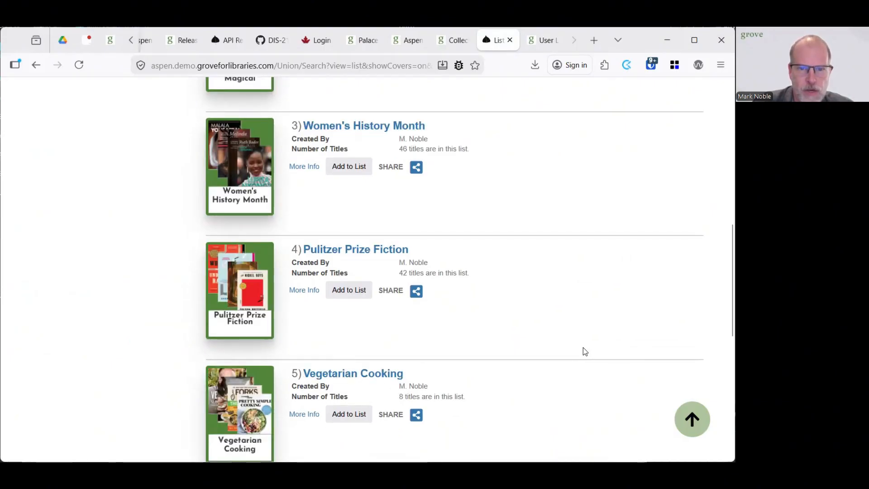
{"action": "scroll", "coordinate": [583, 351], "scroll_direction": "down", "scroll_amount": 6}
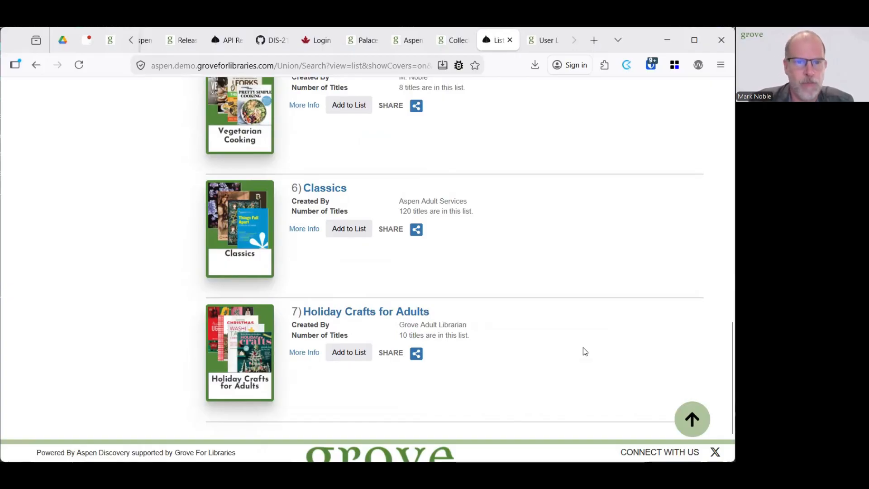
{"action": "left_click", "coordinate": [692, 419]}
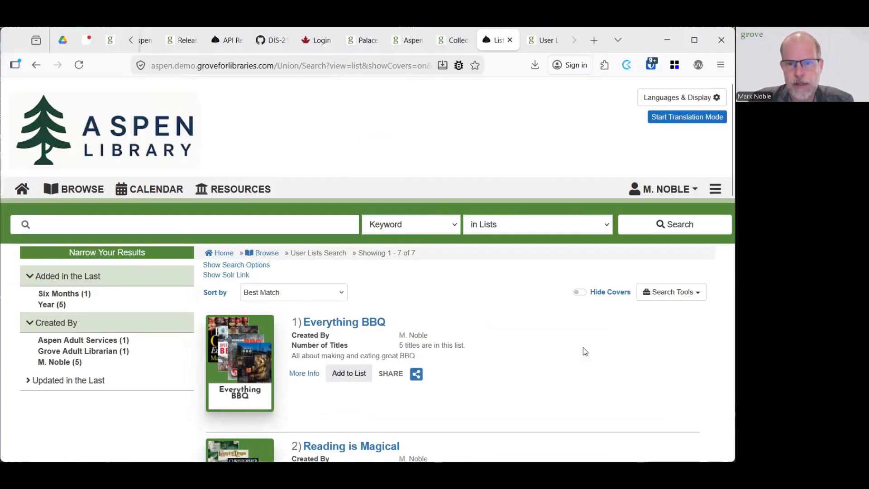
Go to the account's own lists and open the Classics list.
{"action": "left_click", "coordinate": [663, 188]}
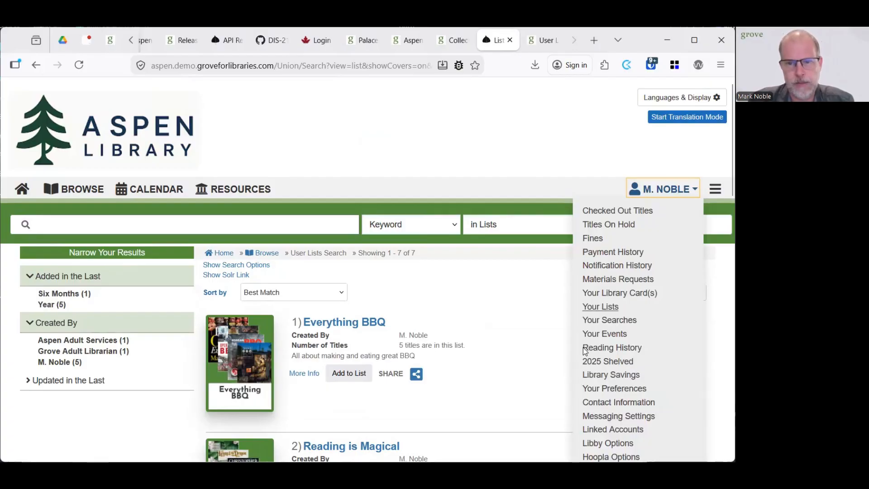
{"action": "left_click", "coordinate": [601, 307]}
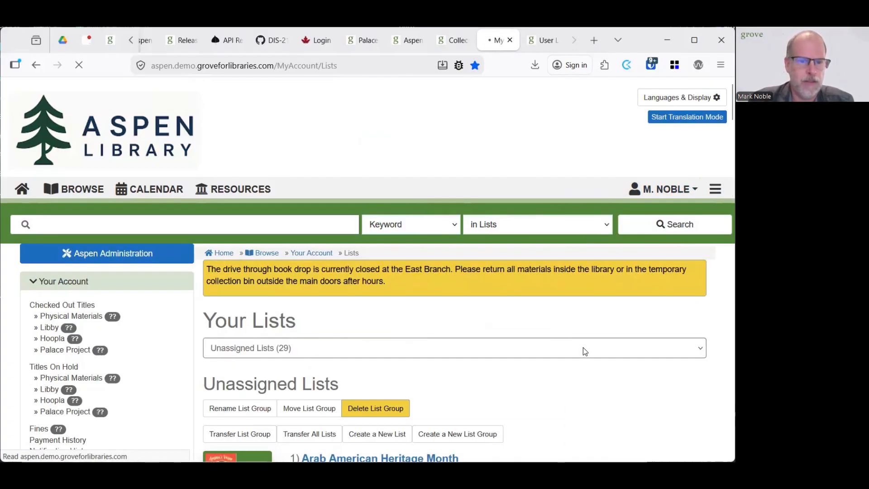
{"action": "scroll", "coordinate": [583, 349], "scroll_direction": "down", "scroll_amount": 3}
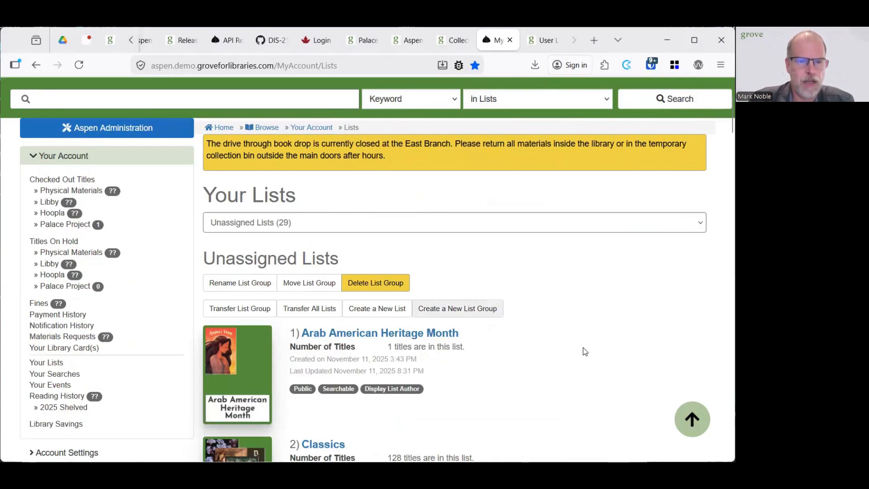
{"action": "scroll", "coordinate": [583, 349], "scroll_direction": "down", "scroll_amount": 3}
{"action": "scroll", "coordinate": [583, 351], "scroll_direction": "down", "scroll_amount": 3}
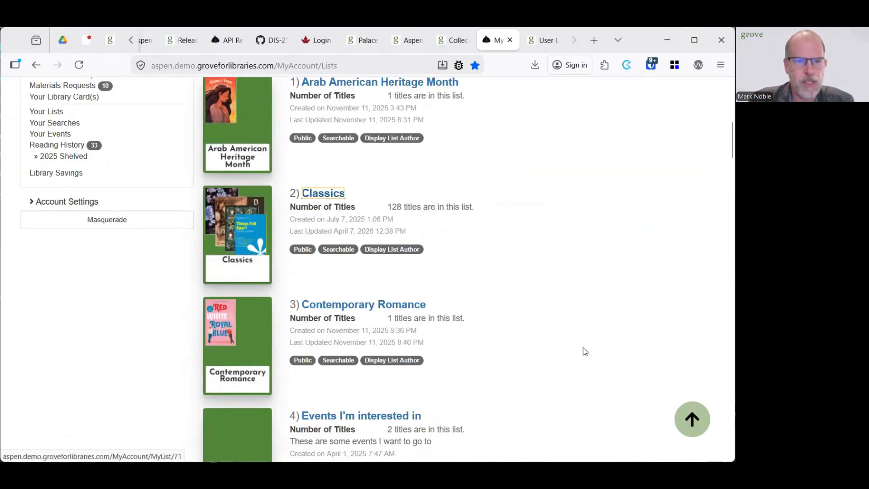
{"action": "key", "text": "Return"}
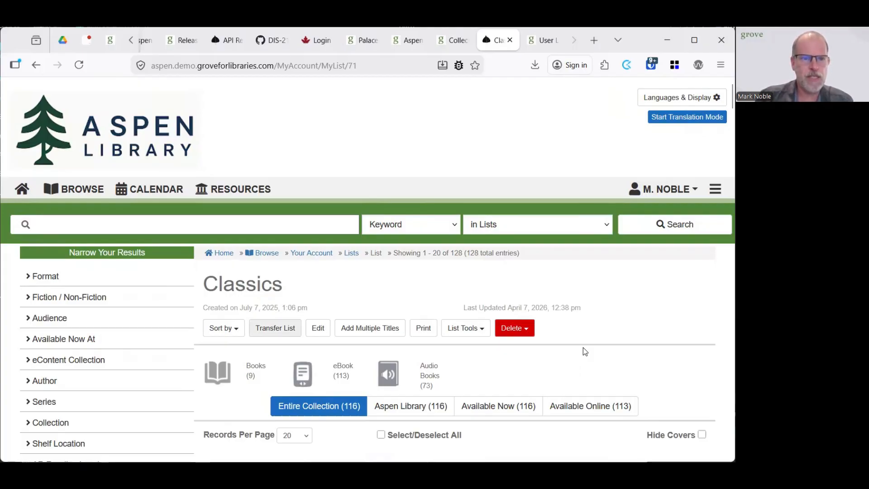
Transfer the Classics list to another staff user by entering that person's username and confirming the transfer.
{"action": "key", "text": "Return"}
{"action": "type", "text": "myr"}
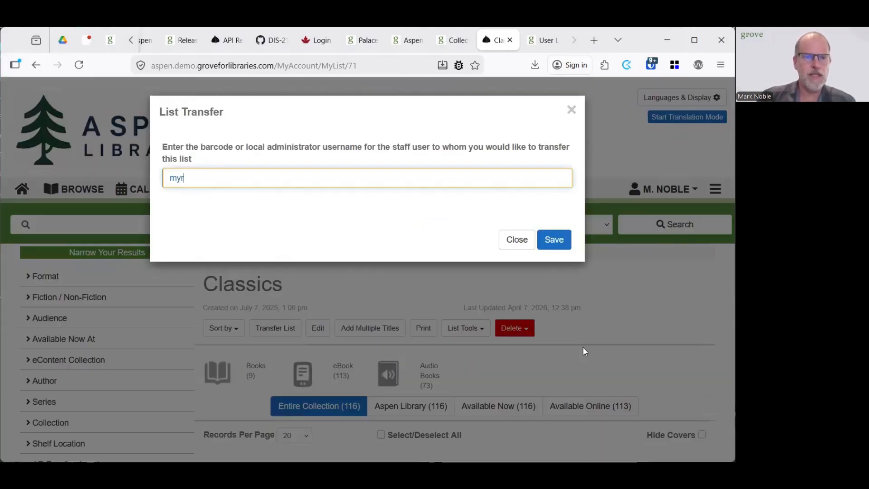
{"action": "key", "text": "Return"}
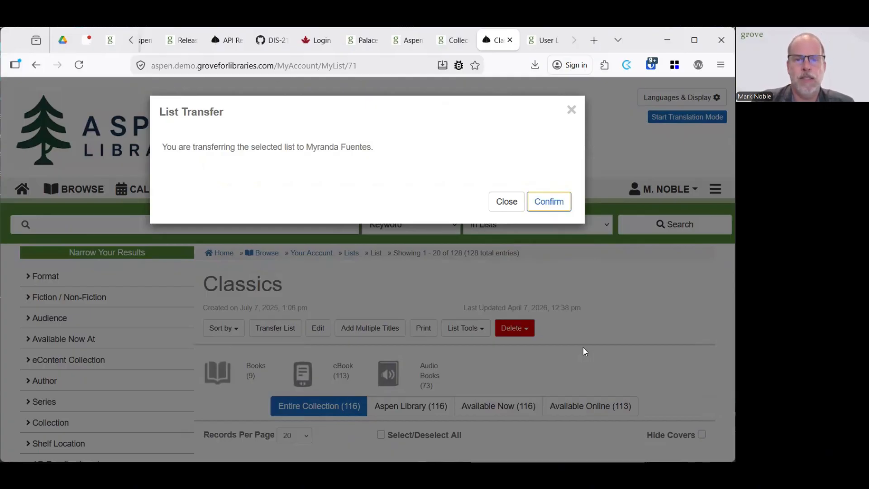
{"action": "key", "text": "Return"}
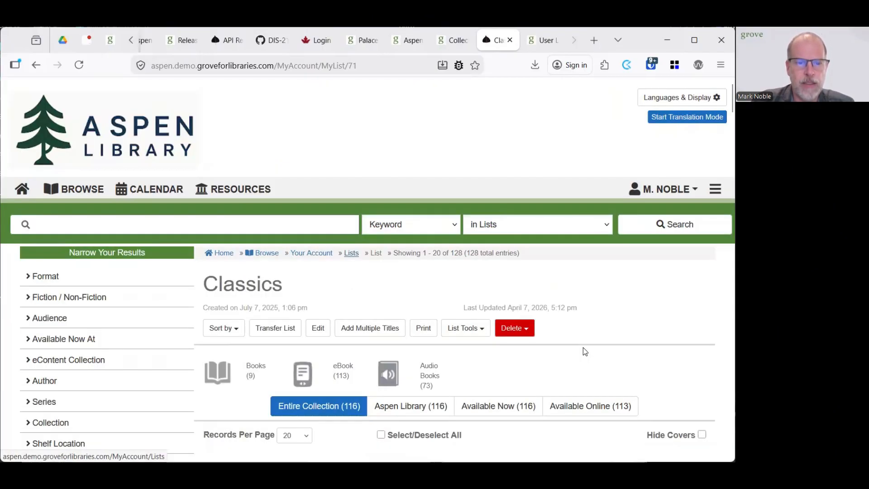
Return to the account's lists and look through the unassigned lists following the transfer.
{"action": "key", "text": "Return"}
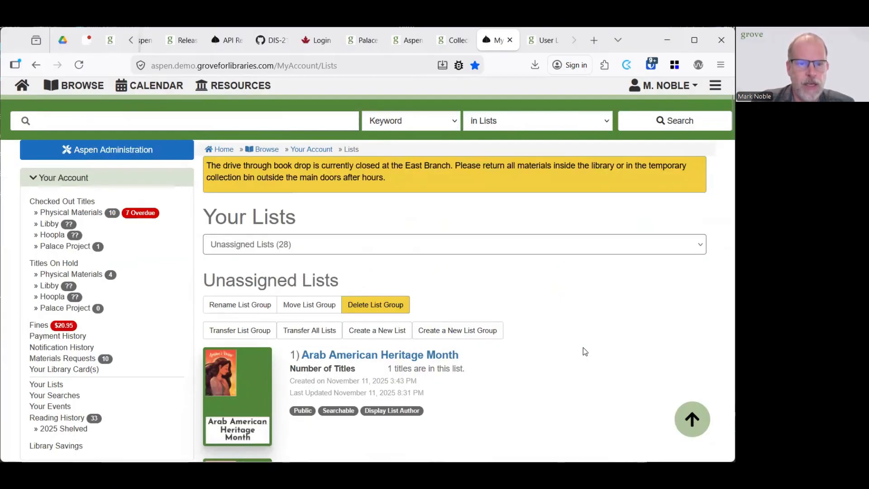
{"action": "scroll", "coordinate": [583, 347], "scroll_direction": "down", "scroll_amount": 10}
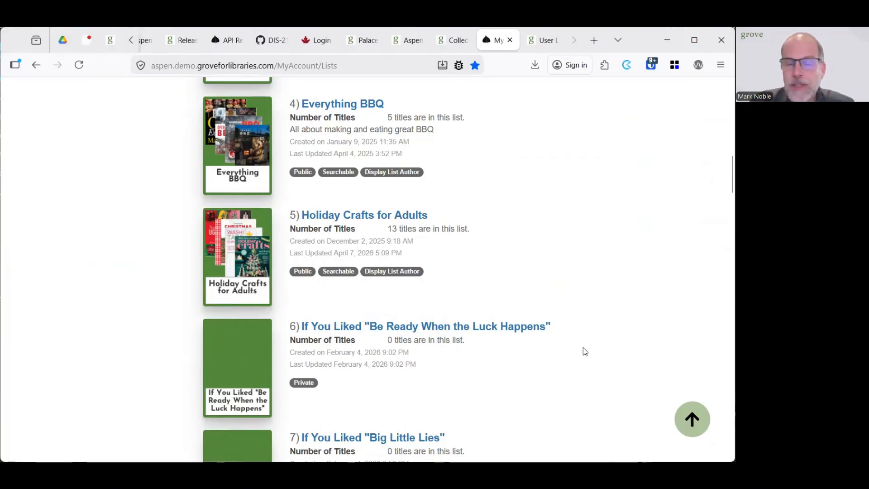
{"action": "scroll", "coordinate": [582, 348], "scroll_direction": "down", "scroll_amount": 3}
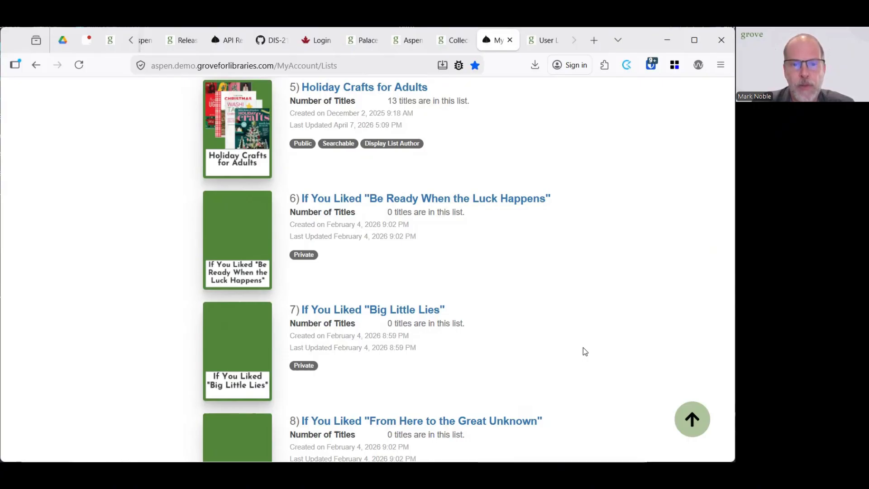
{"action": "scroll", "coordinate": [583, 350], "scroll_direction": "up", "scroll_amount": 12}
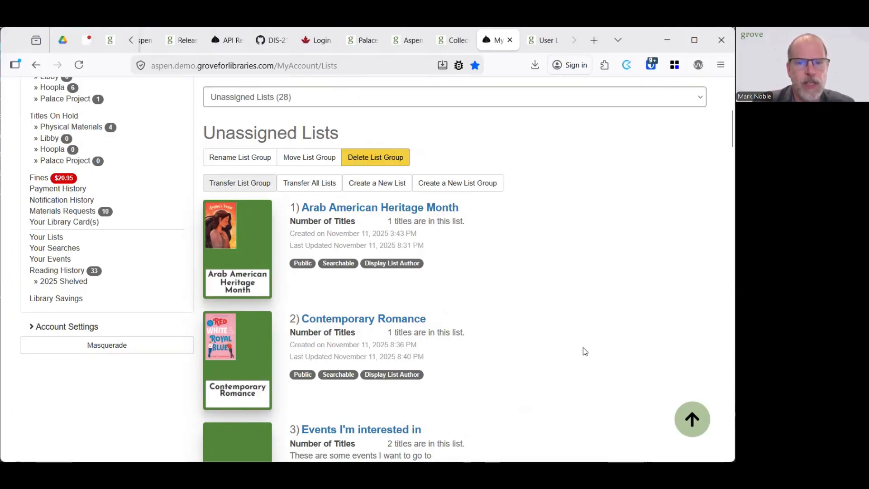
Show the If You Like... list group under Recommended by Aspen Library, view the Transfer All Lists dialog, and close it without transferring.
{"action": "key", "text": "Return"}
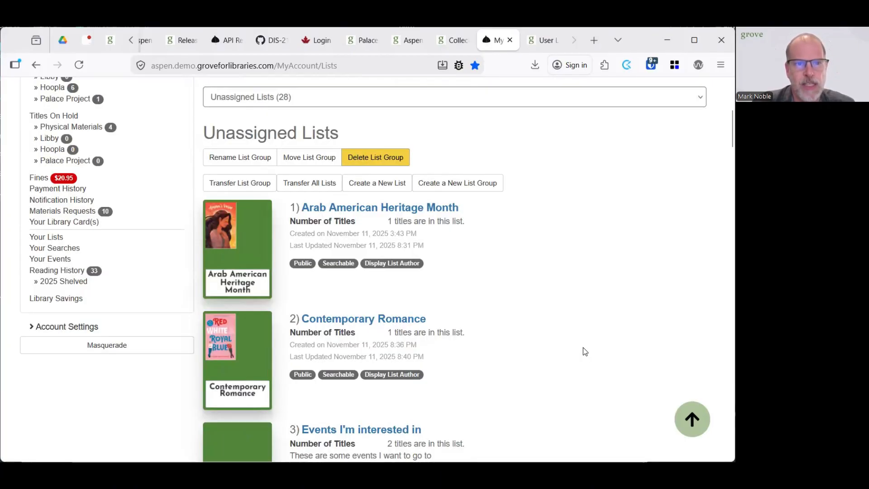
{"action": "key", "text": "Tab"}
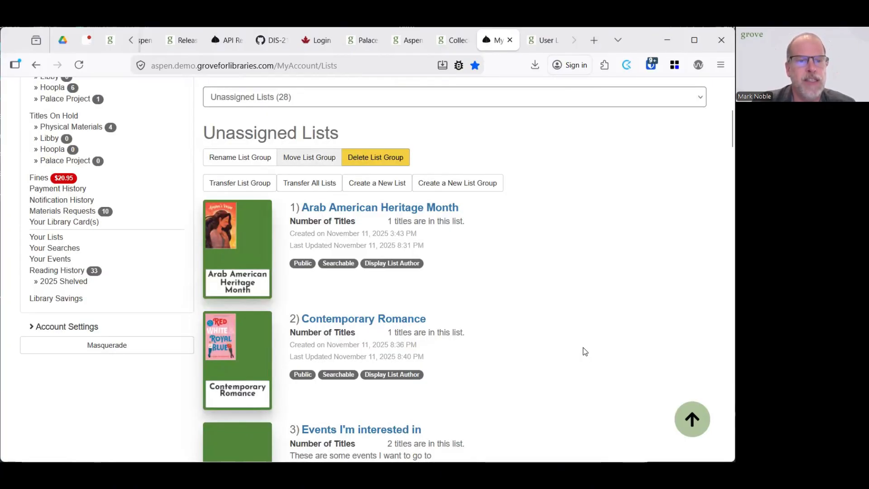
{"action": "left_click", "coordinate": [307, 97]}
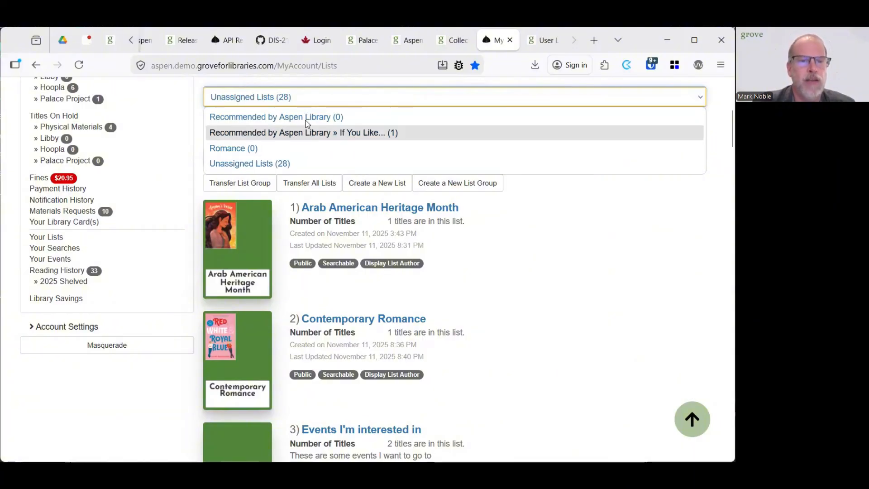
{"action": "left_click", "coordinate": [310, 132]}
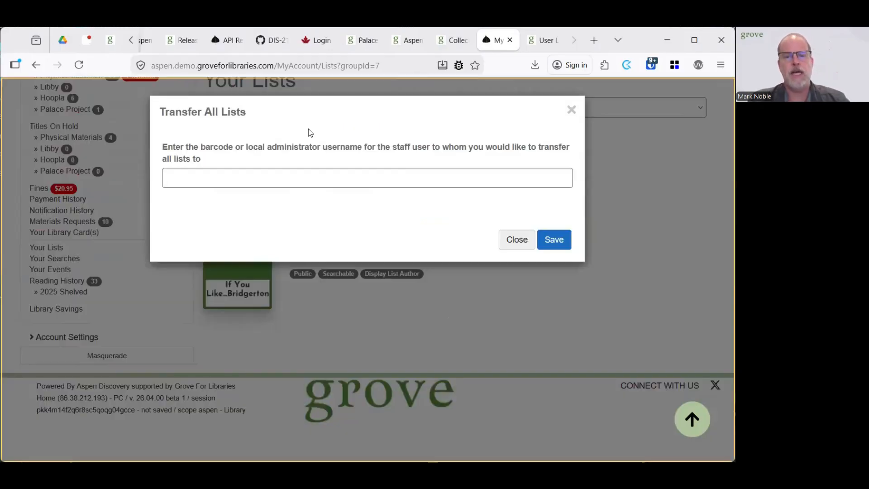
{"action": "key", "text": "Escape"}
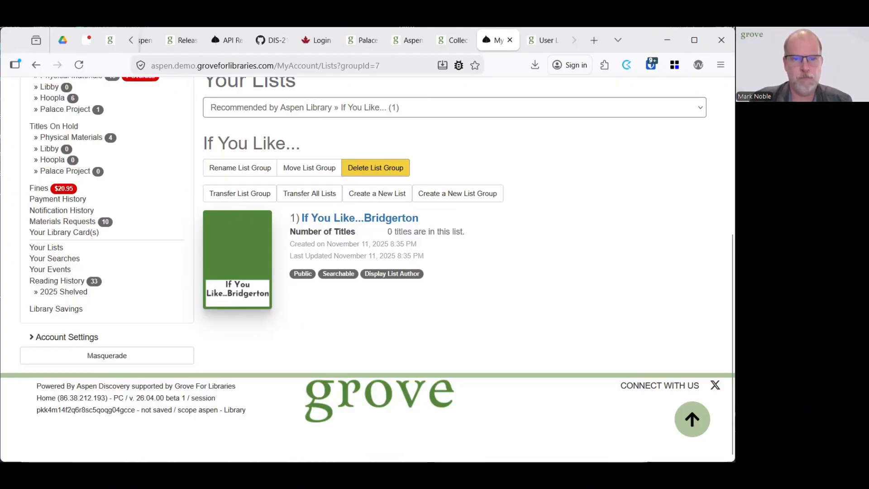
{"action": "key", "text": "alt"}
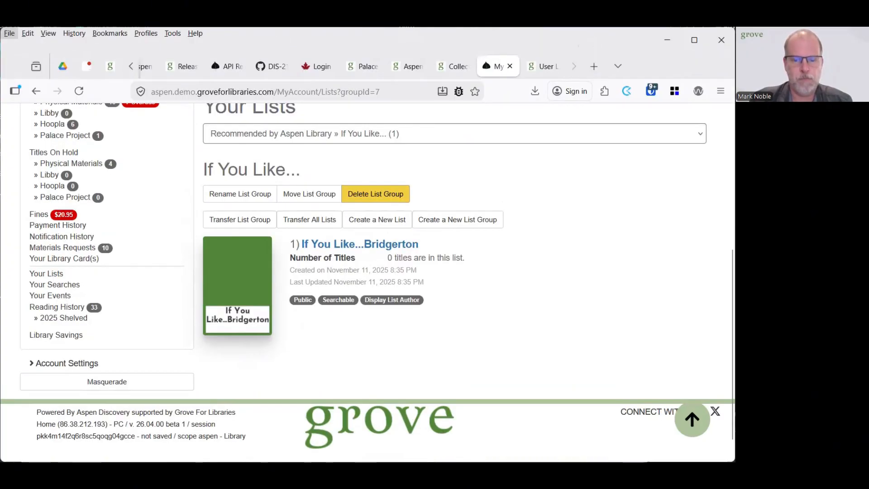